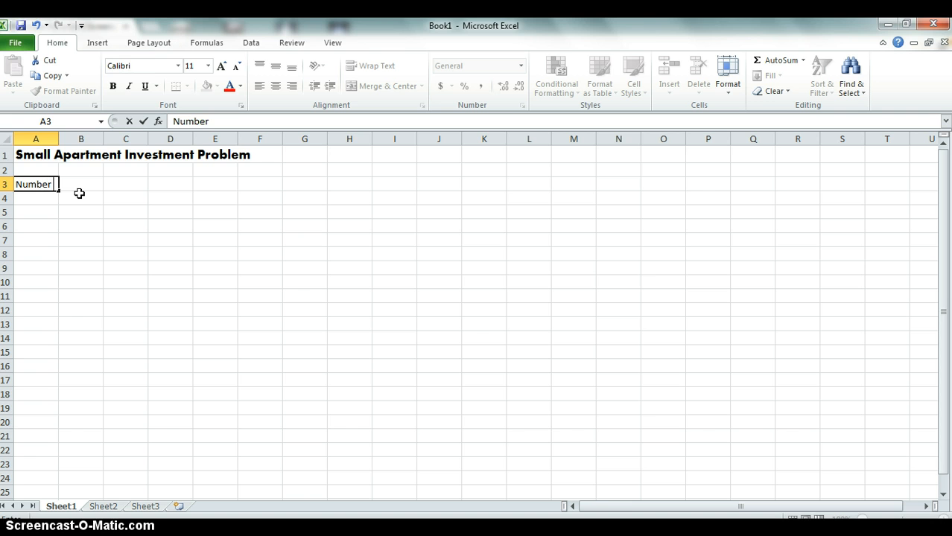
Complete the label in A3 as "Number of unit" and enter 20 in F3
text(of unit)
key(Right)
key(Right)
key(Right)
key(Right)
key(Right)
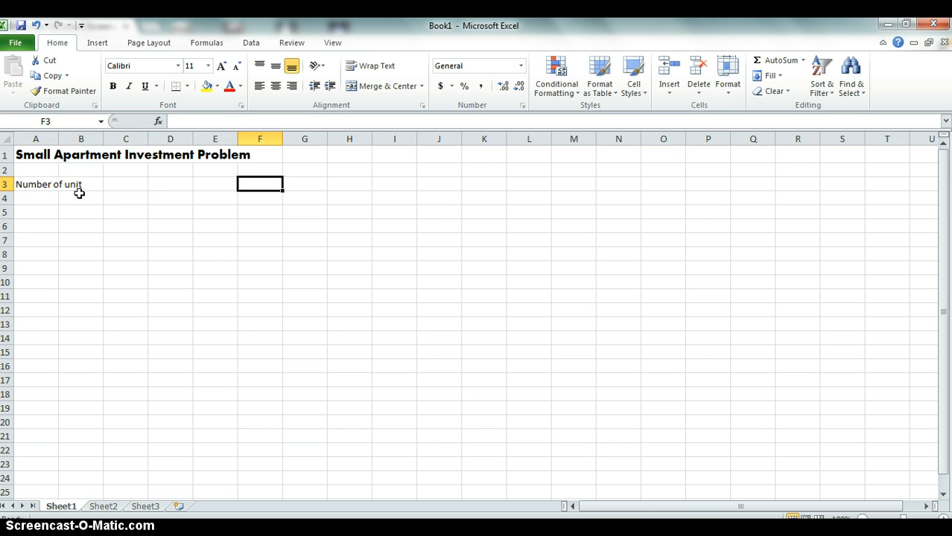
text(20)
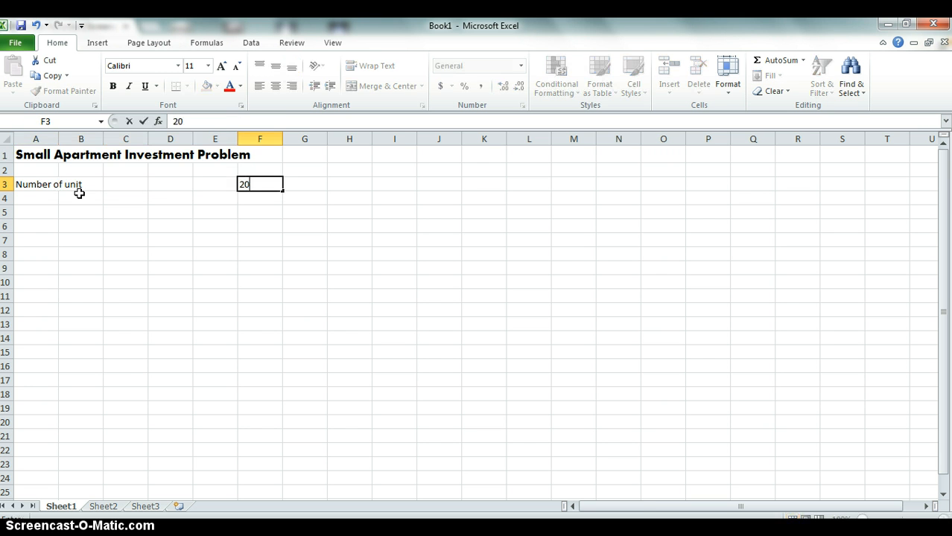
Correct the label in A3 to read "Number of units"
click(23, 188)
click(311, 117)
click(272, 120)
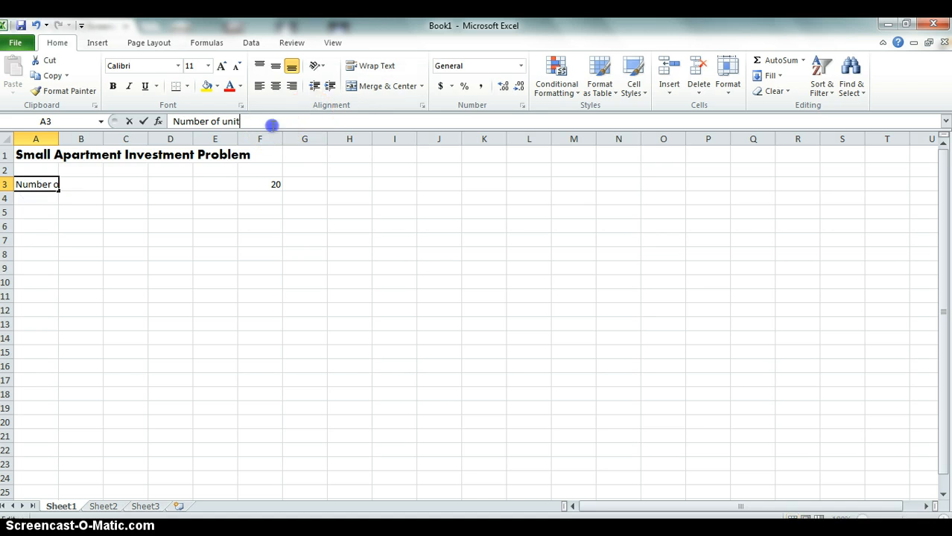
text(s)
Add the label "Rent" in A4 and enter 550 in F4
click(46, 203)
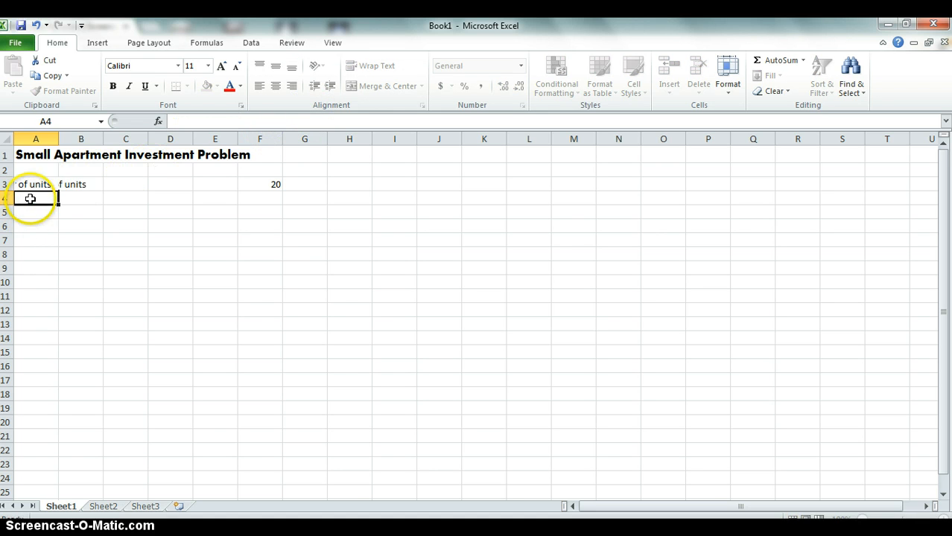
text(Rent)
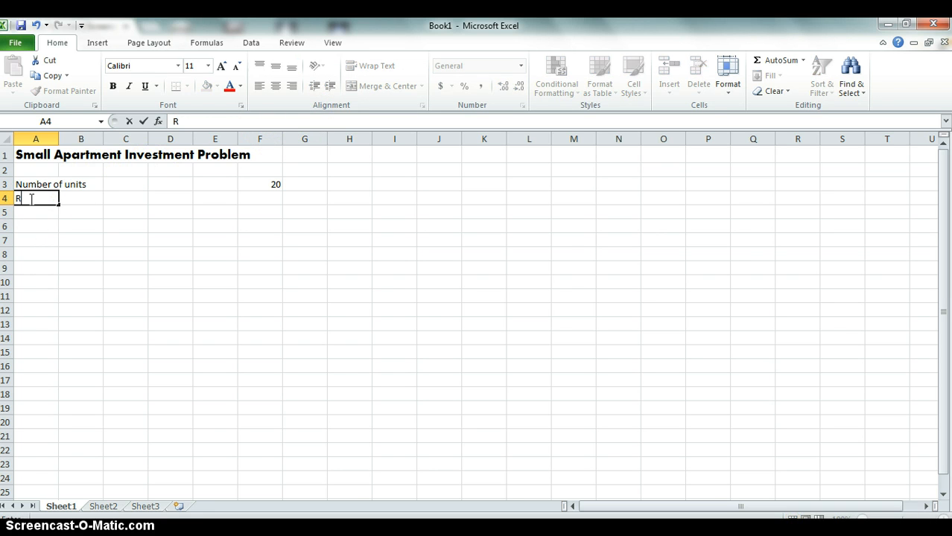
key(Tab)
key(Right)
key(Right)
key(Right)
key(Right)
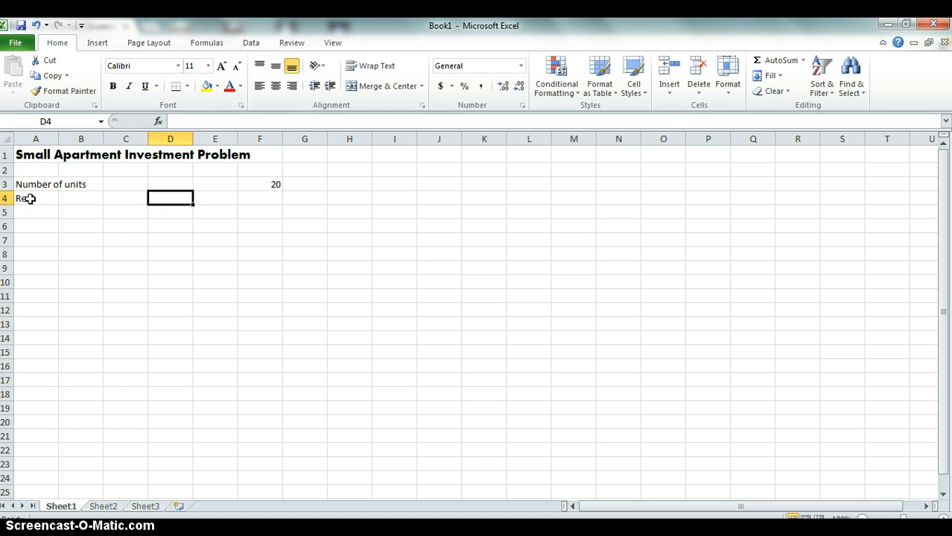
text(550)
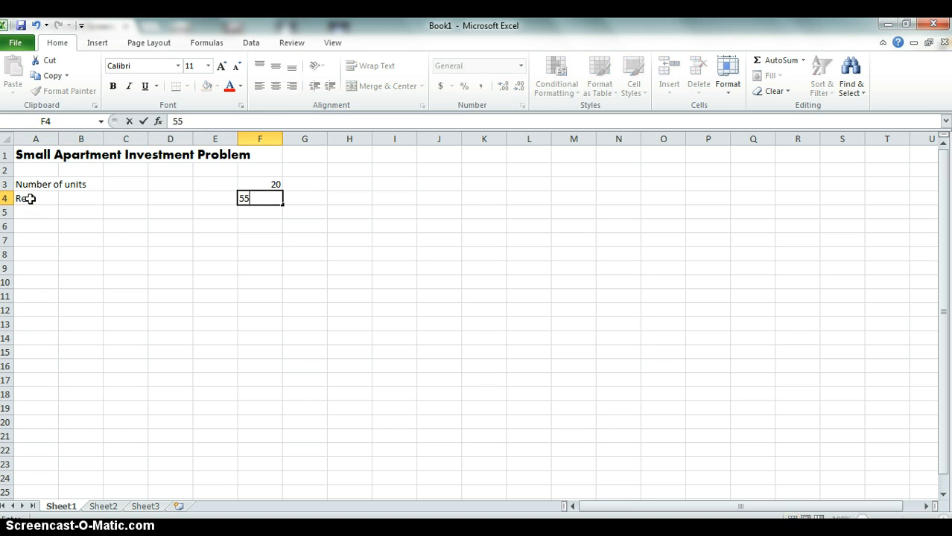
Format the rent amount in F4 with the dollar accounting number format
click(274, 212)
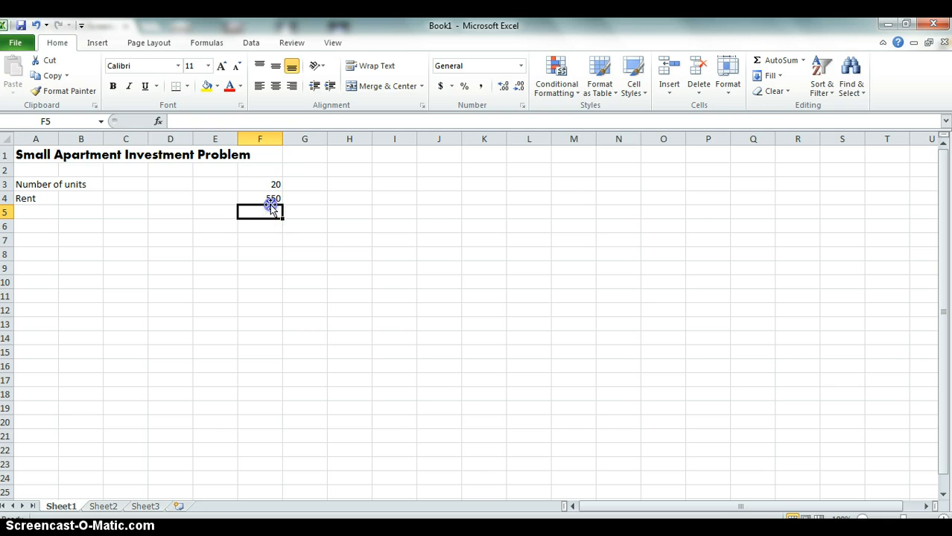
click(272, 195)
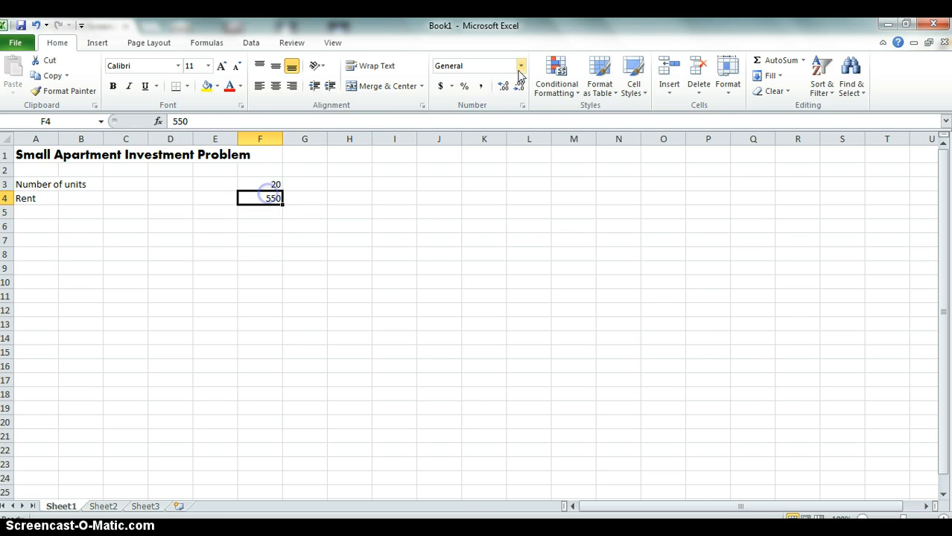
click(440, 85)
Add the label "Rent growth" in A5 and enter 0.03 in F5
click(33, 221)
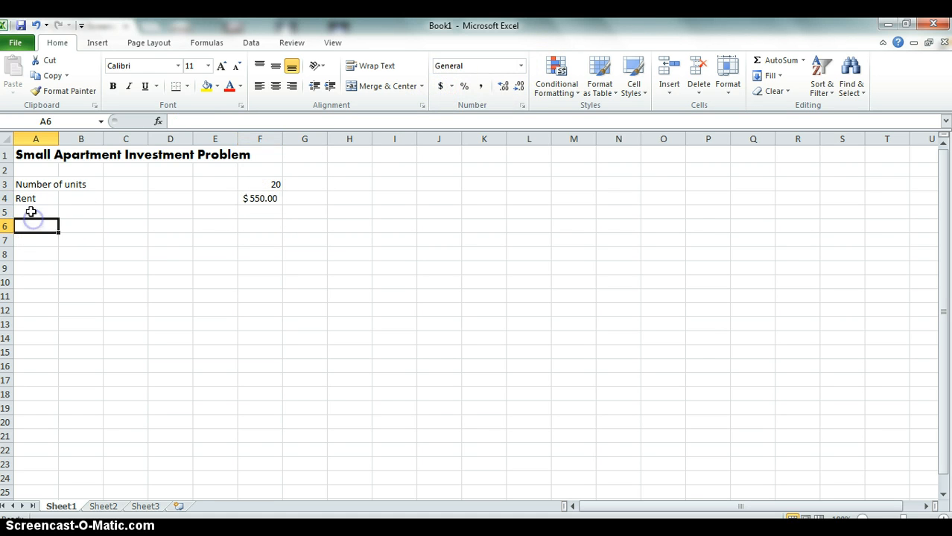
click(29, 211)
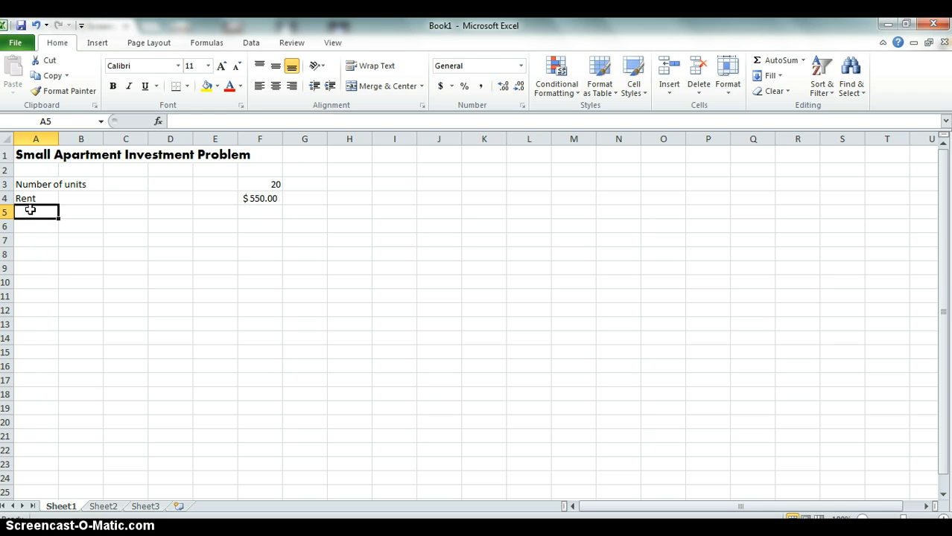
text(Rent)
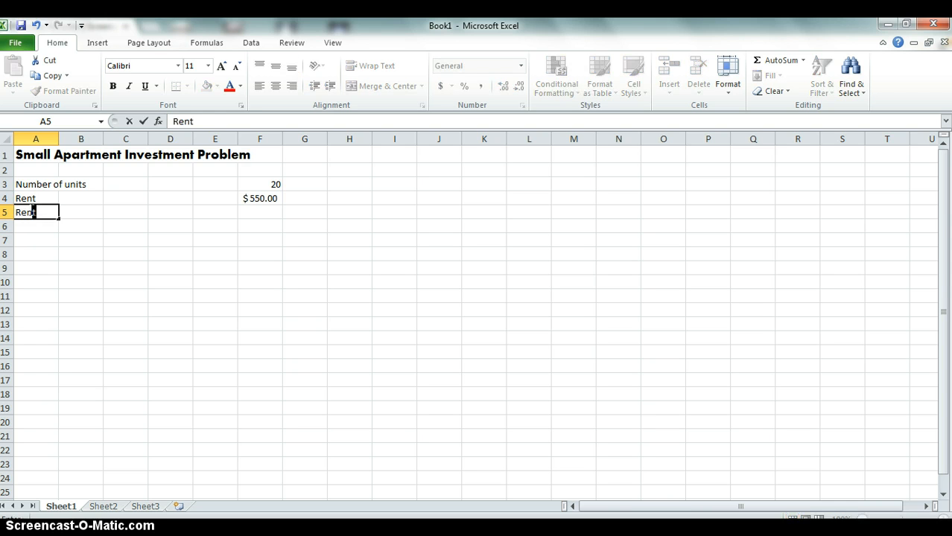
text( growth)
key(Tab)
key(Tab)
key(Tab)
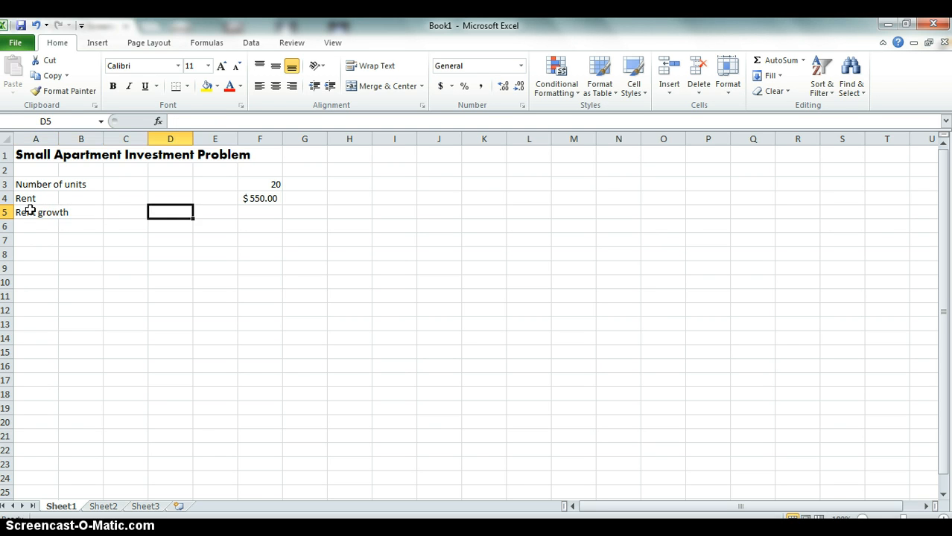
key(Tab)
key(Tab)
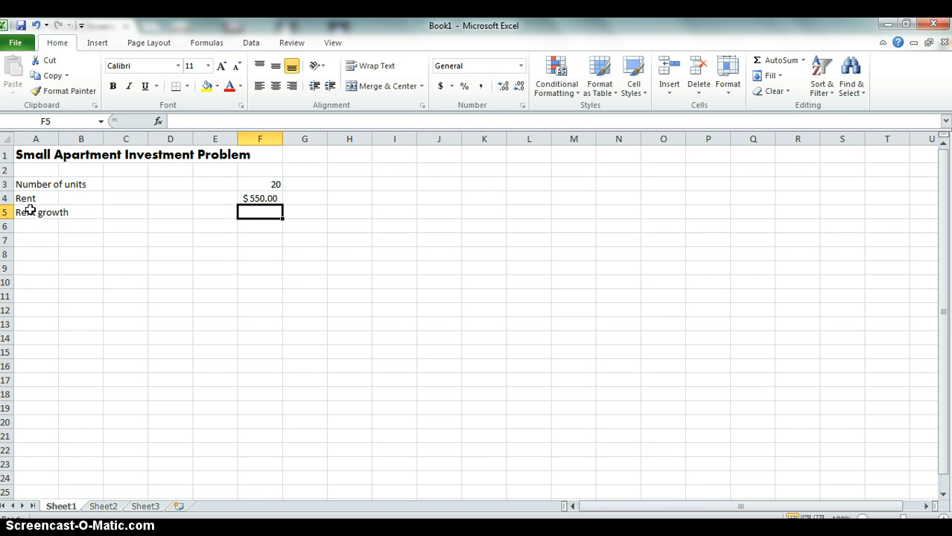
text(0.3)
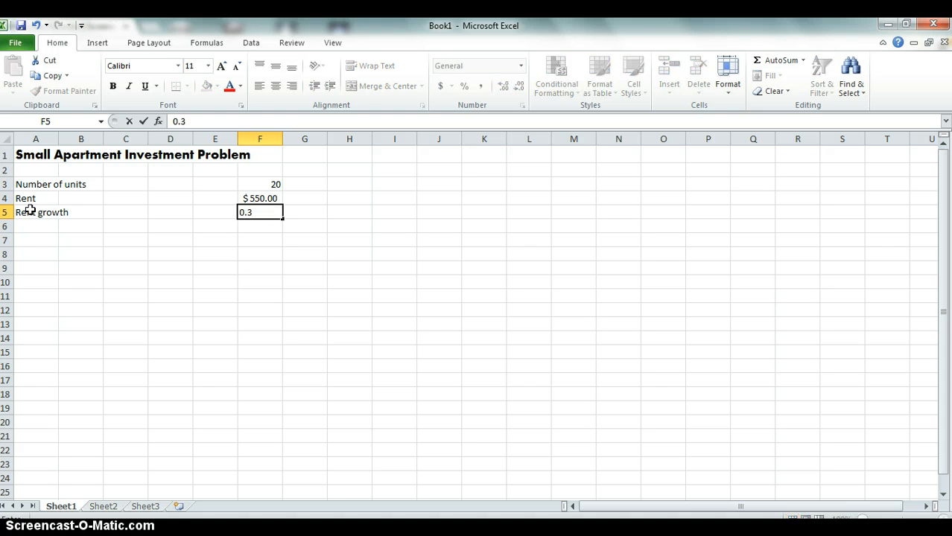
key(BackSpace)
text(03)
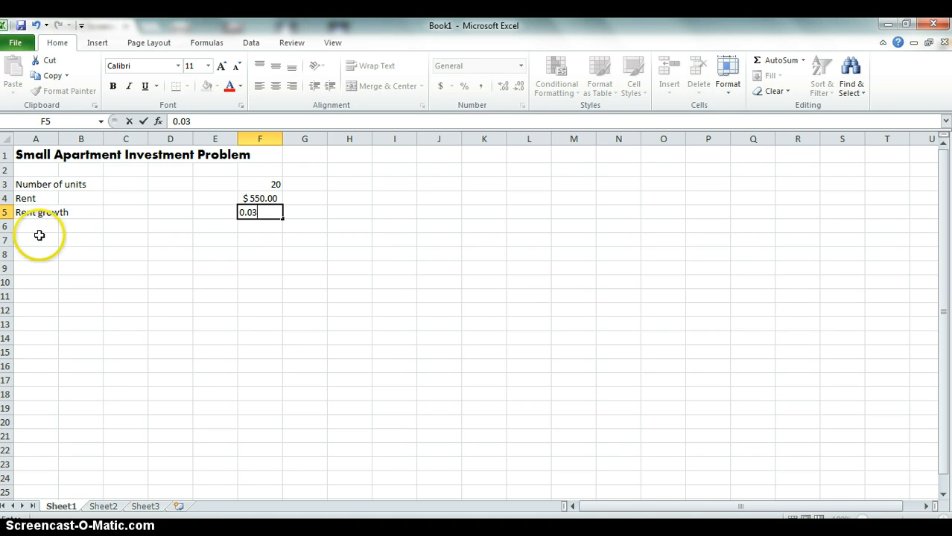
Add the label "Vacancy rate" in A6 and enter 0.11 in F6
click(36, 227)
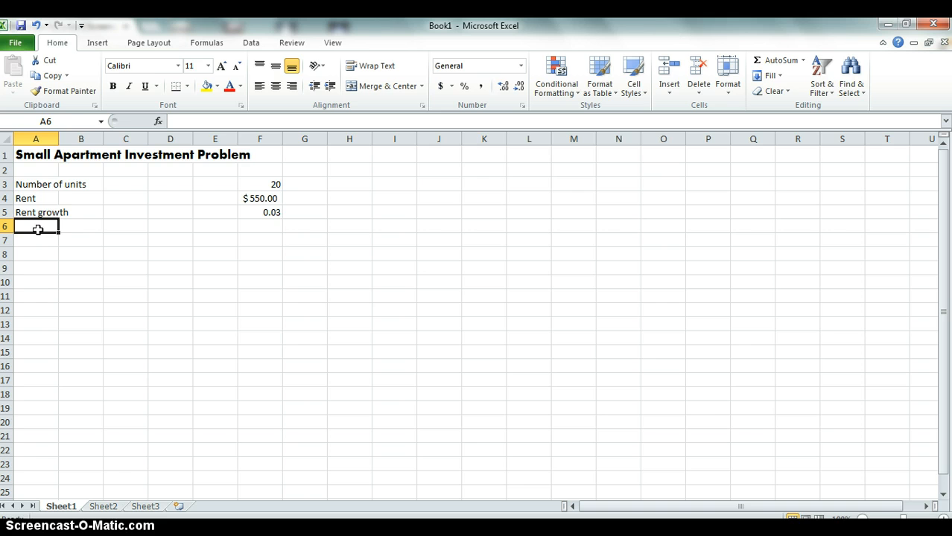
text(Va)
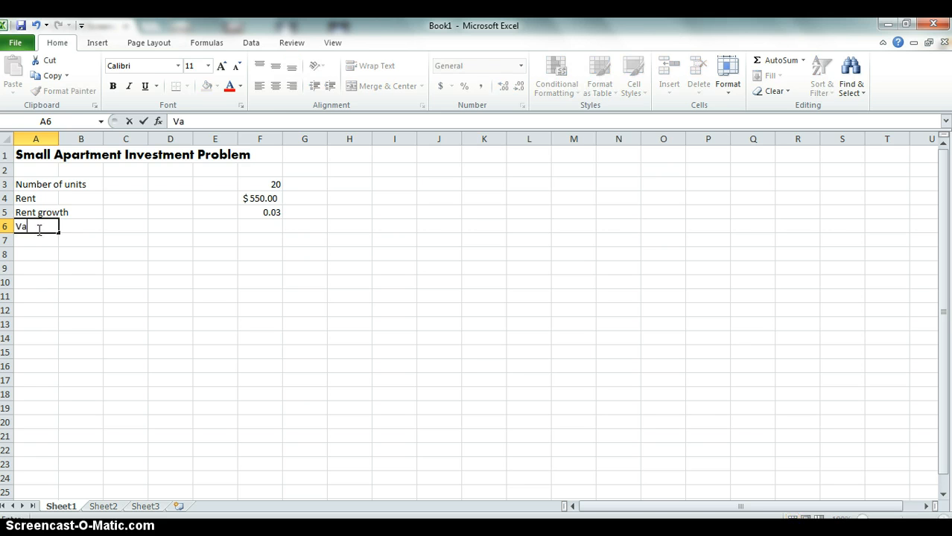
text(cancy rat)
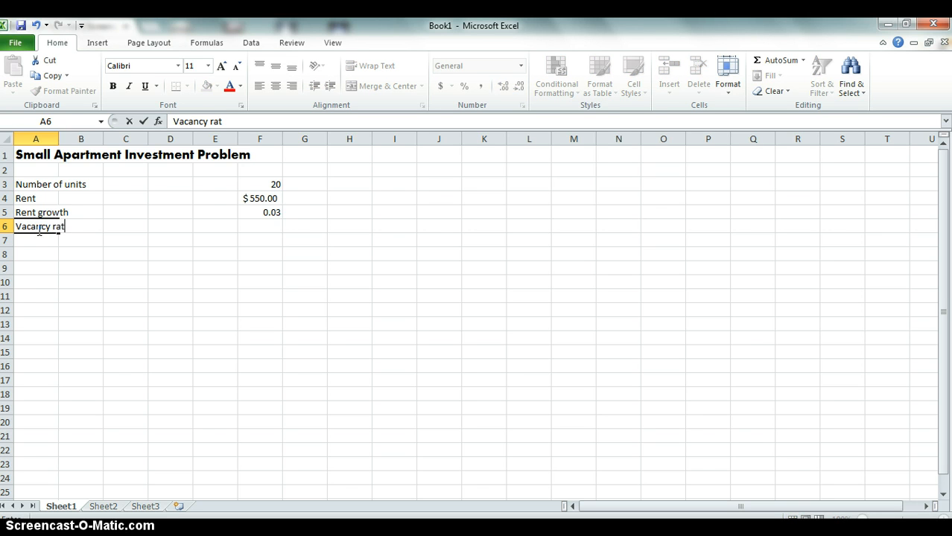
text(e)
key(Tab)
key(Tab)
key(Tab)
key(Tab)
key(Tab)
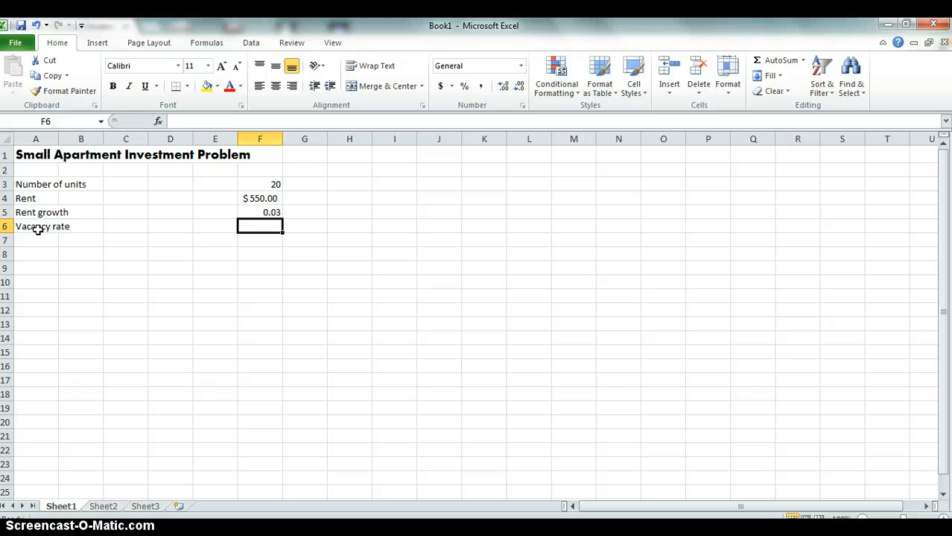
text(0.1)
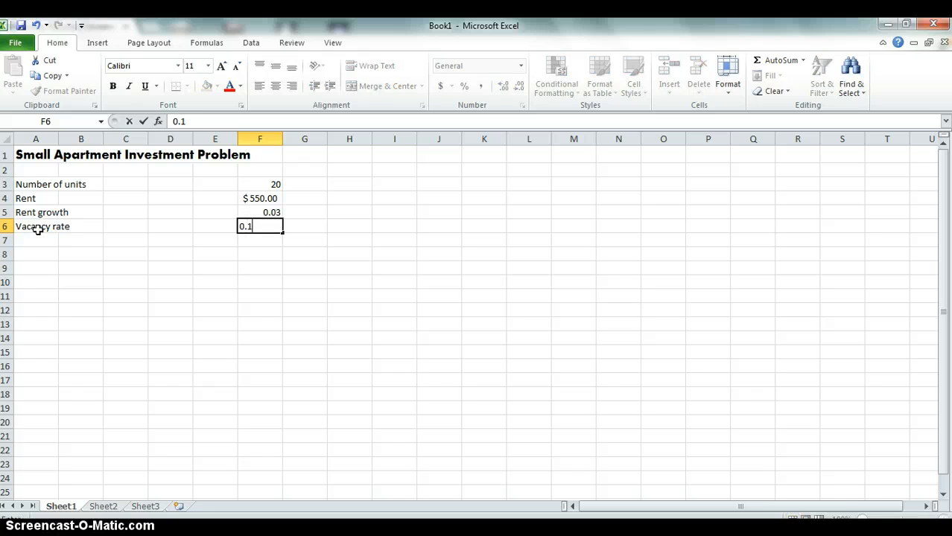
text(1)
Fill A7 to A9 with the labels "Fixed expenses", "Variable expenses" and "Reserves for replacement"
key(Down)
key(Left)
key(Left)
key(Left)
key(Left)
key(Left)
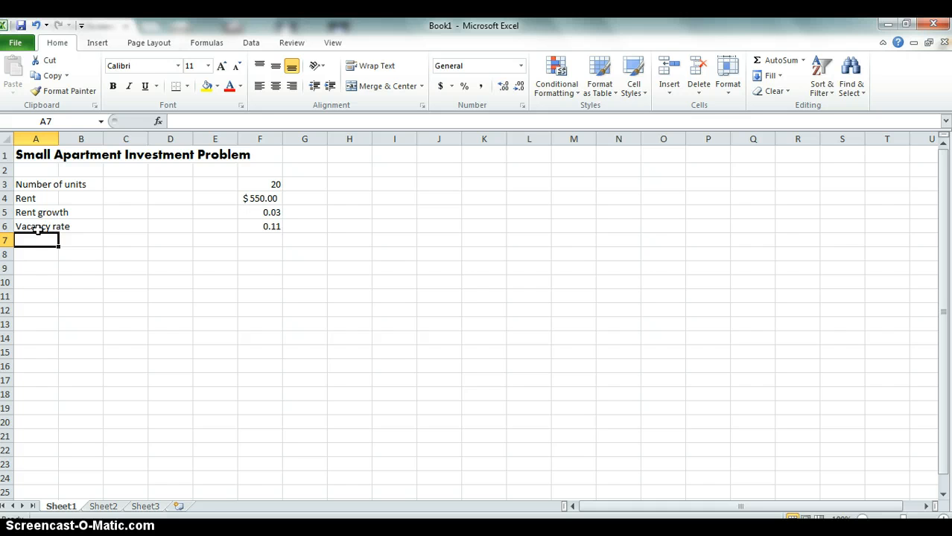
text(Fi)
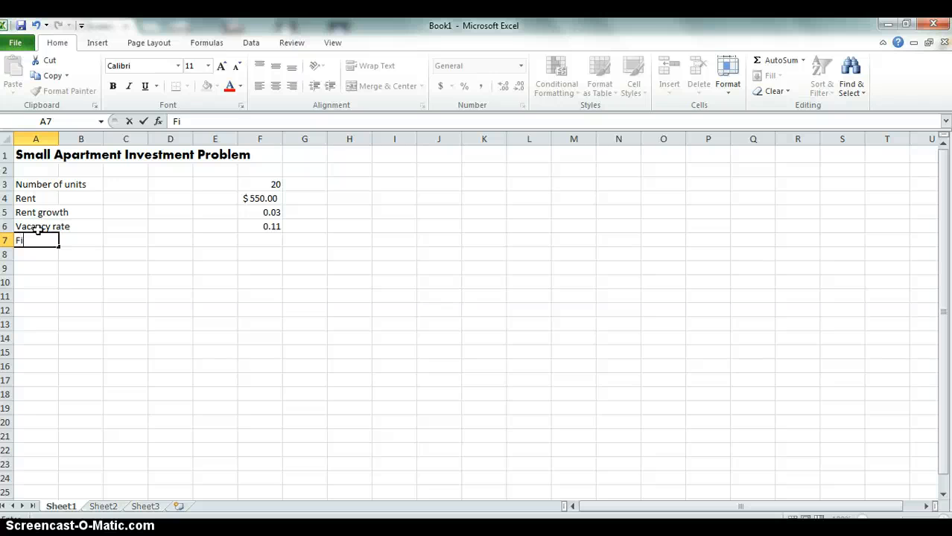
text(xed expenses)
key(Return)
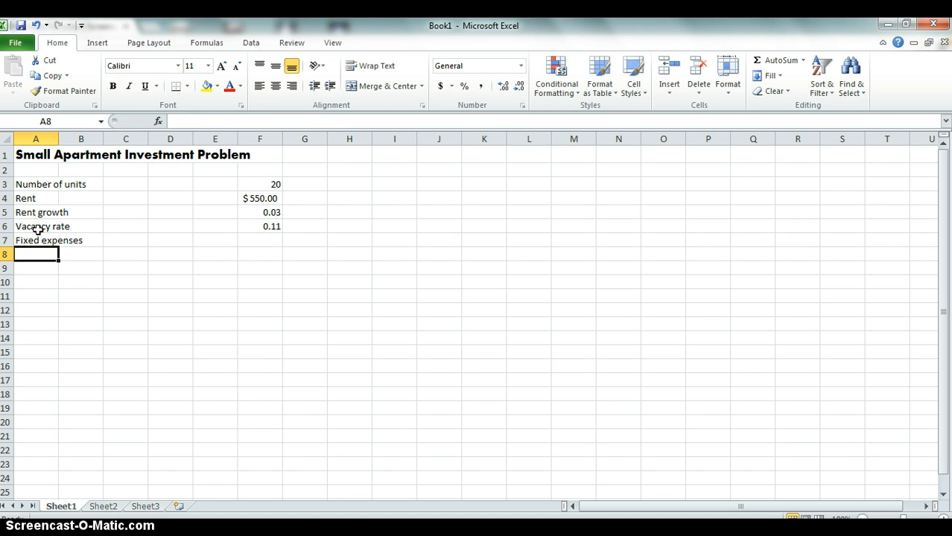
text(Variable e)
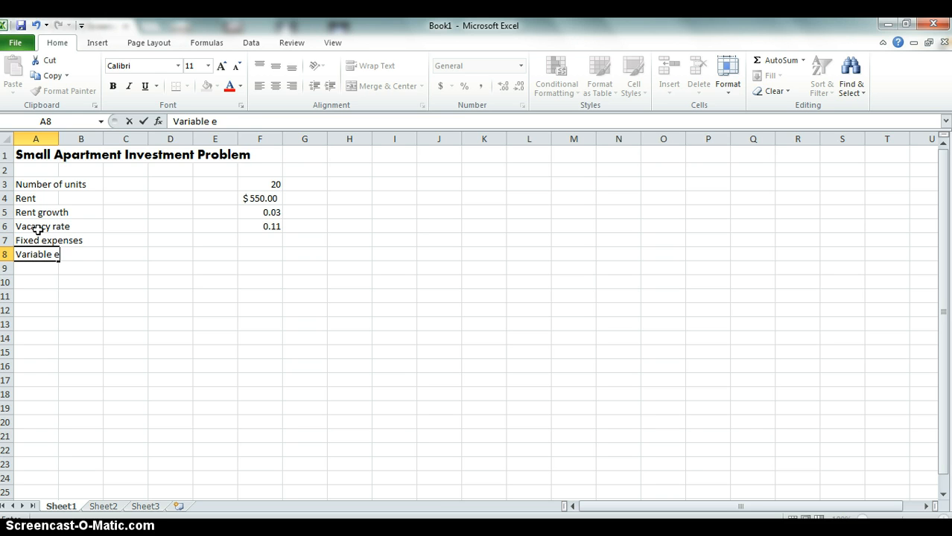
text(xpenses)
key(Return)
text(Re)
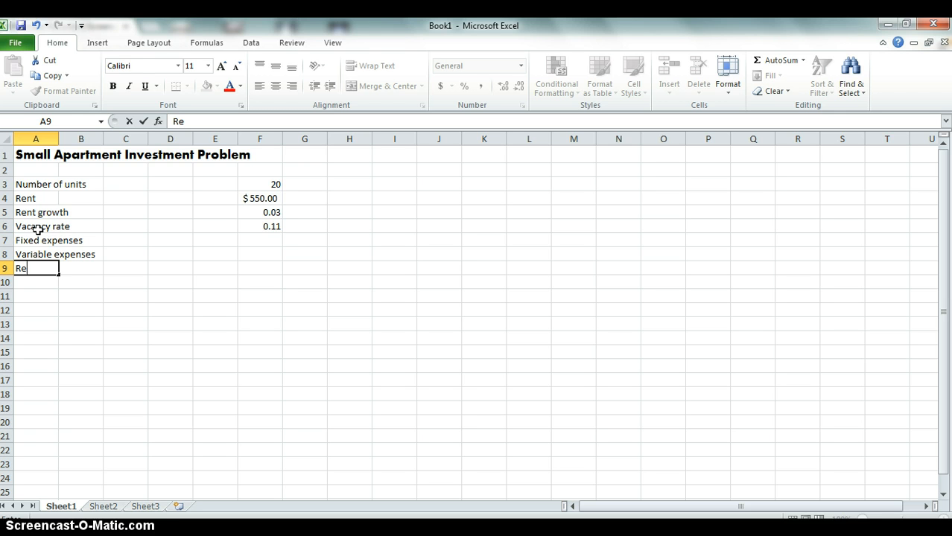
text(serves for repl)
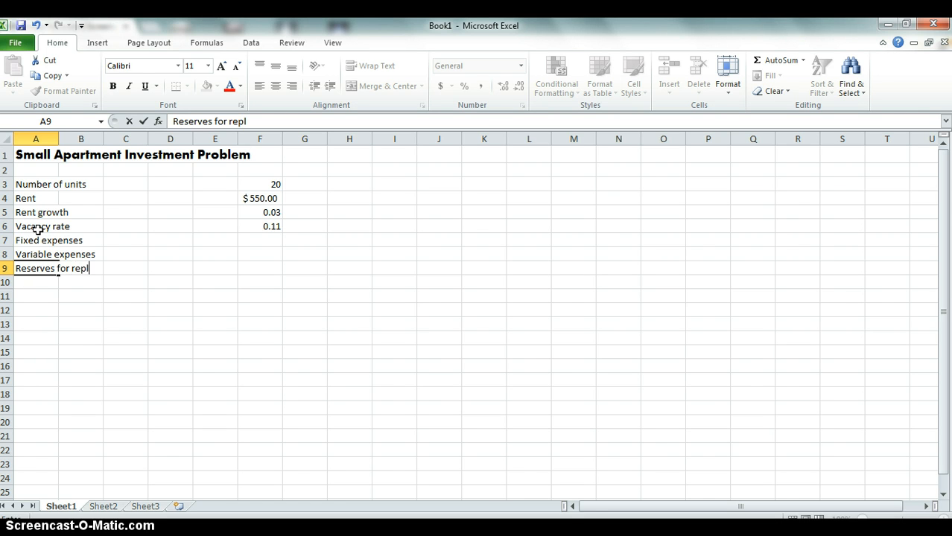
text(acement)
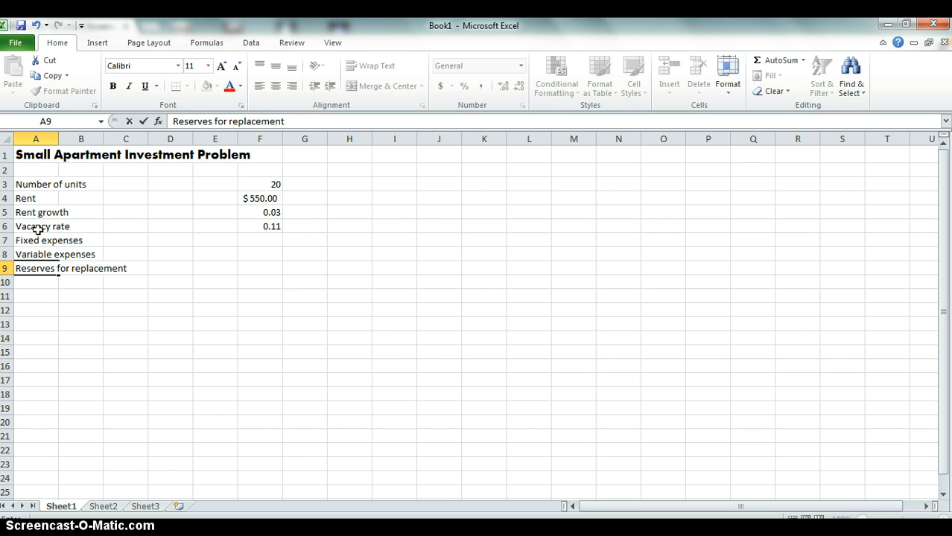
key(Return)
Apply the dollar accounting number format to F7:F9, beside the expense and reserve labels
key(Up)
key(Up)
key(Up)
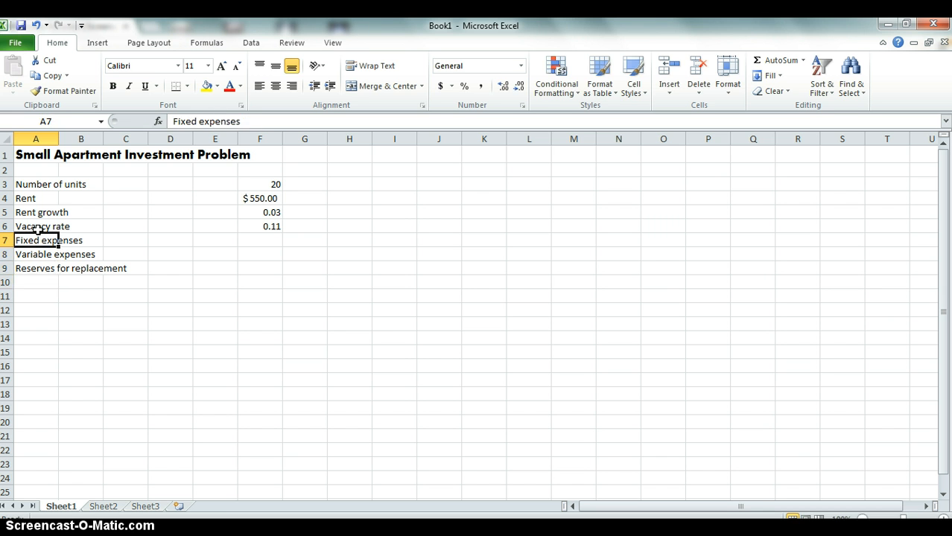
key(Right)
key(Right)
key(Right)
key(Right)
key(Right)
key(shift+Down)
key(shift+Down)
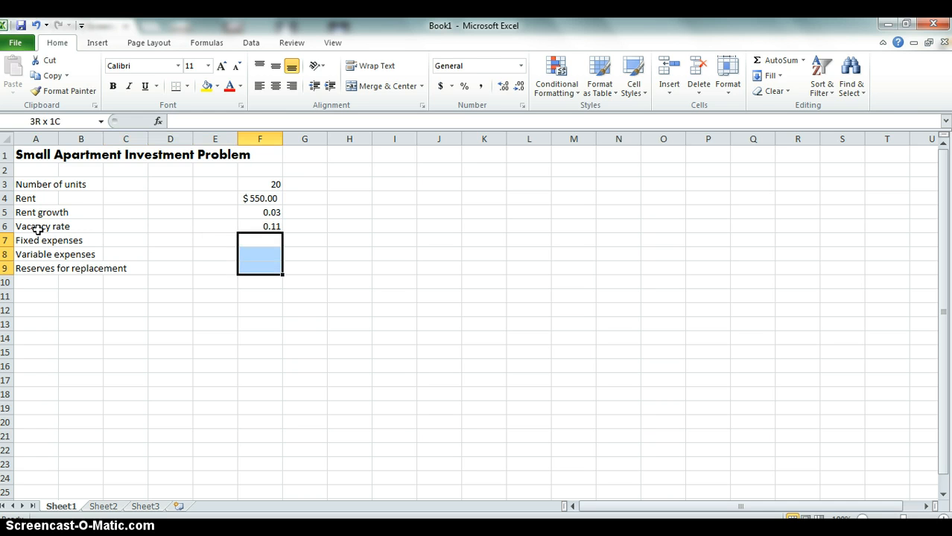
click(440, 85)
Enter 12000 for fixed expenses in F7 and 22000 for variable expenses in F8
click(260, 244)
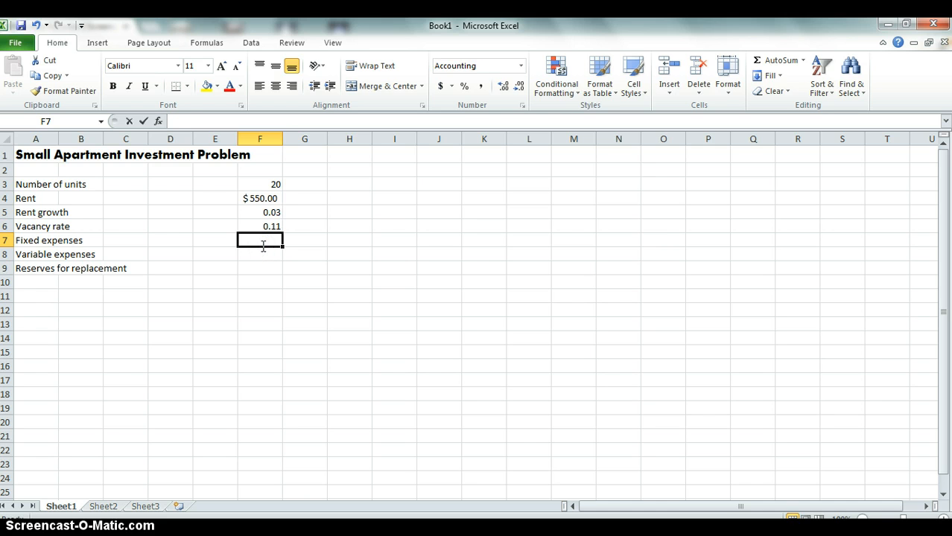
text(12000)
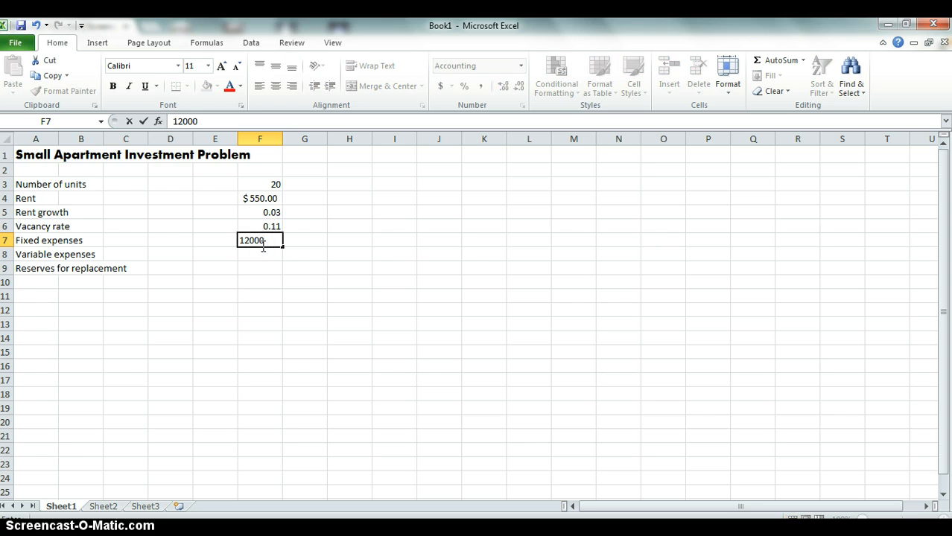
key(Return)
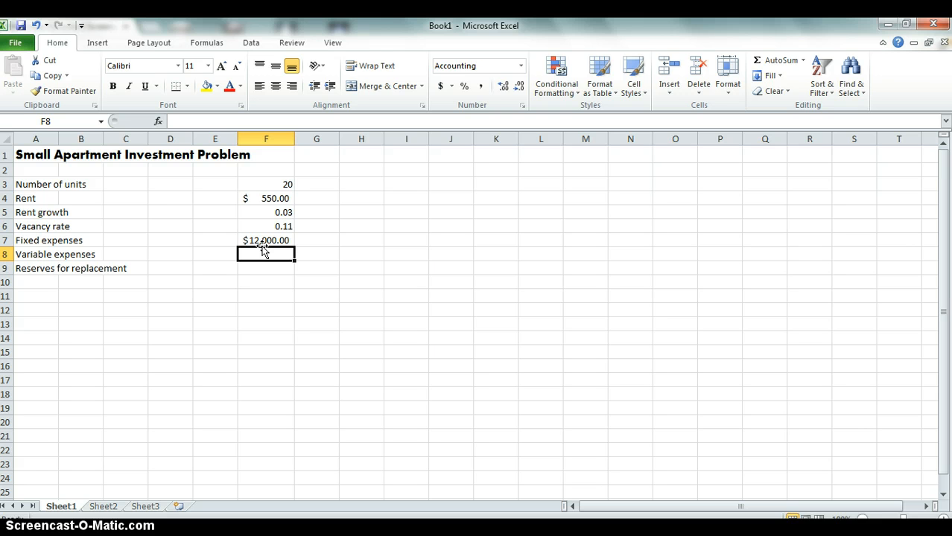
text(22,00)
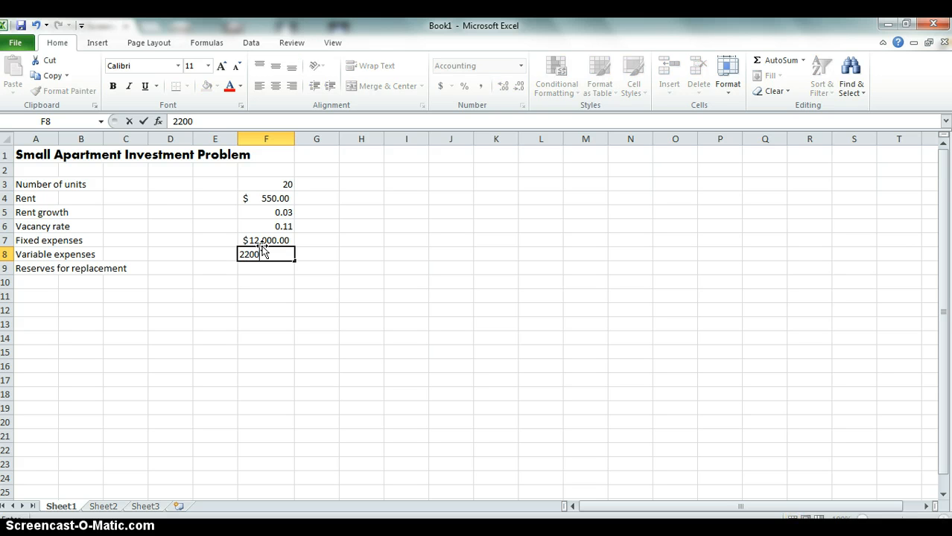
text(0)
key(Return)
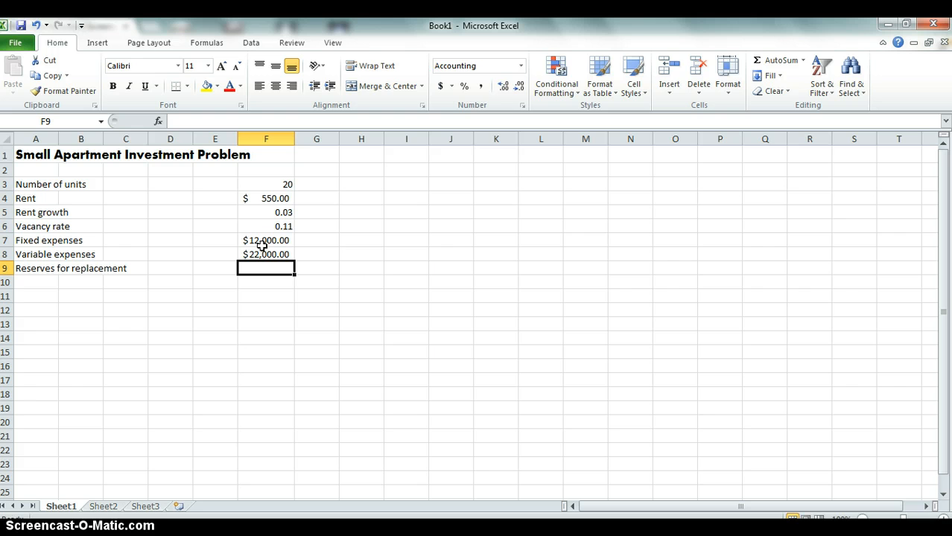
Enter 10000 for reserves for replacement in F9 and add the label "Fixed expense growth" in A10
text(10000)
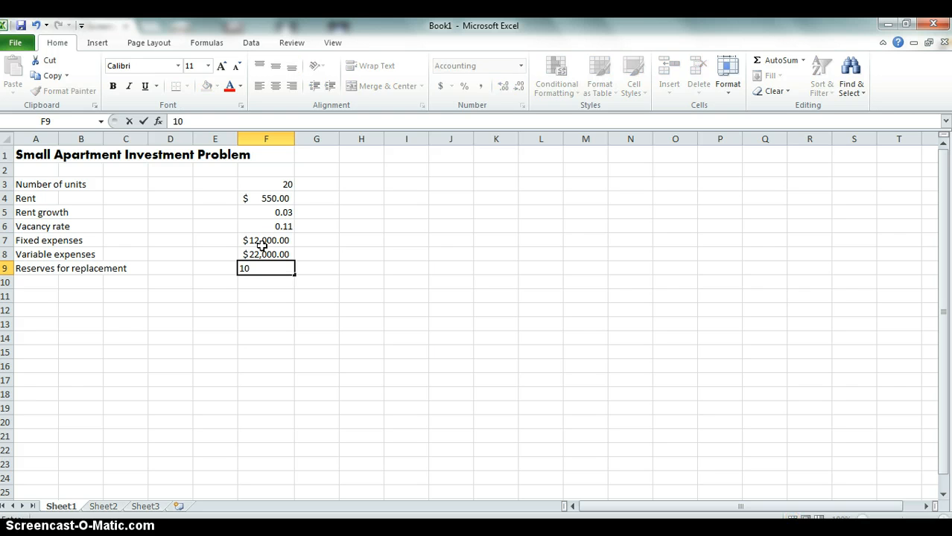
key(Return)
key(Left)
key(Left)
key(Left)
key(Left)
key(Left)
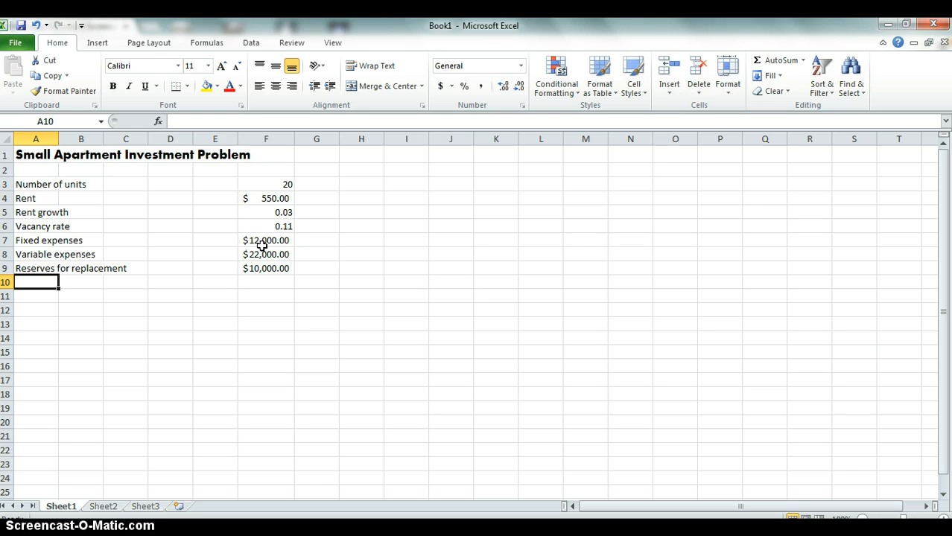
text(F)
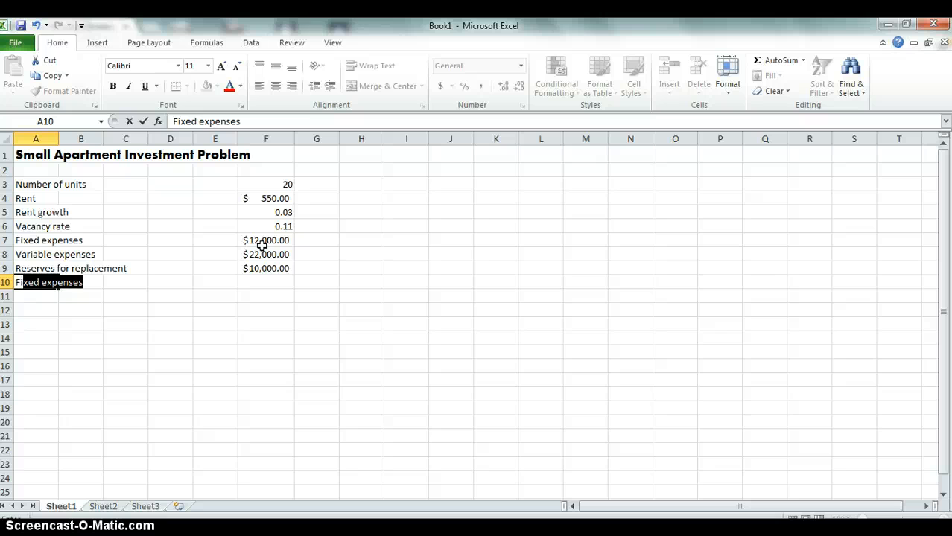
text(ixed expense )
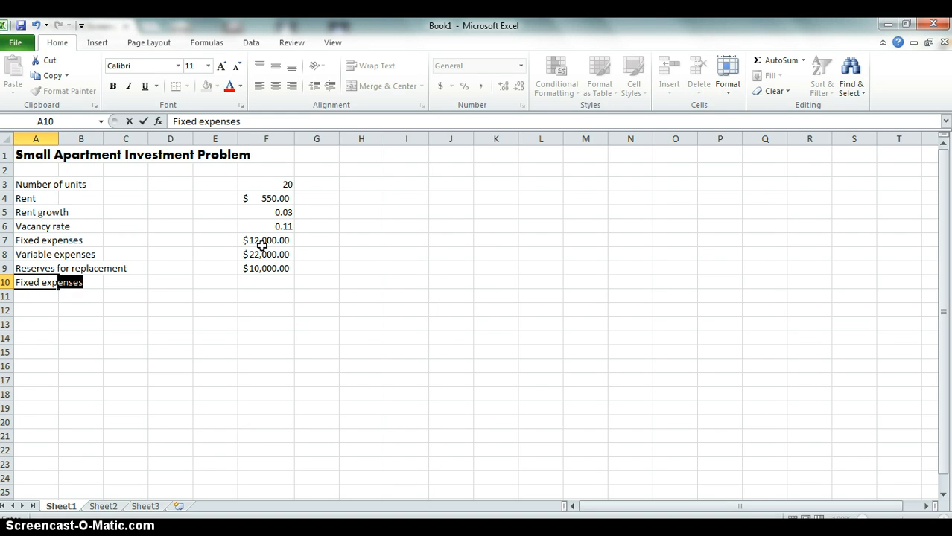
text(growth)
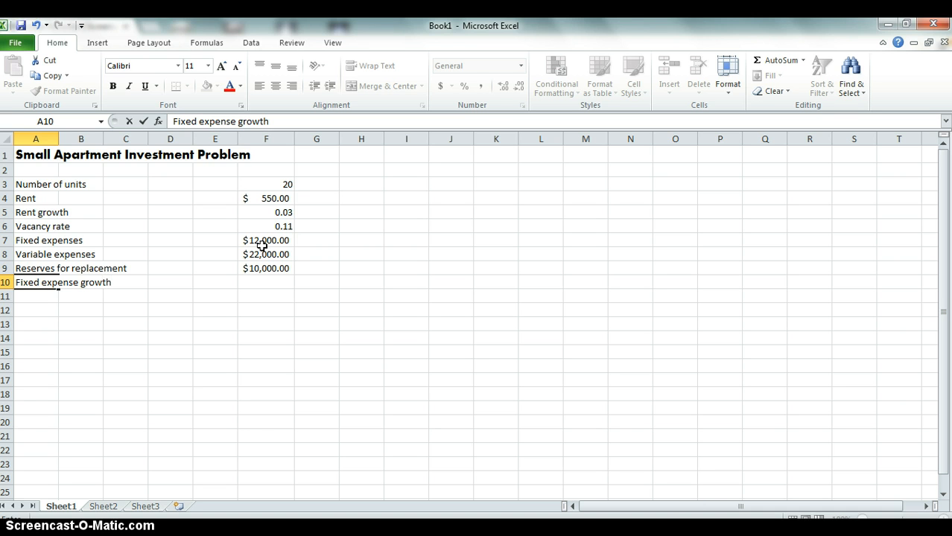
key(Return)
Add the labels "Variable expense growth" in A11 and "Reserve account growth" in A12
text(Variabke)
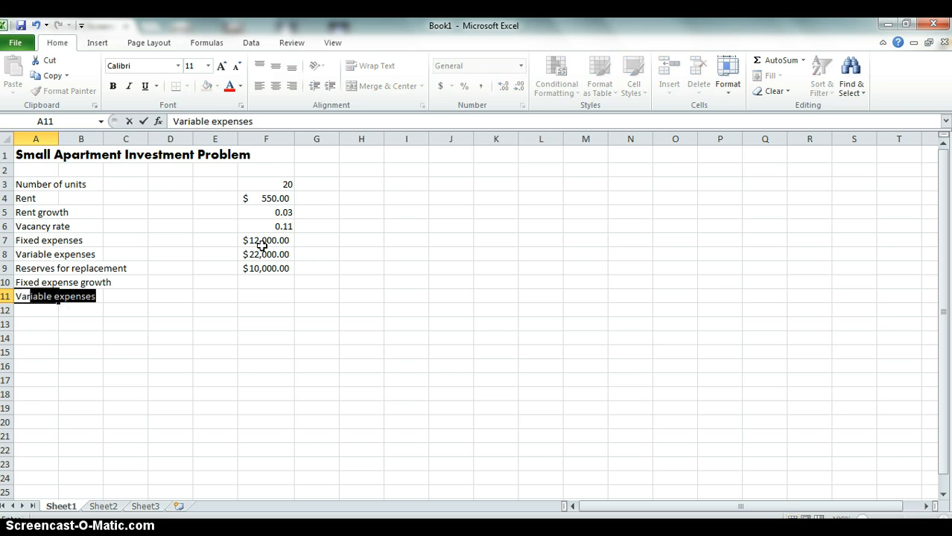
key(BackSpace)
key(BackSpace)
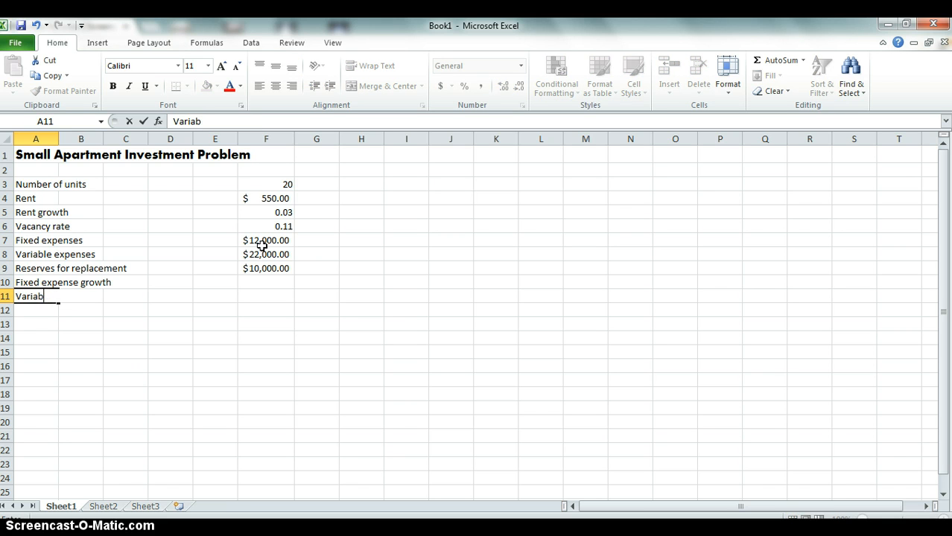
text(le expen)
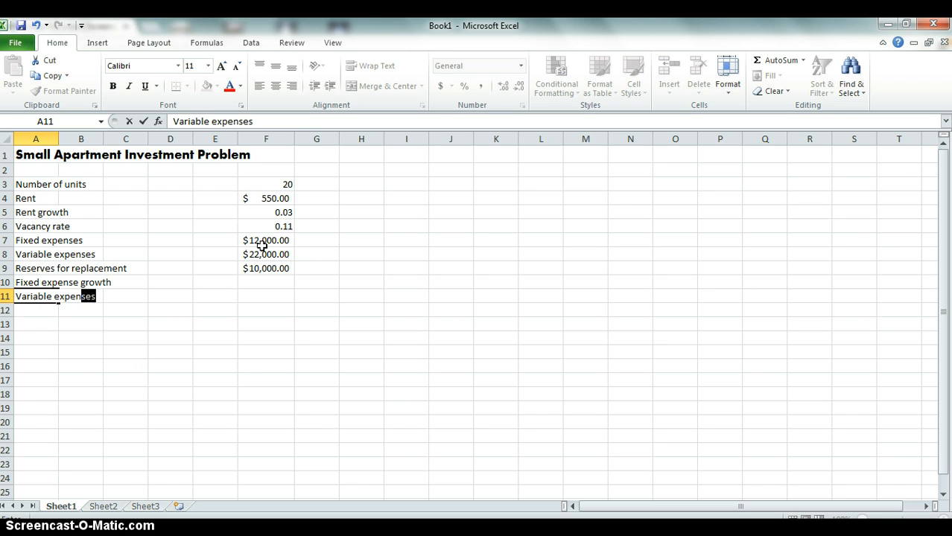
text(se growth)
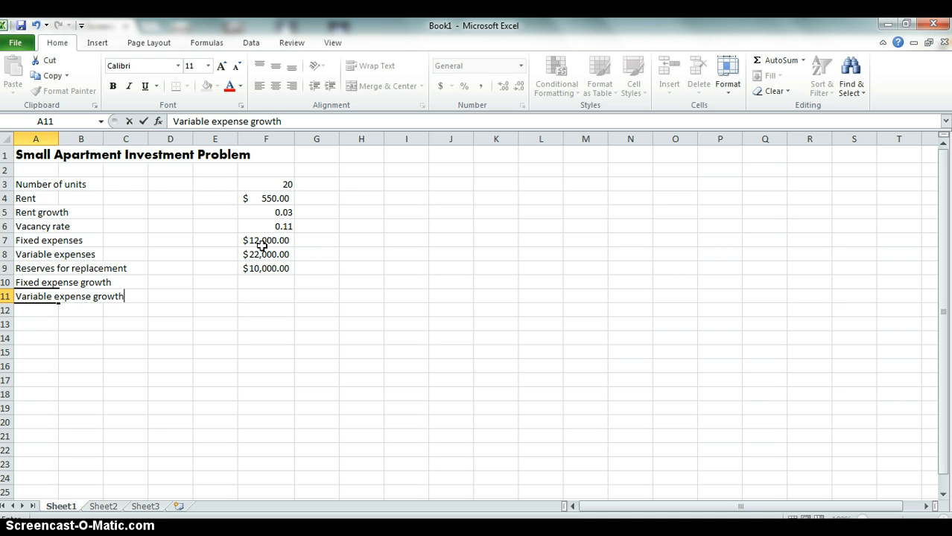
key(Return)
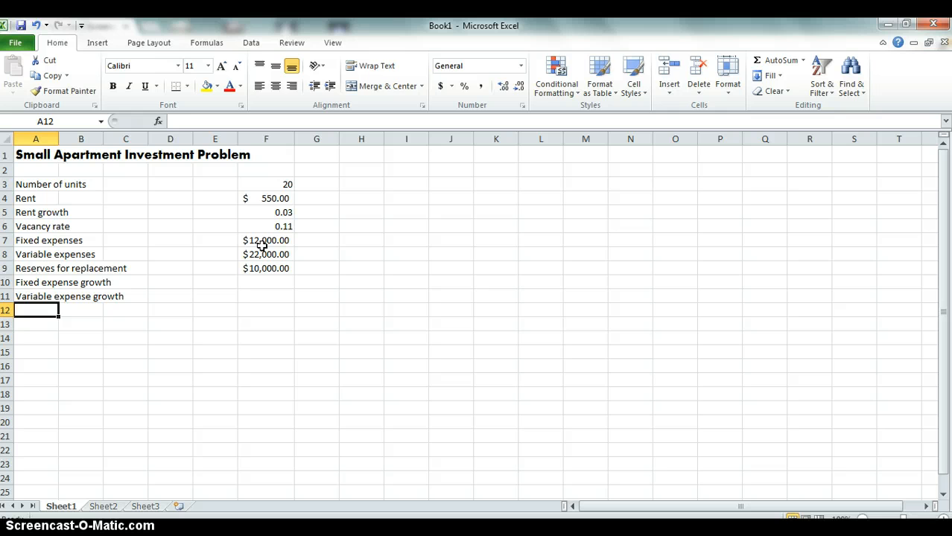
text(Reser)
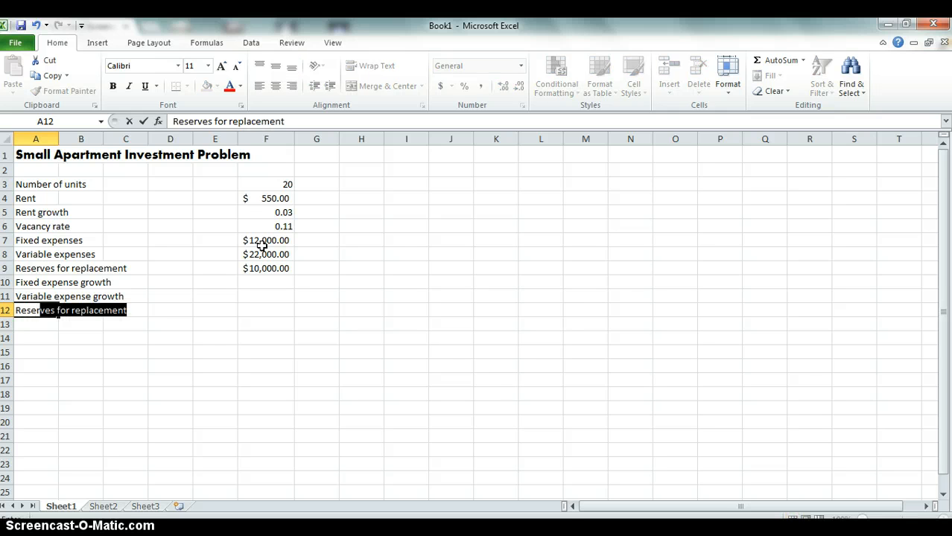
text(ve acco)
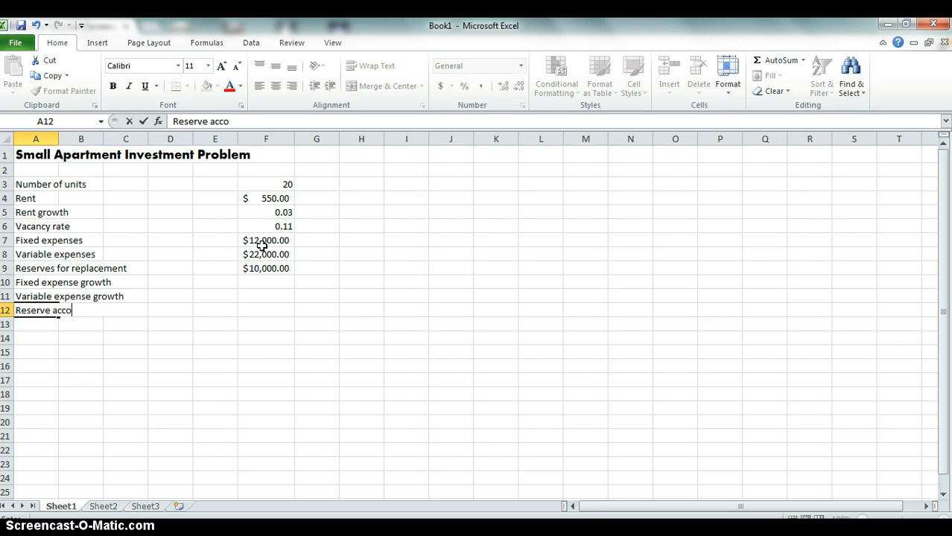
text(unt growth)
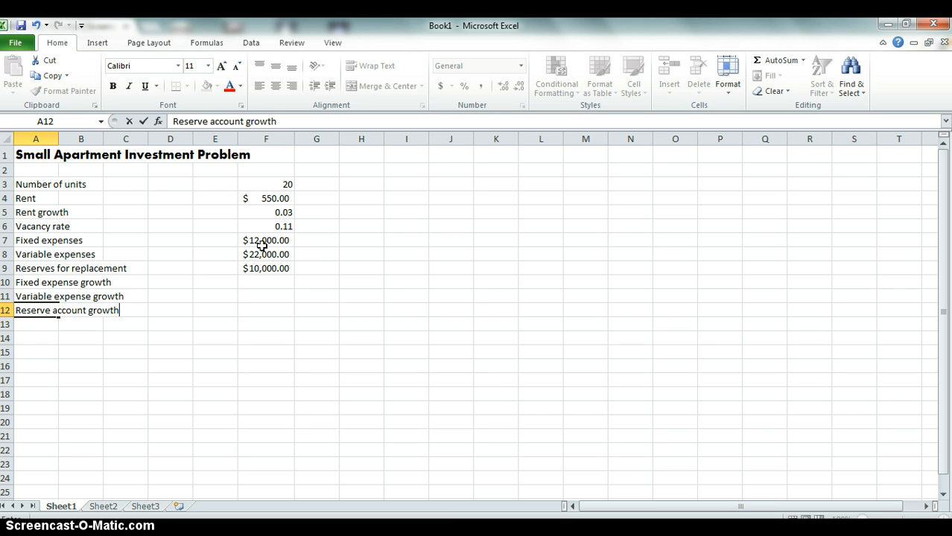
key(Tab)
Apply the percentage number format to F10:F12, beside the three growth labels
key(Tab)
key(Tab)
key(Tab)
key(Tab)
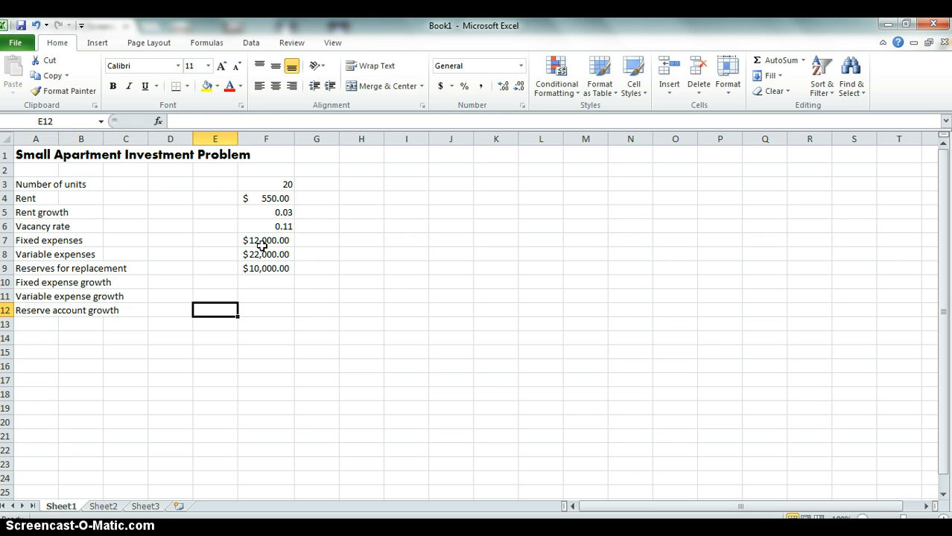
key(Up)
key(Up)
key(shift+Down)
key(shift+Down)
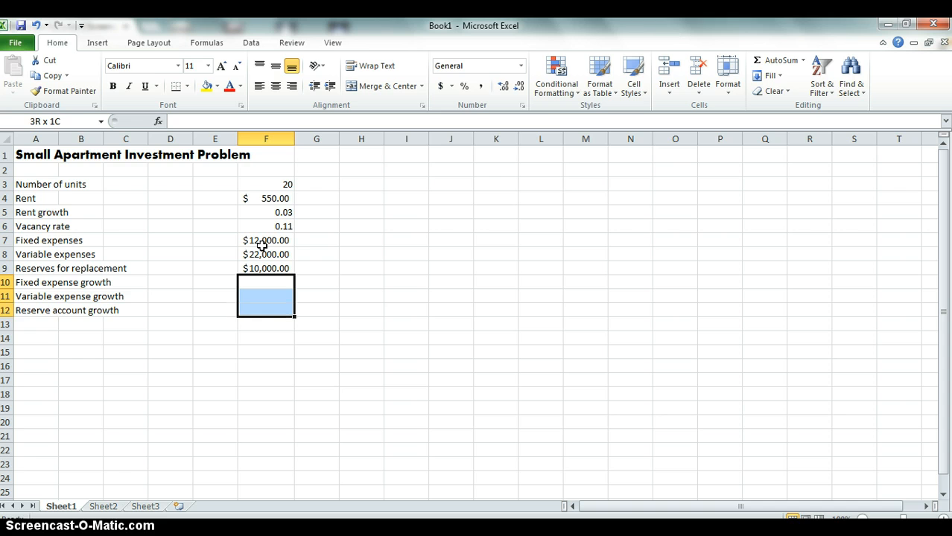
click(464, 86)
Enter 3% for fixed expense, variable expense and reserve account growth in F10:F12, and select A13
click(281, 282)
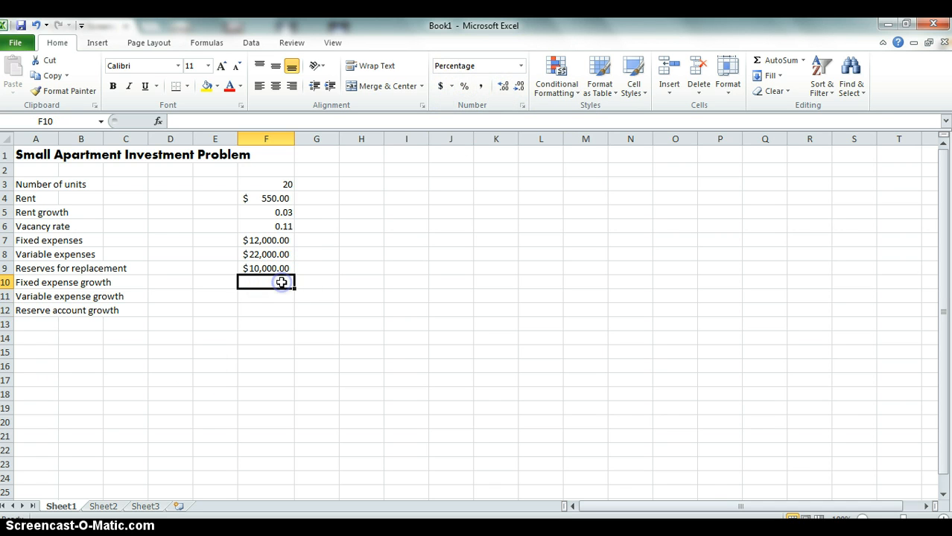
text(3)
key(Return)
text(3)
key(Return)
text(3)
key(Return)
key(Left)
key(Left)
key(Left)
key(Left)
key(Left)
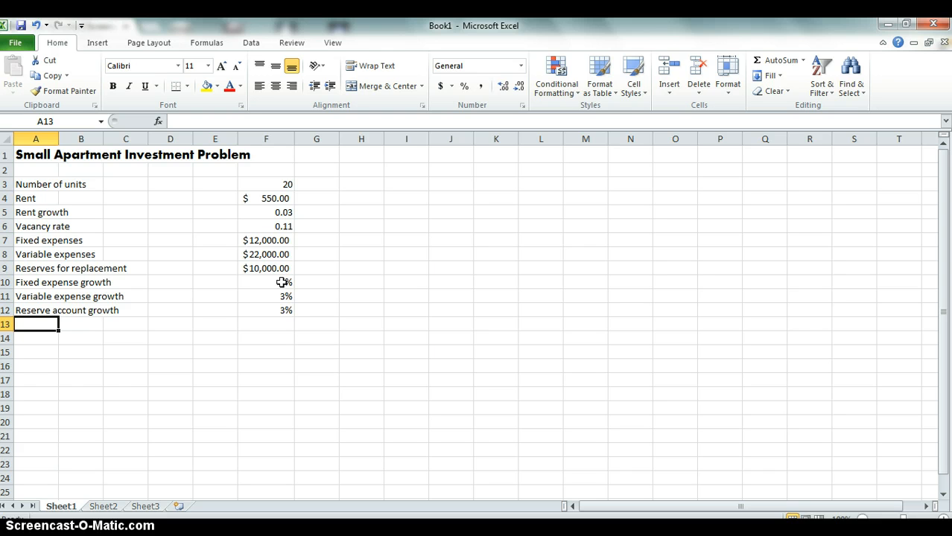
text(A)
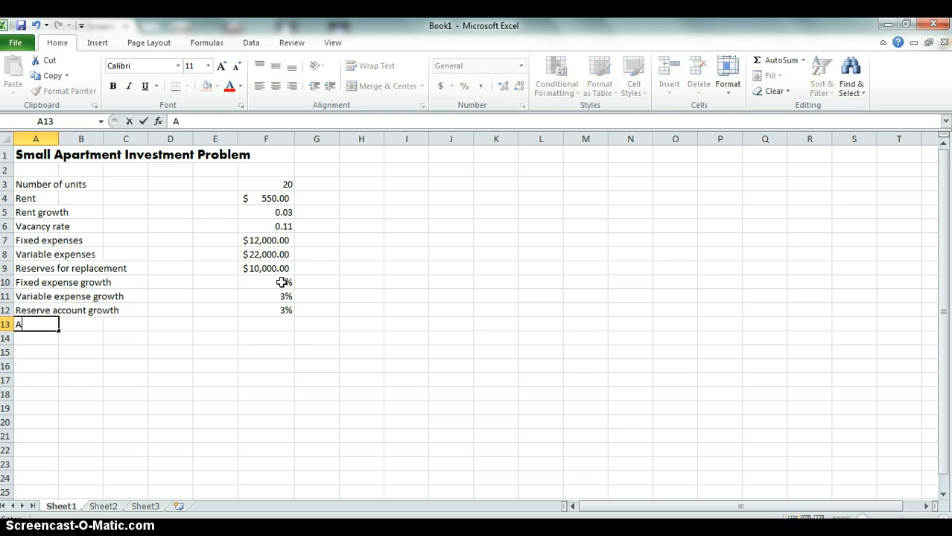
text(ppreciati)
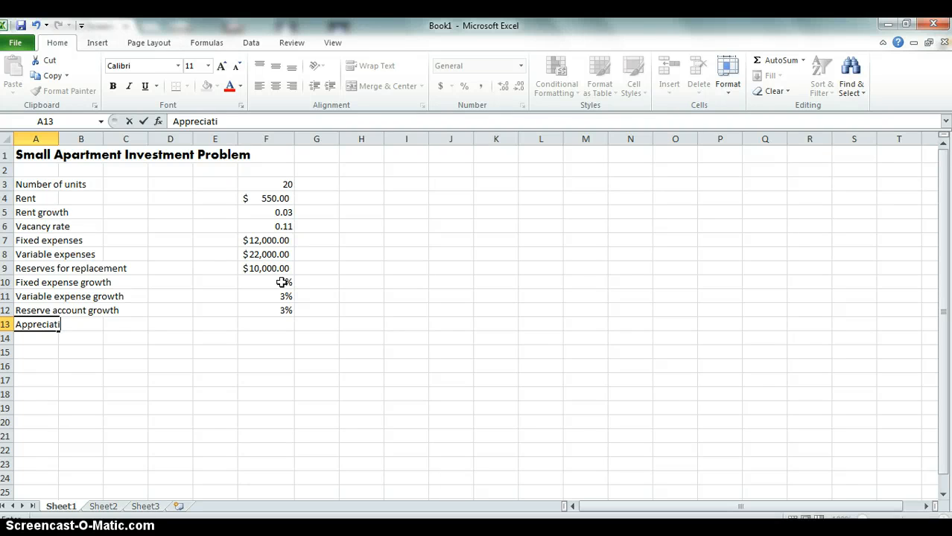
text(on (total for)
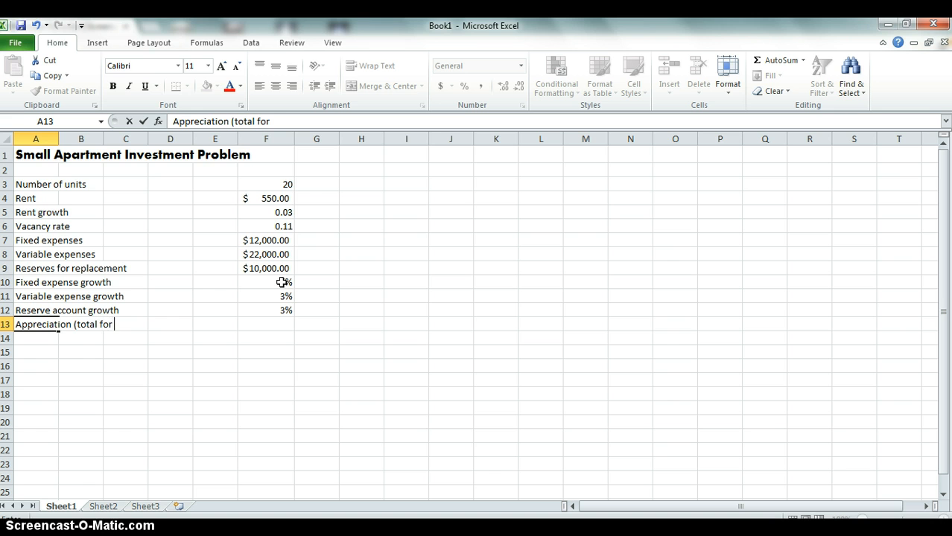
text( holding )
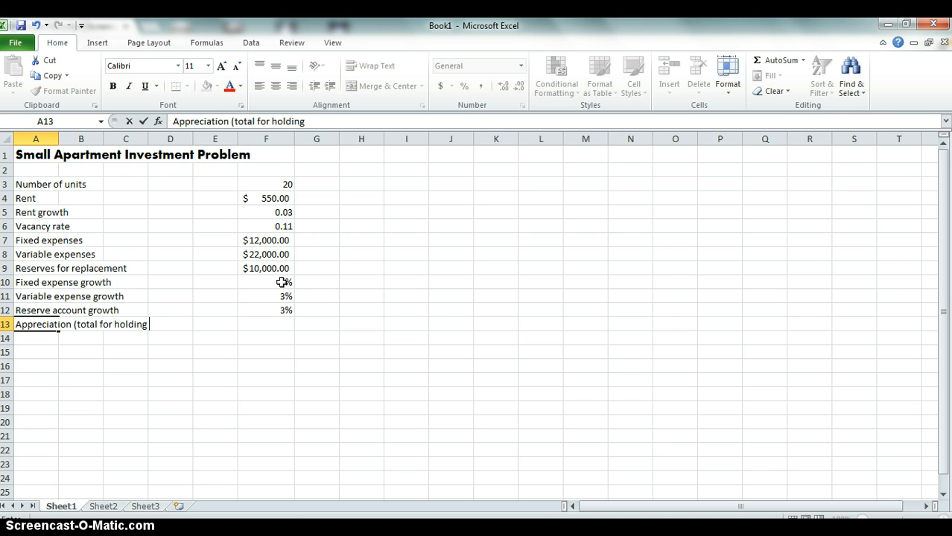
text(period))
key(ctrl+Return)
key(ctrl+Right)
key(Up)
key(Up)
key(Up)
key(Up)
key(Up)
key(Up)
key(Up)
key(Up)
key(Up)
key(Up)
key(Up)
key(Up)
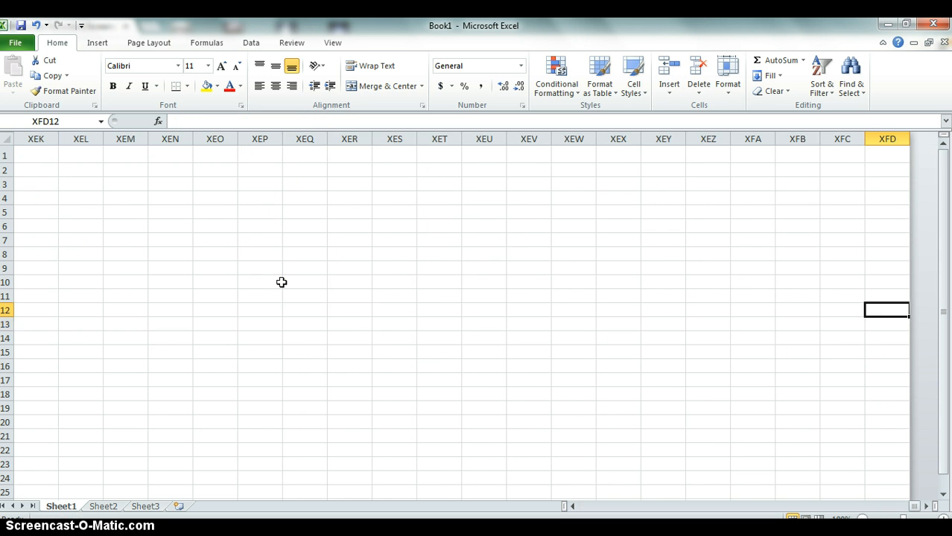
key(ctrl+z)
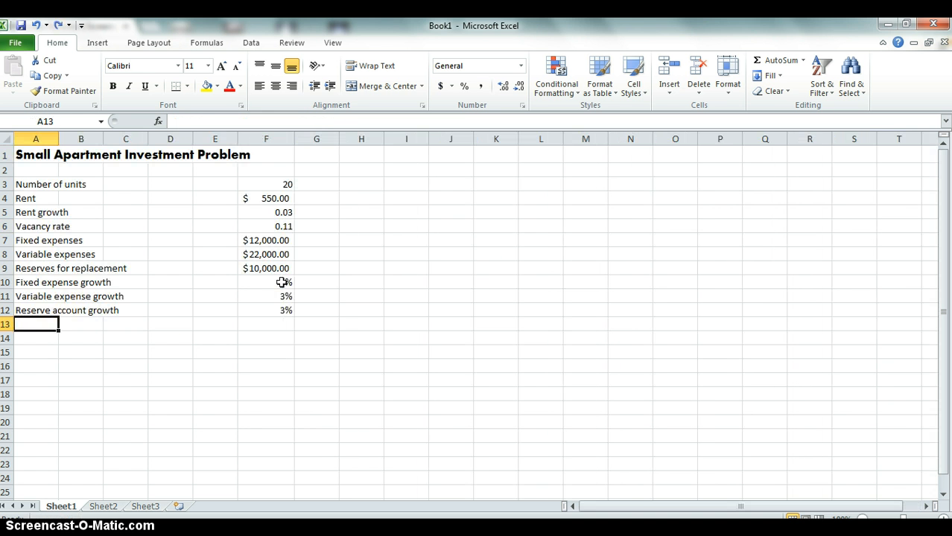
Add the label "Appreciation (Total for holding period)" in A13 and enter 0.1 in F13
text(Appreciation)
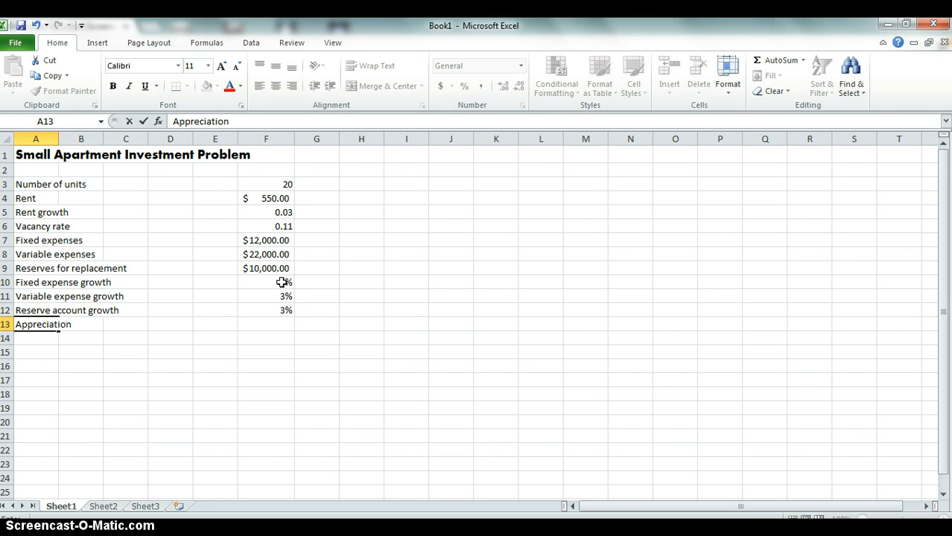
text( (Total for hol)
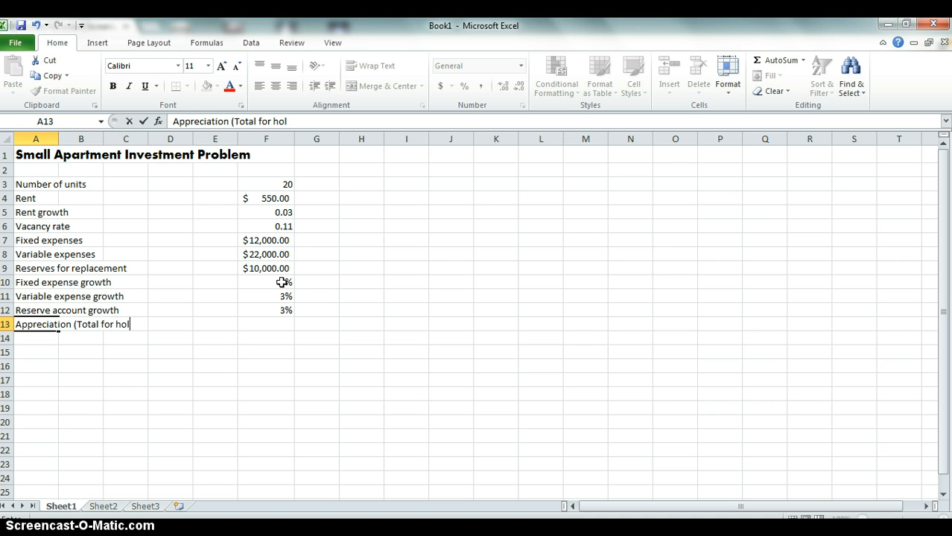
text(ding per)
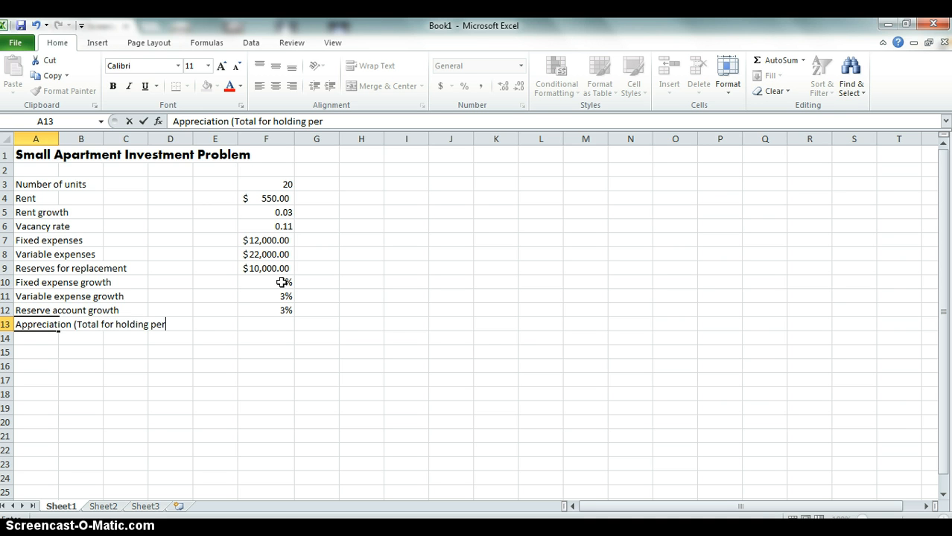
text(iod))
click(268, 324)
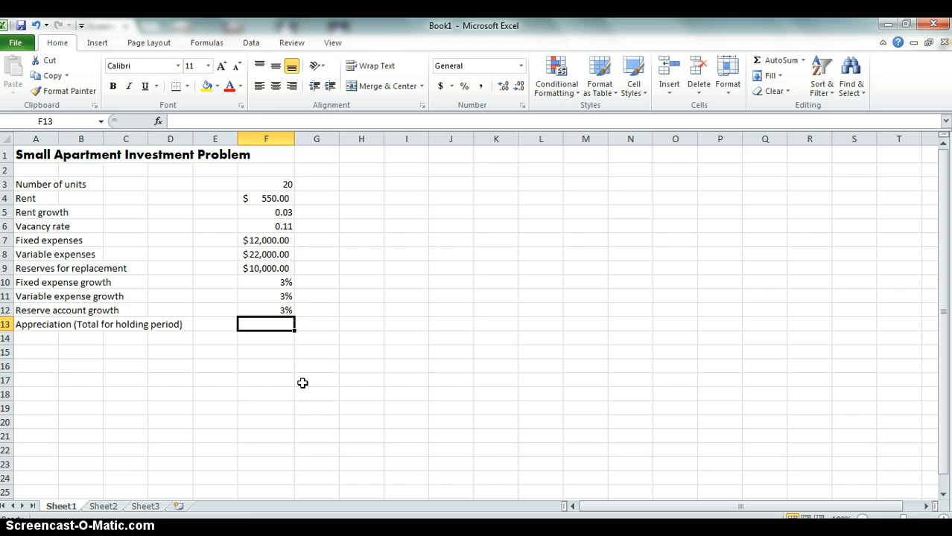
text(0.1)
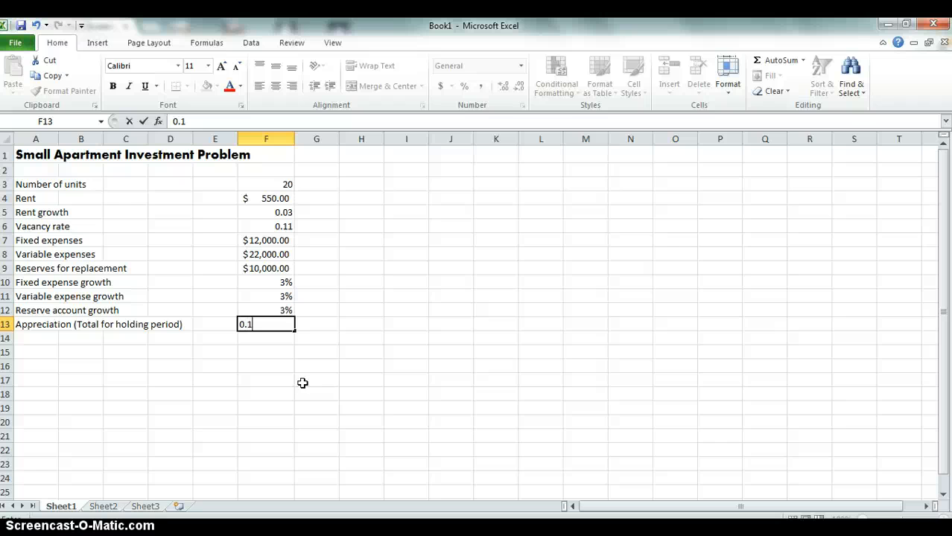
Add the labels "Acquisition Price" in A14 and "Loan to value ratio" in A15
click(31, 339)
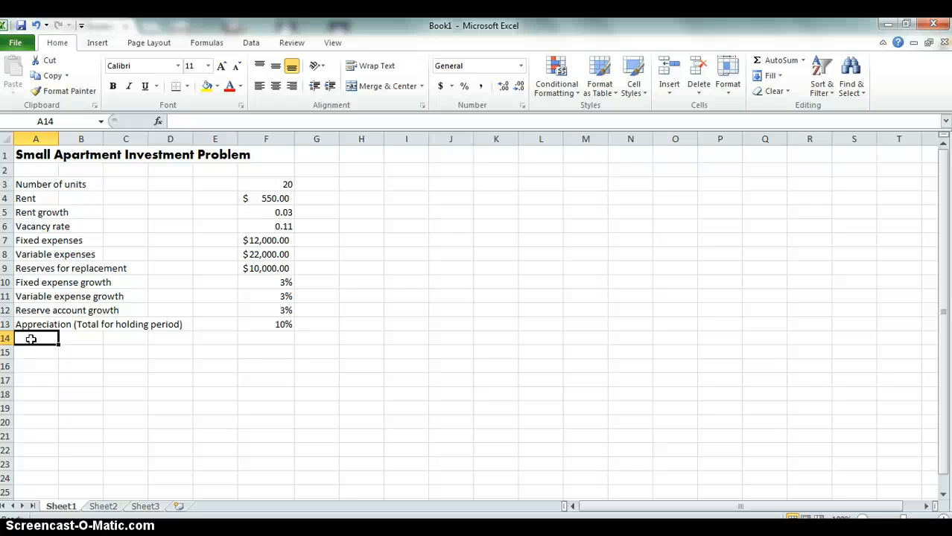
text(Acqui)
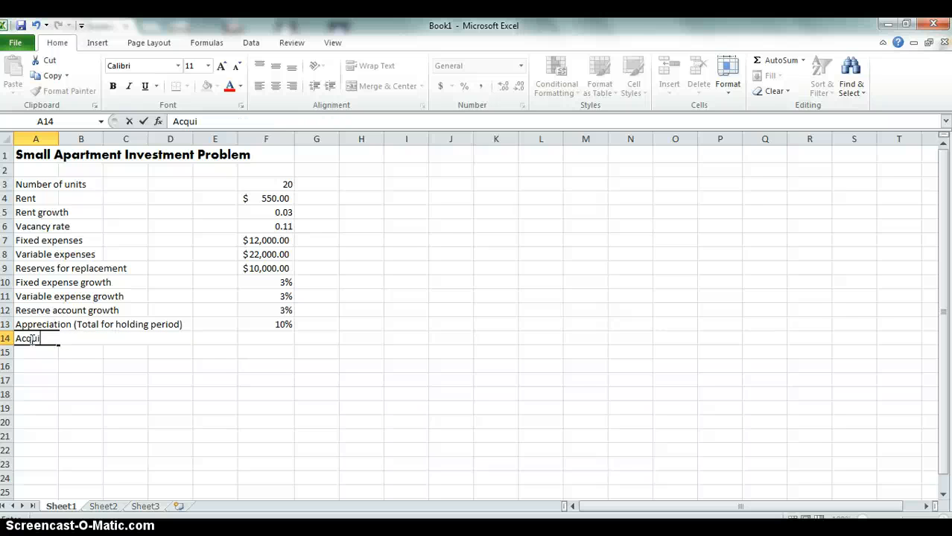
text(sition Pri)
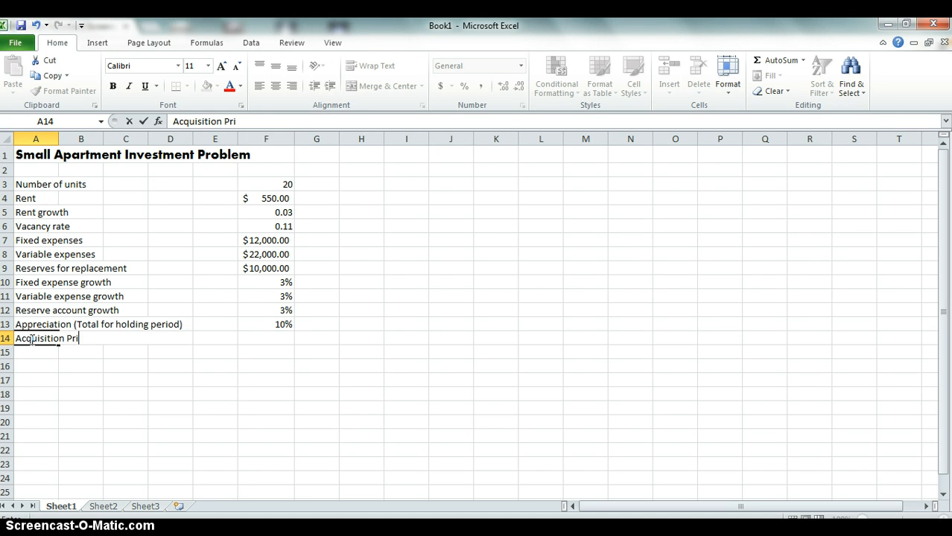
text(ce)
key(Return)
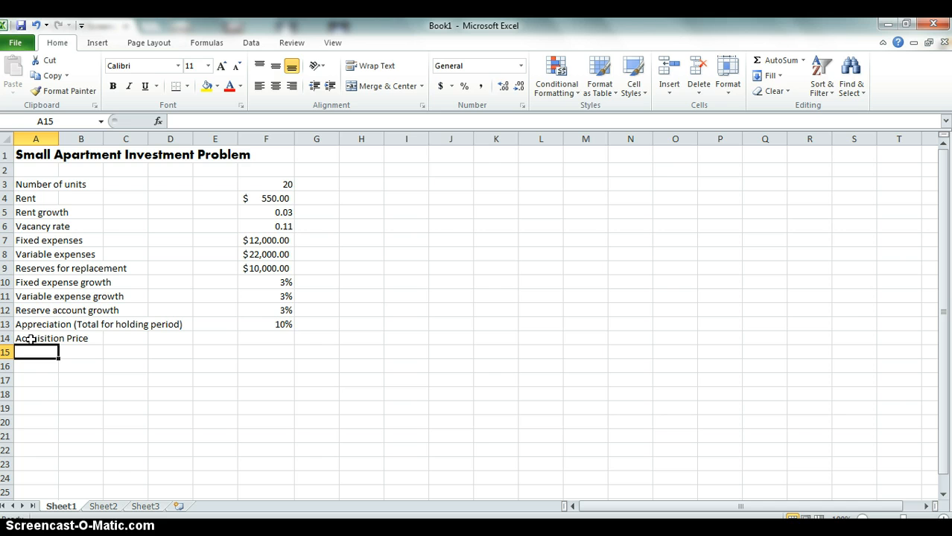
text(Lo)
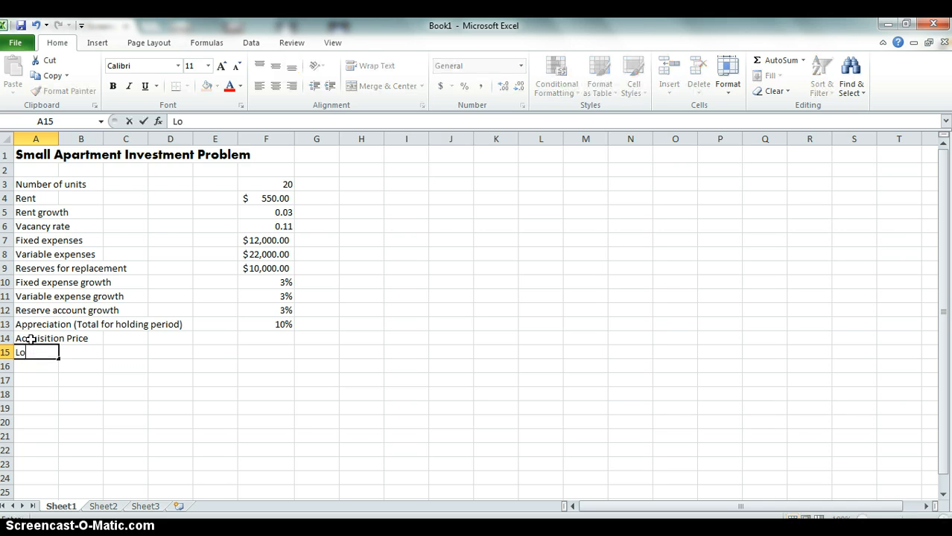
text(an to value rari)
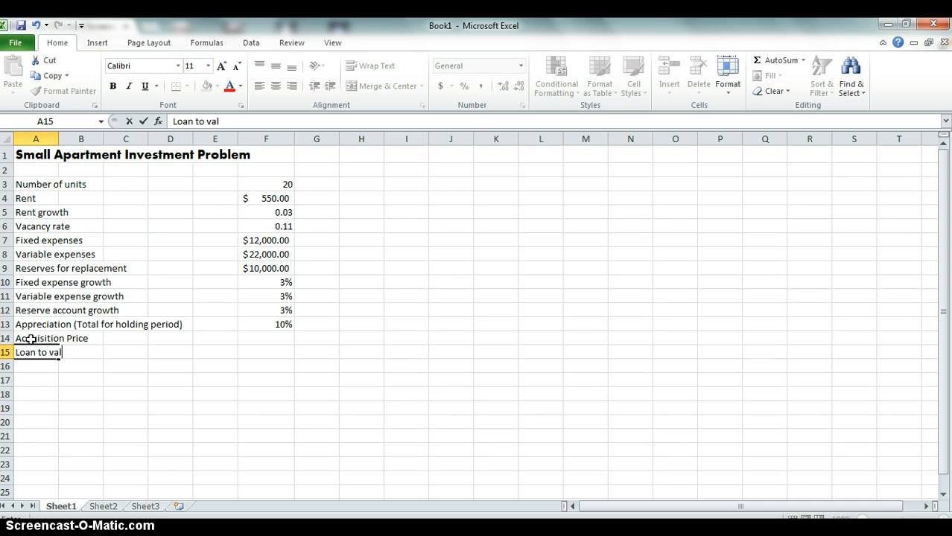
key(BackSpace)
key(BackSpace)
text(tio)
key(Return)
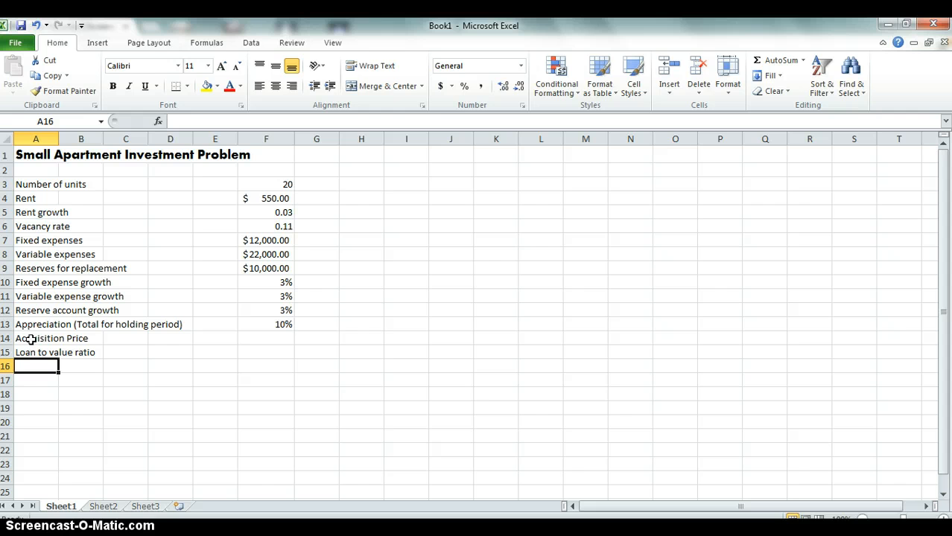
Add the labels "Loan amount" in A16 and "Mortgage Interest rate" in A17
text(Loan amount)
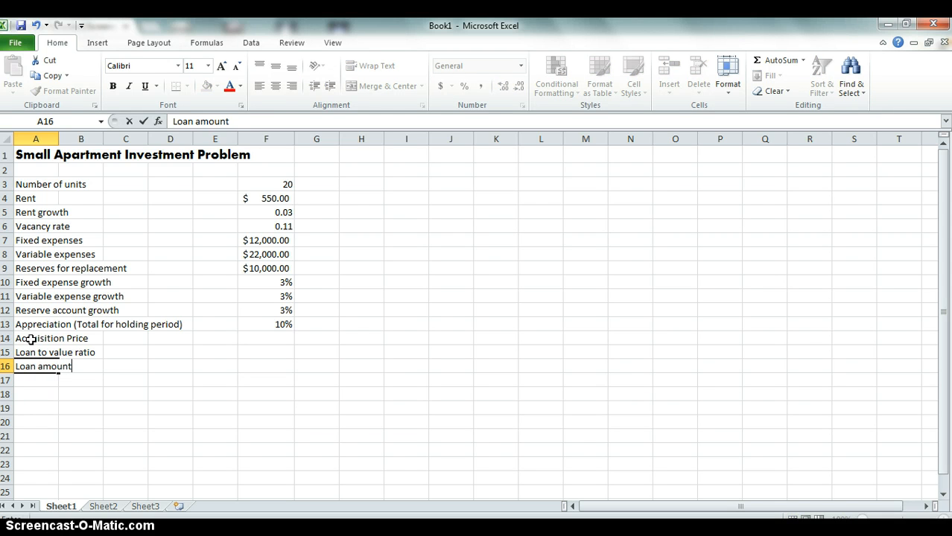
key(Return)
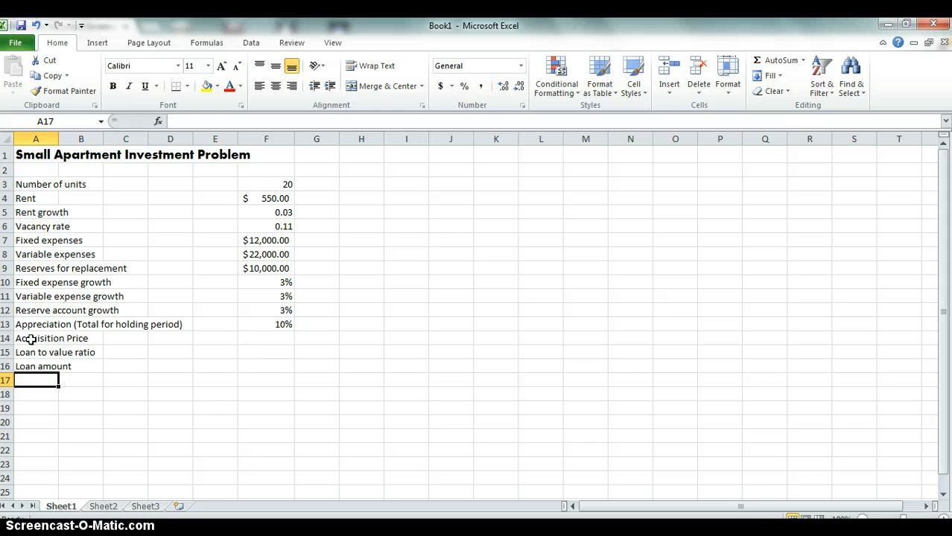
text(Mort)
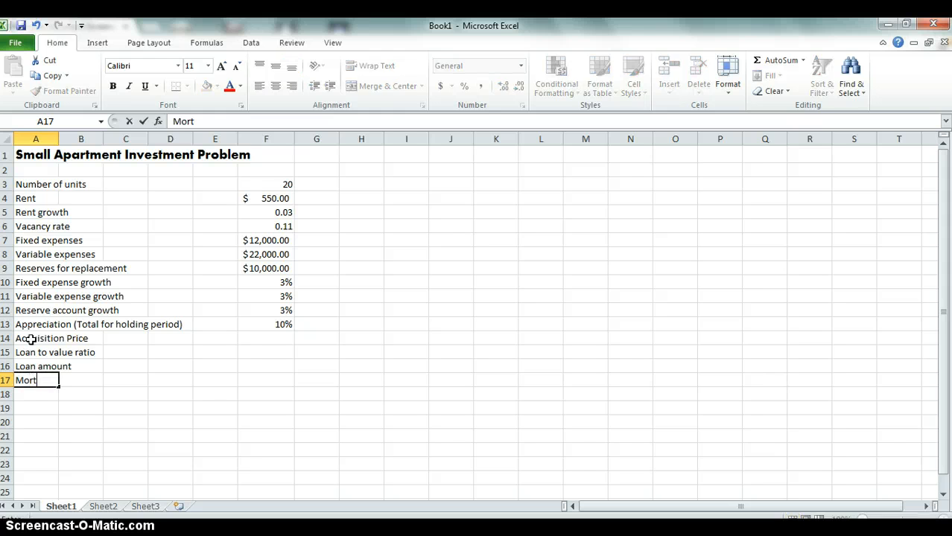
text(gage Inre)
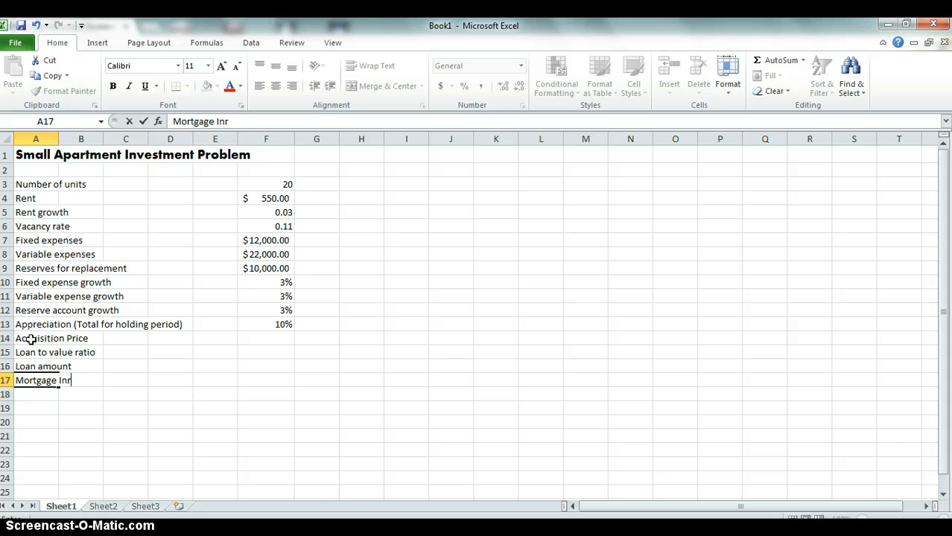
key(BackSpace)
key(BackSpace)
text(terest rate)
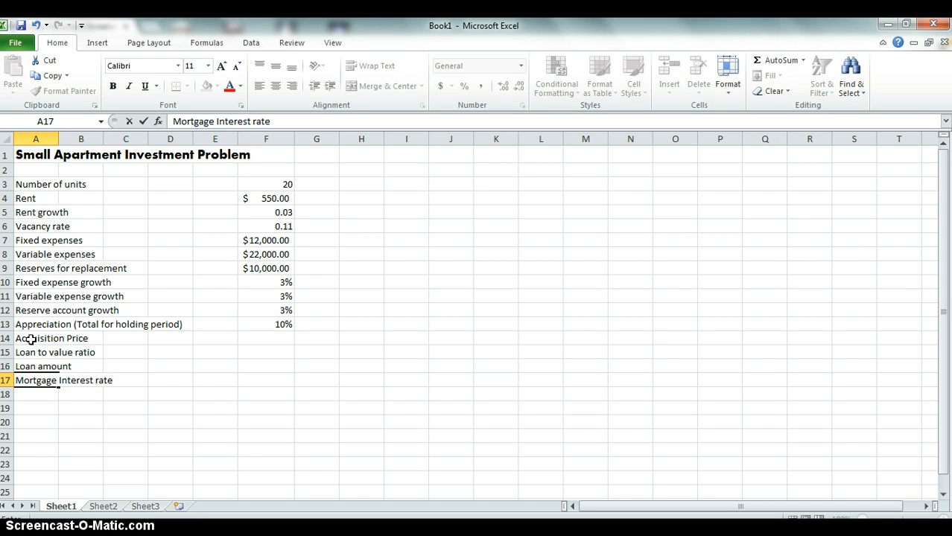
key(Return)
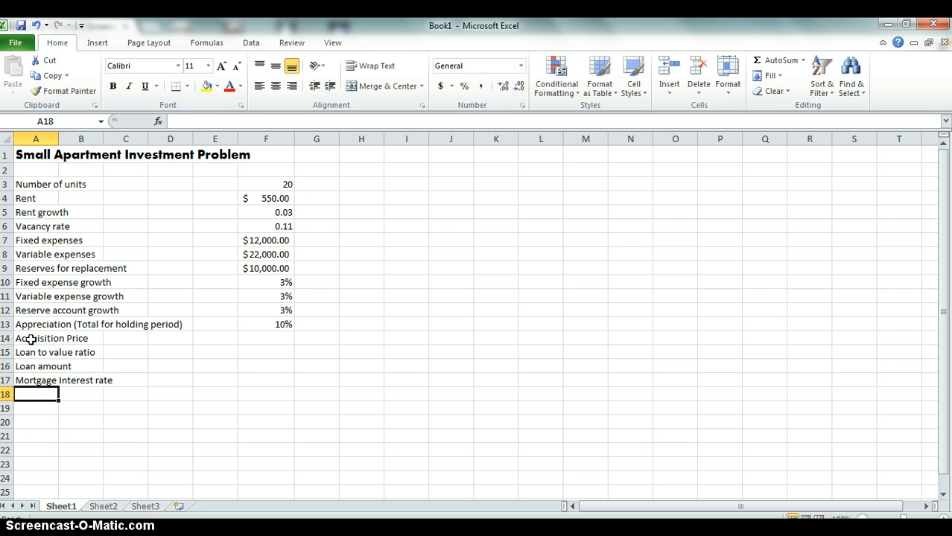
Add the labels "Loan payment-monthly", "Loan term" and "Depreciable base" in A18:A20
text(Loan )
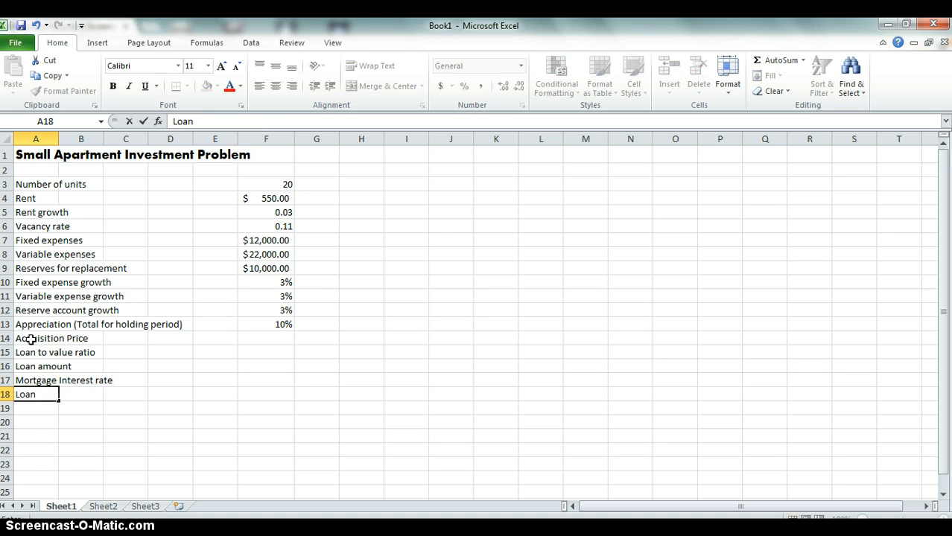
text(payment)
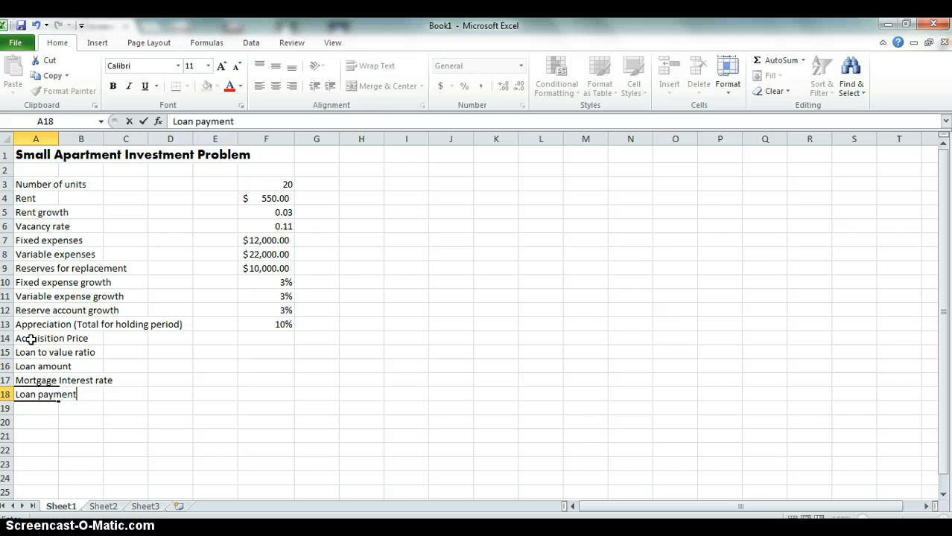
text(-monthly)
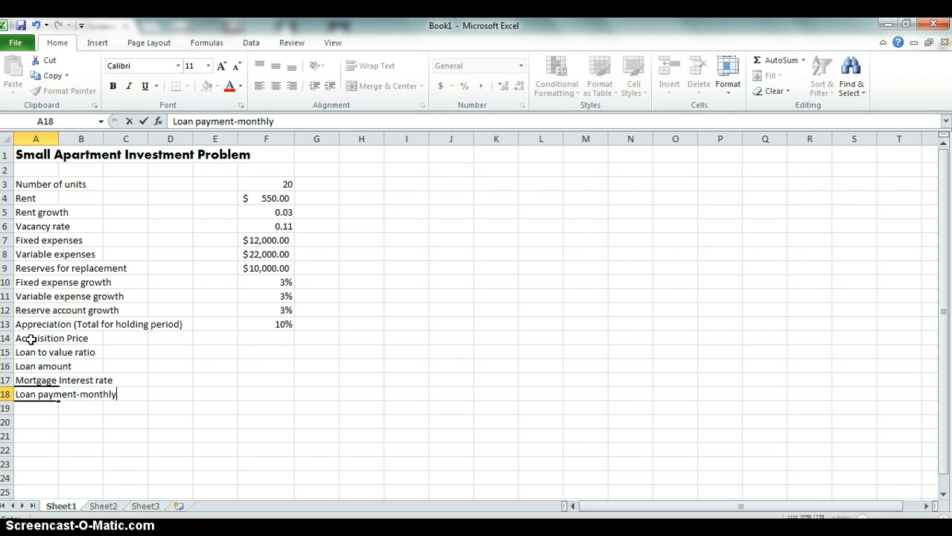
key(Return)
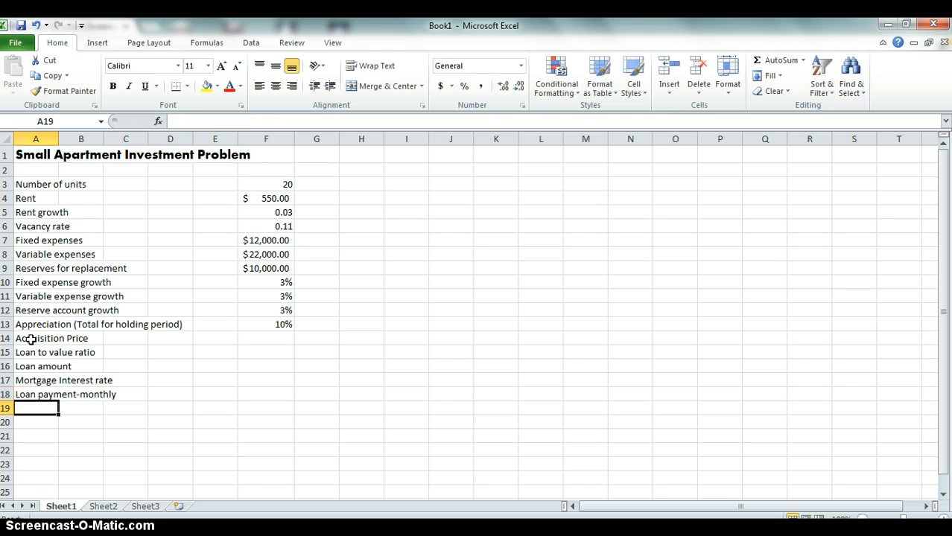
text(Loa)
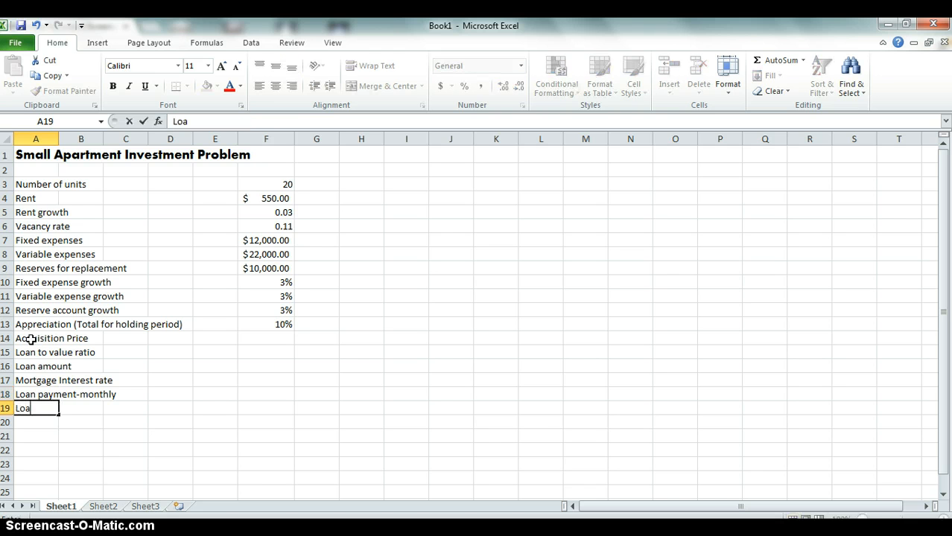
text(n term)
key(Return)
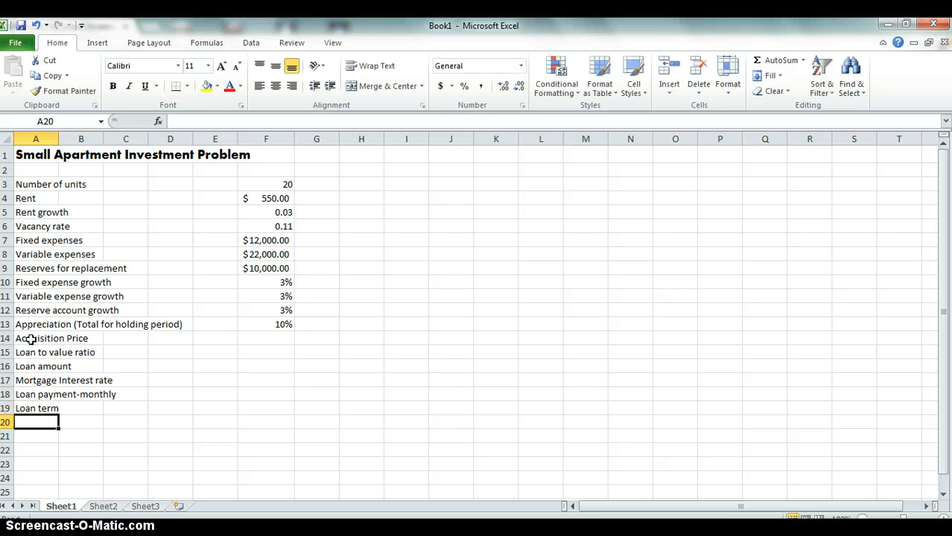
text(D)
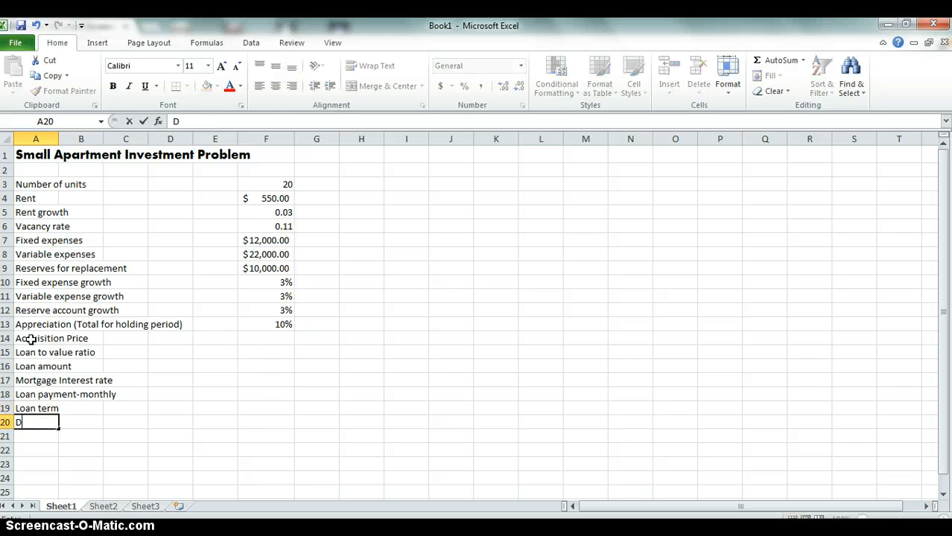
text(epreciable base)
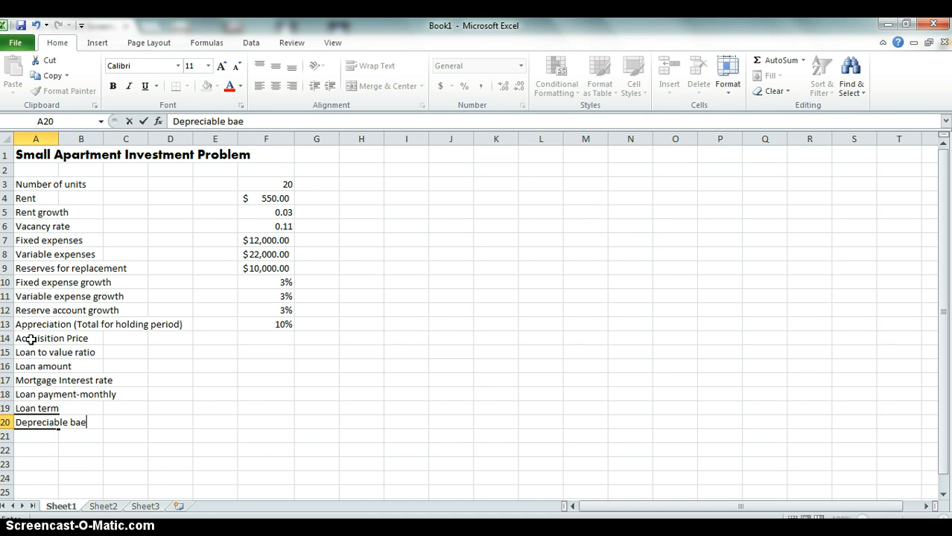
key(Right)
Apply the dollar Accounting number format to F14, F16, F18 and F20 together
key(Right)
key(Right)
key(Right)
key(Right)
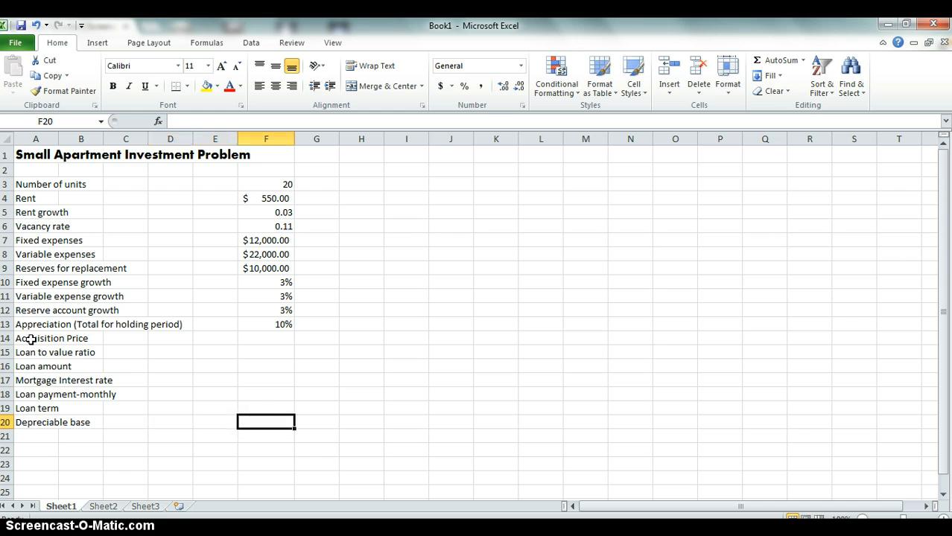
key(Up)
key(Up)
key(Up)
key(Up)
key(Up)
key(Up)
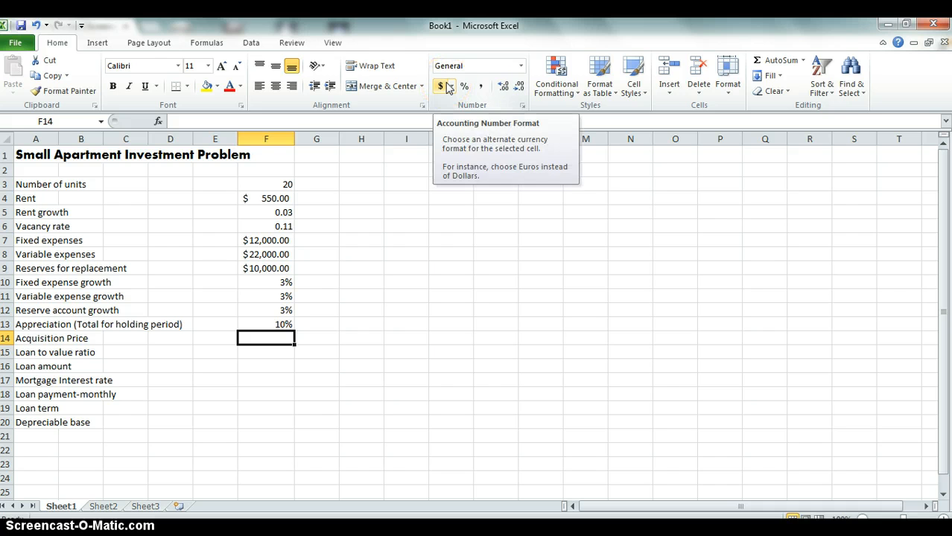
ctrl+click(252, 365)
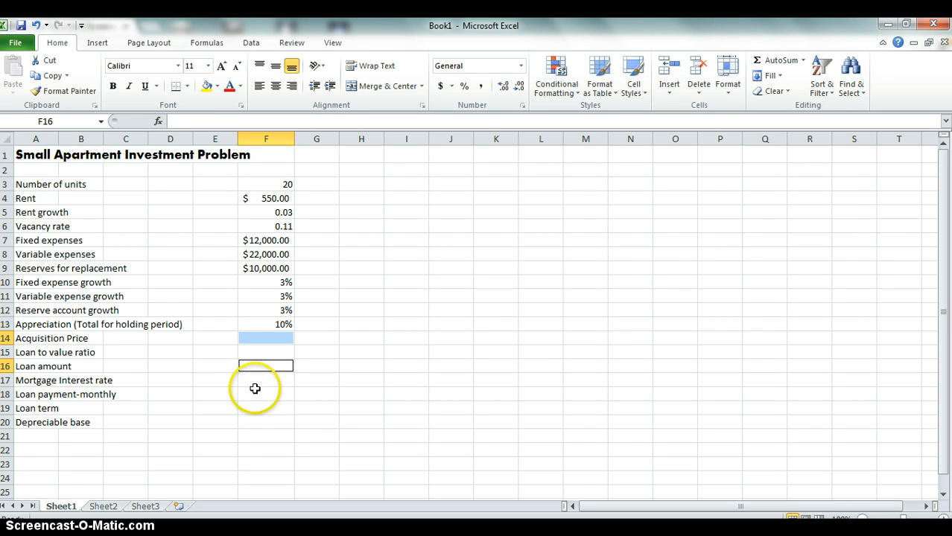
ctrl+click(256, 393)
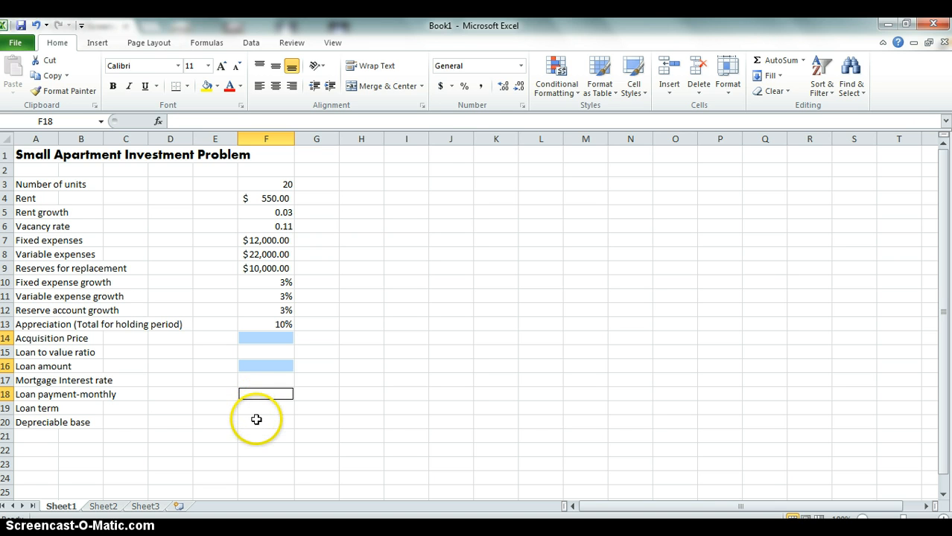
ctrl+click(256, 422)
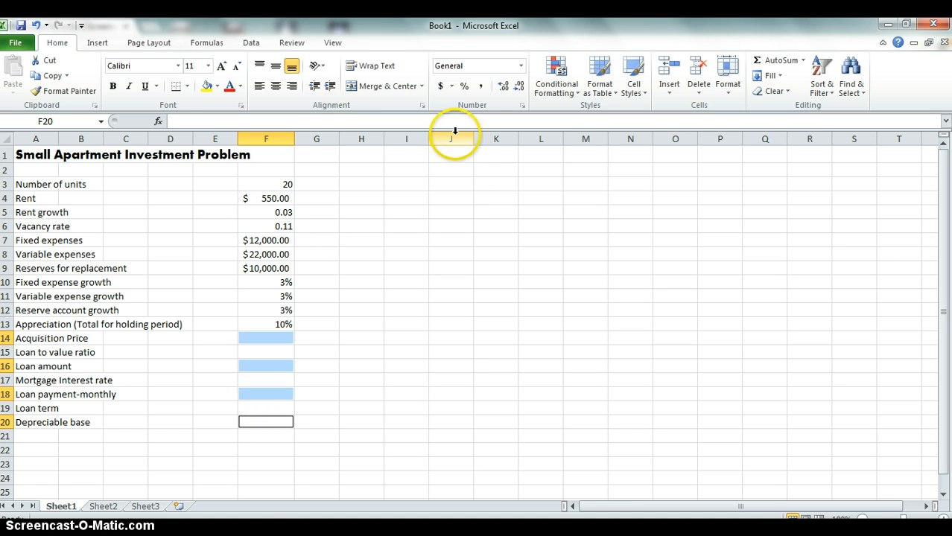
click(439, 88)
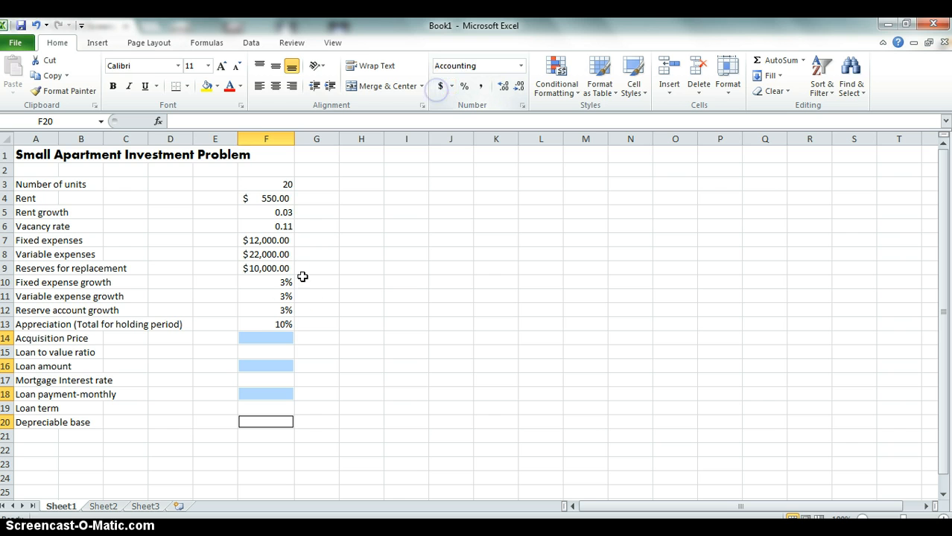
Enter the acquisition price 1200000 in F14 and the loan to value ratio 0.75 in F15
click(264, 339)
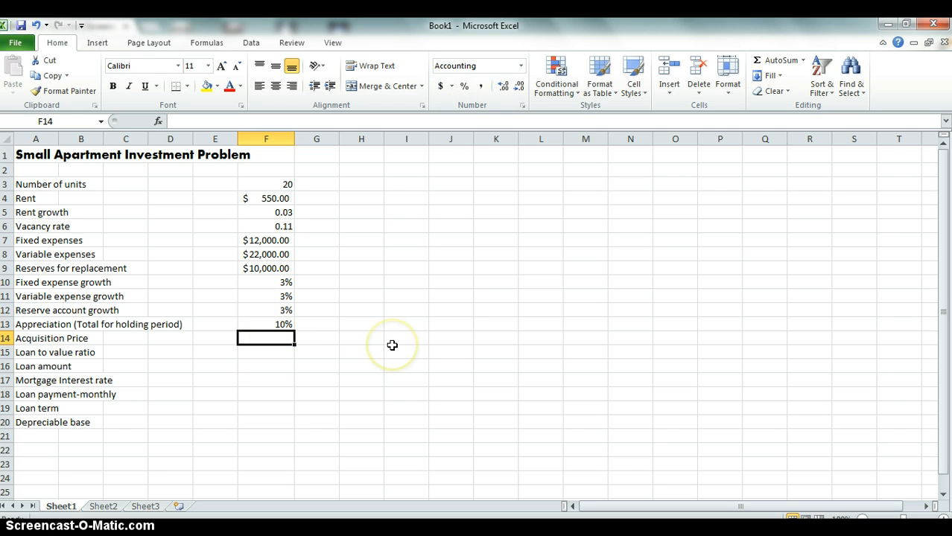
text(12000)
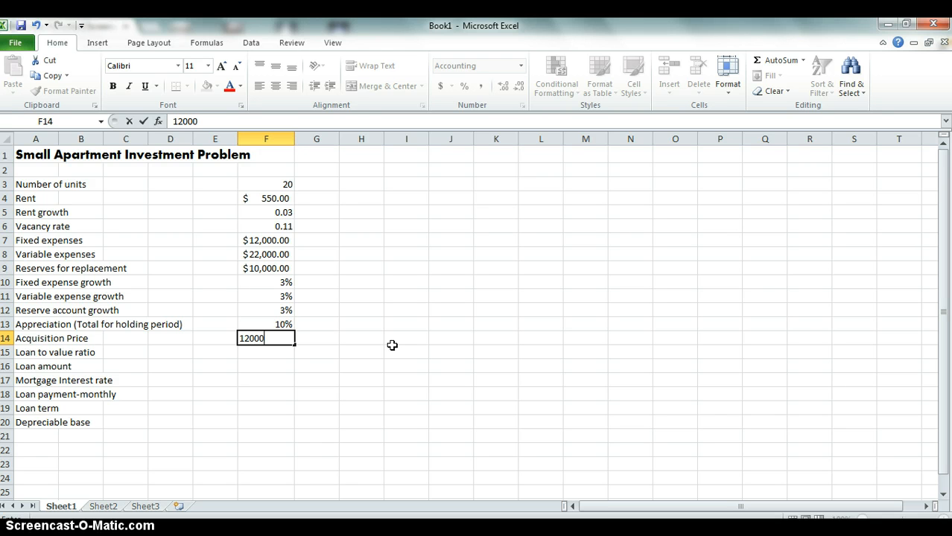
text(00)
key(Return)
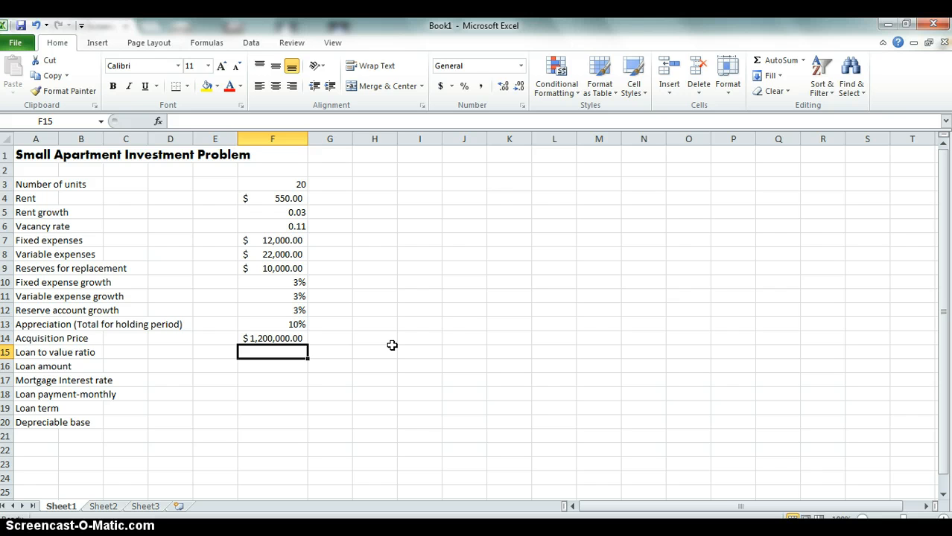
text(0.75)
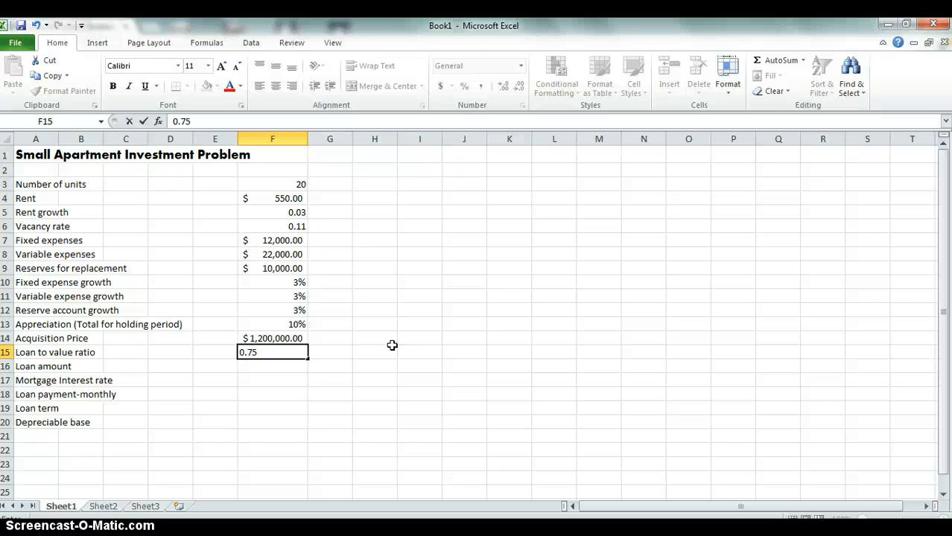
key(Return)
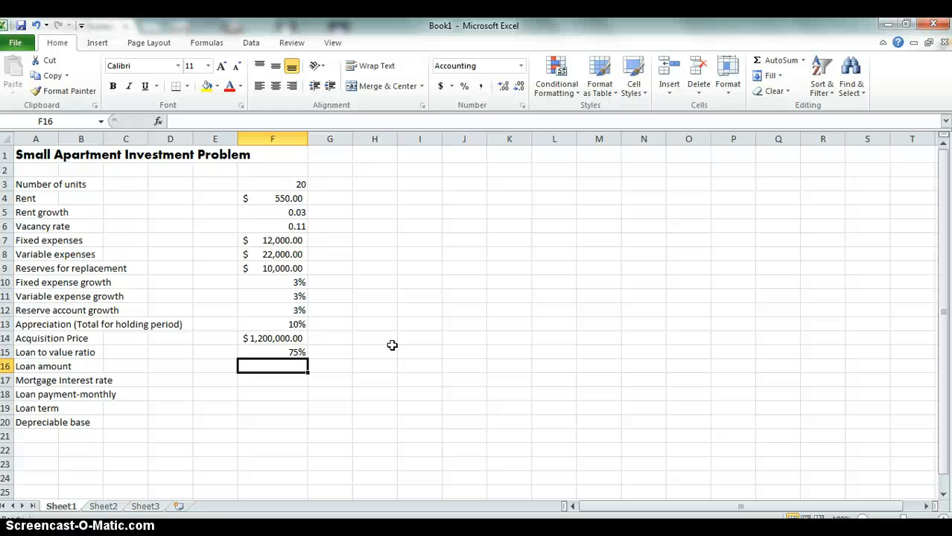
Calculate the loan amount in F16 with the formula =F14*F15
text(=)
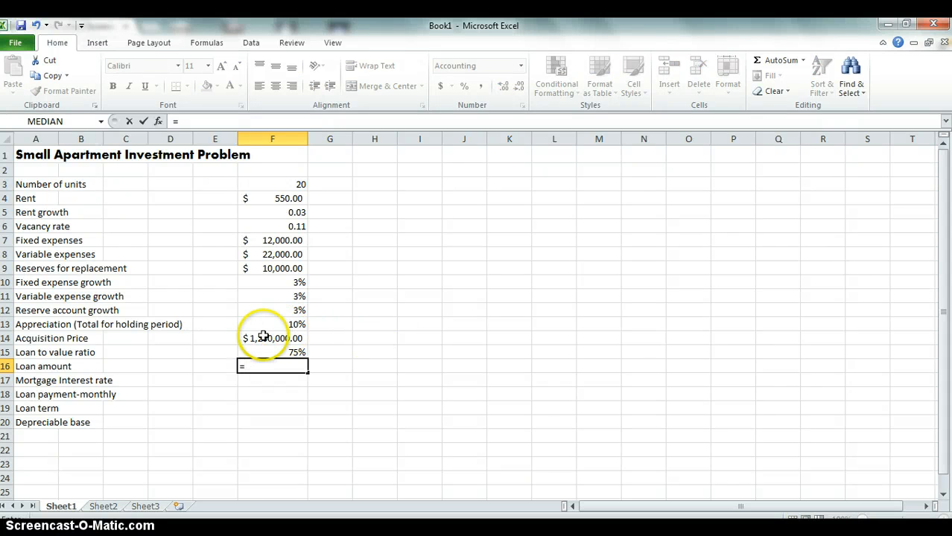
click(258, 339)
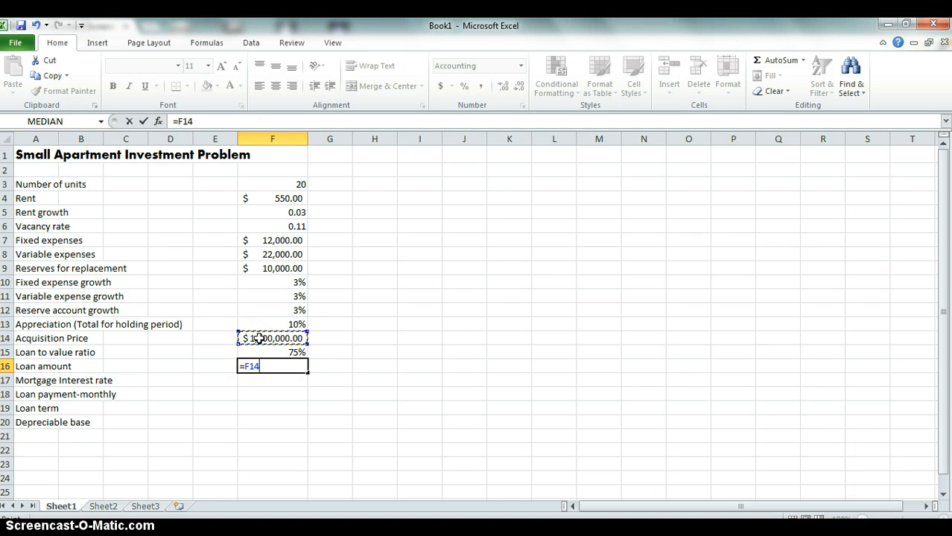
text(*)
click(270, 350)
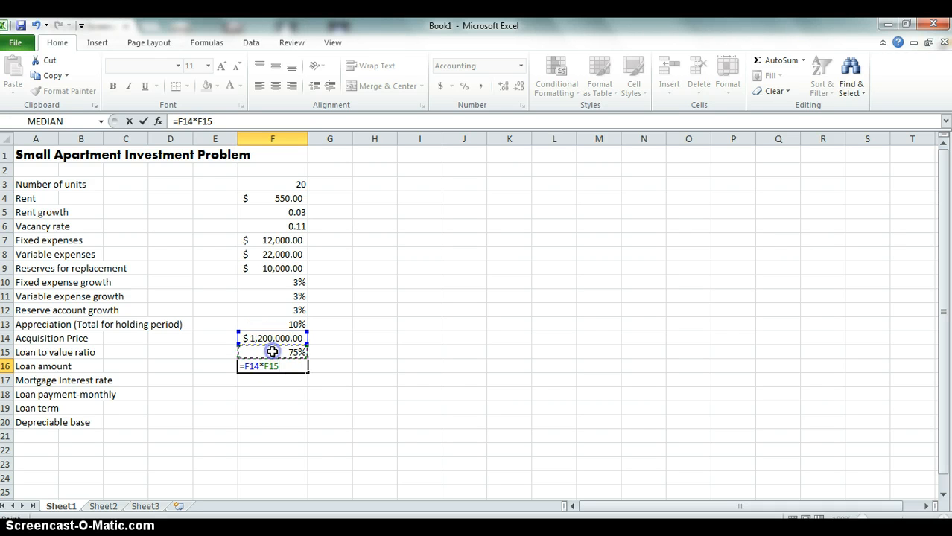
key(Return)
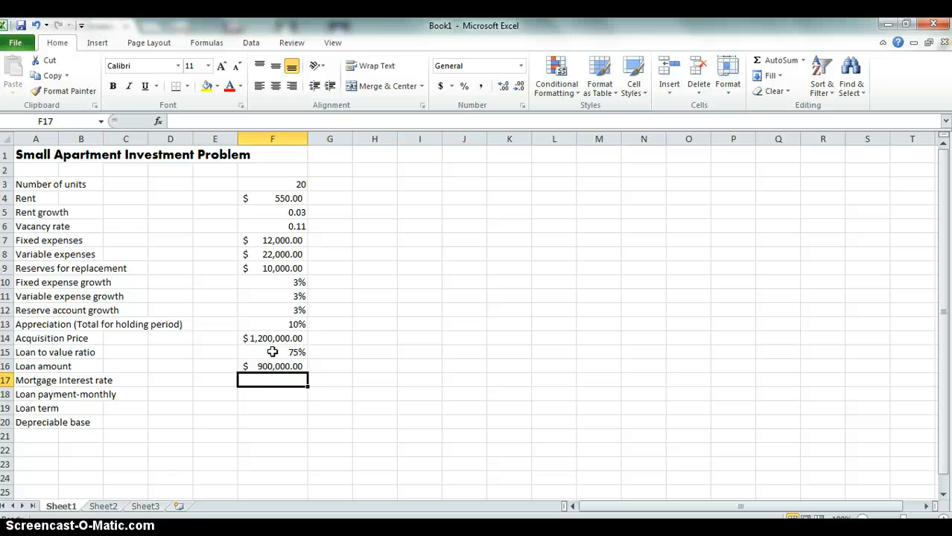
Enter the mortgage interest rate 0.055 in F17
text(5)
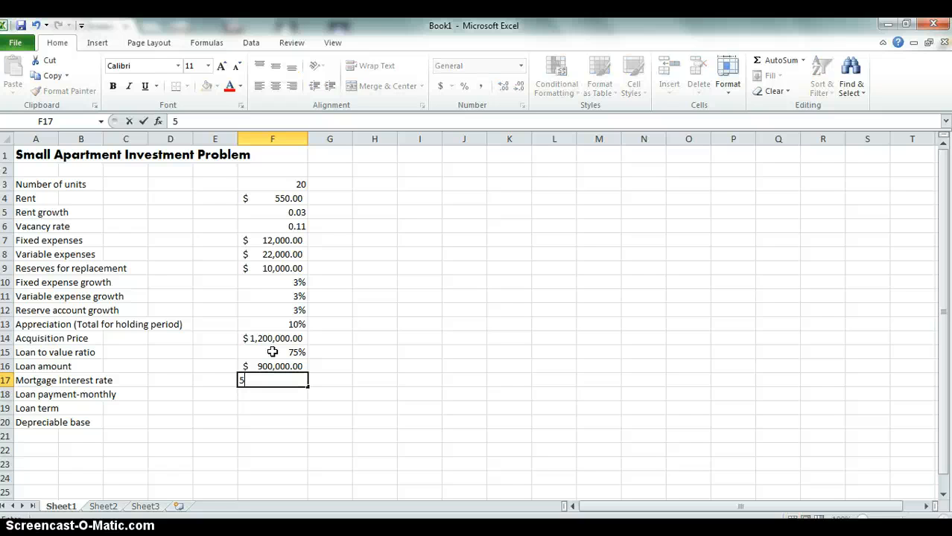
key(BackSpace)
text(0.055)
click(335, 394)
Show the mortgage interest rate in F17 with one decimal place and select F18
click(296, 382)
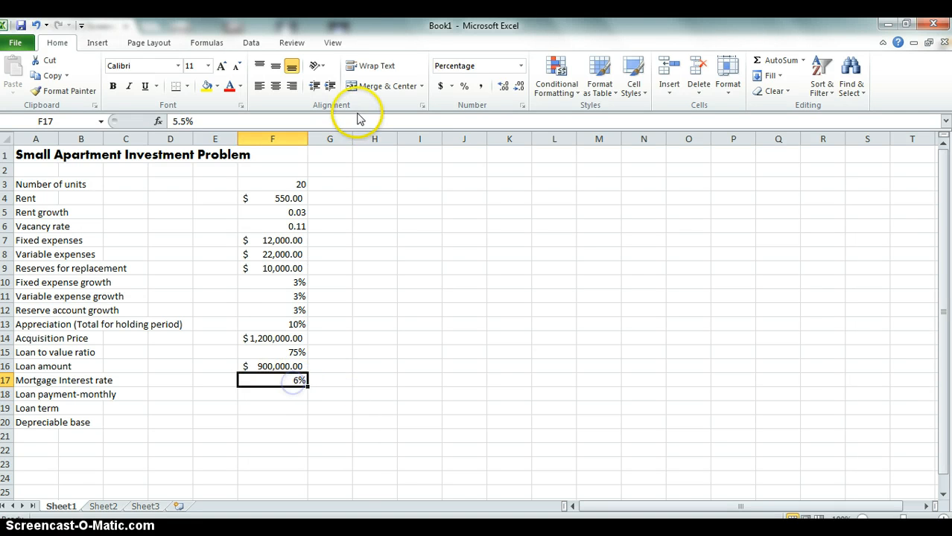
click(520, 86)
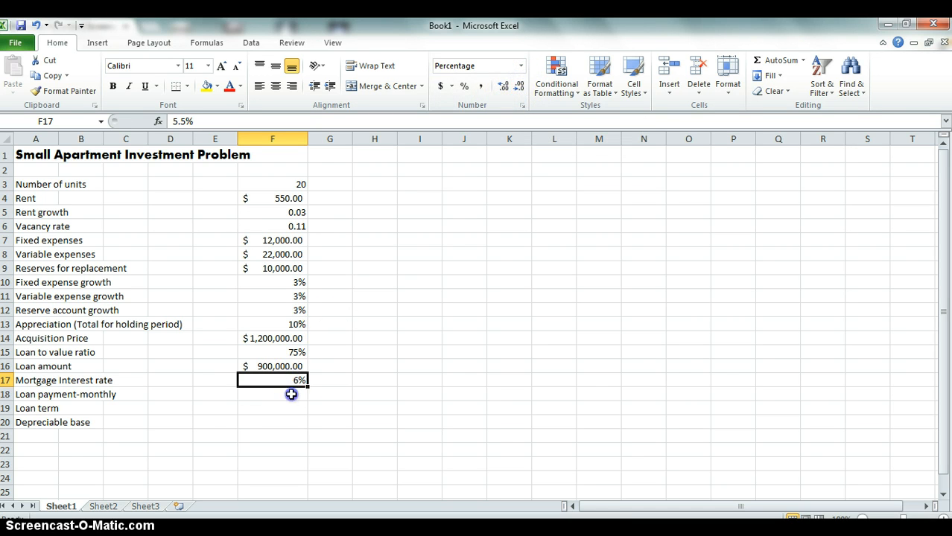
click(519, 87)
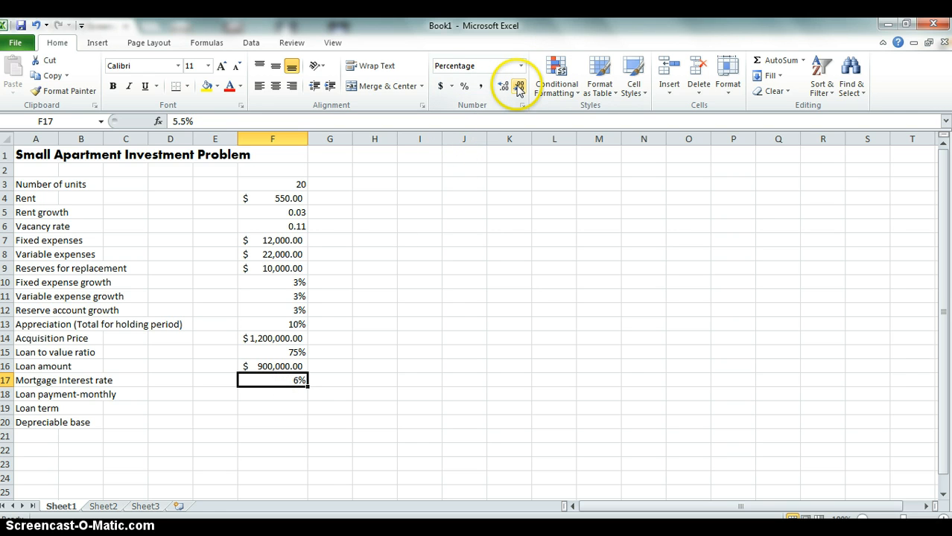
click(504, 87)
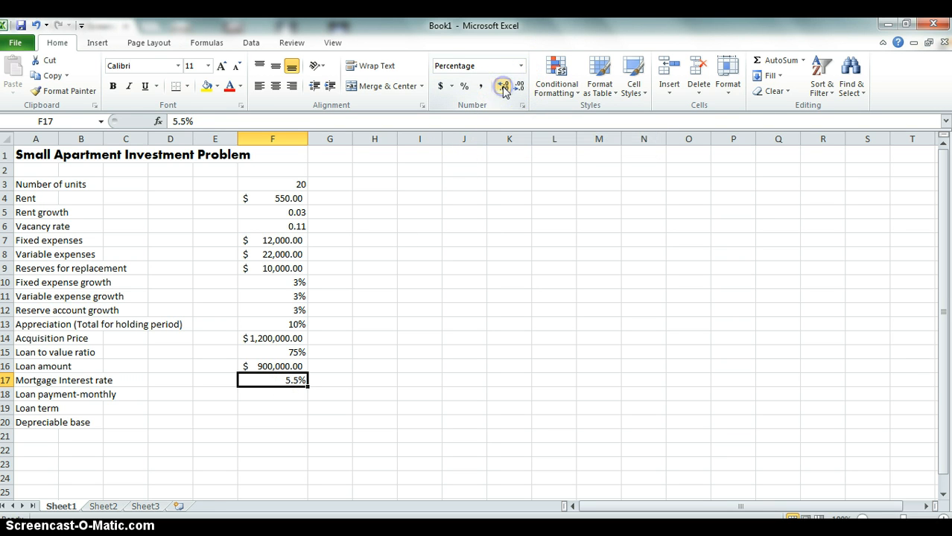
click(261, 395)
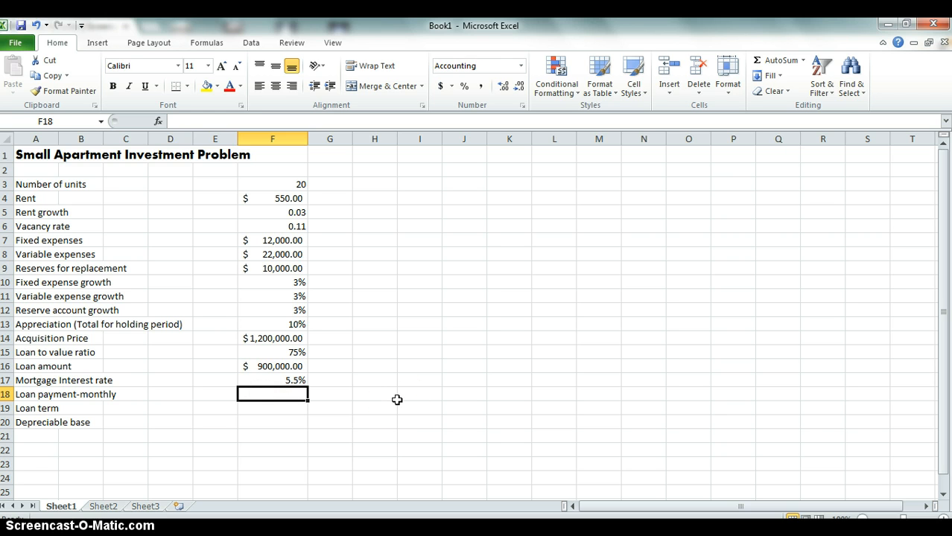
Calculate the monthly loan payment in F18 with =PMT(F17/12,F19*12,F16) and enter the loan term 30 in F19
text(=)
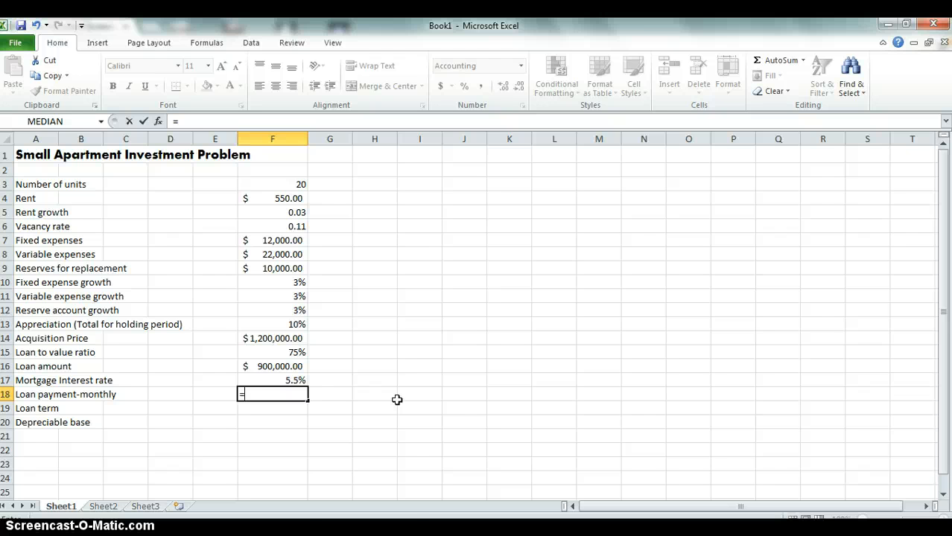
text(pmt)
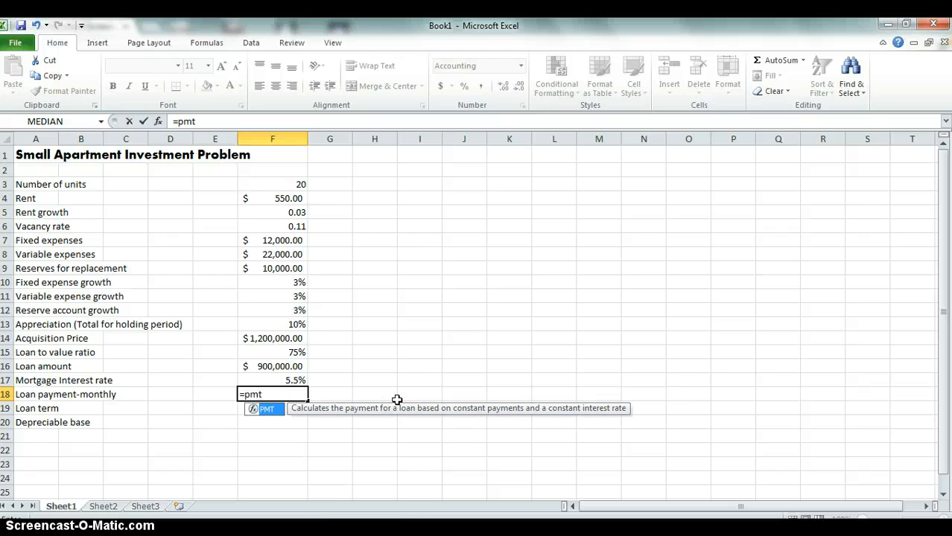
text(()
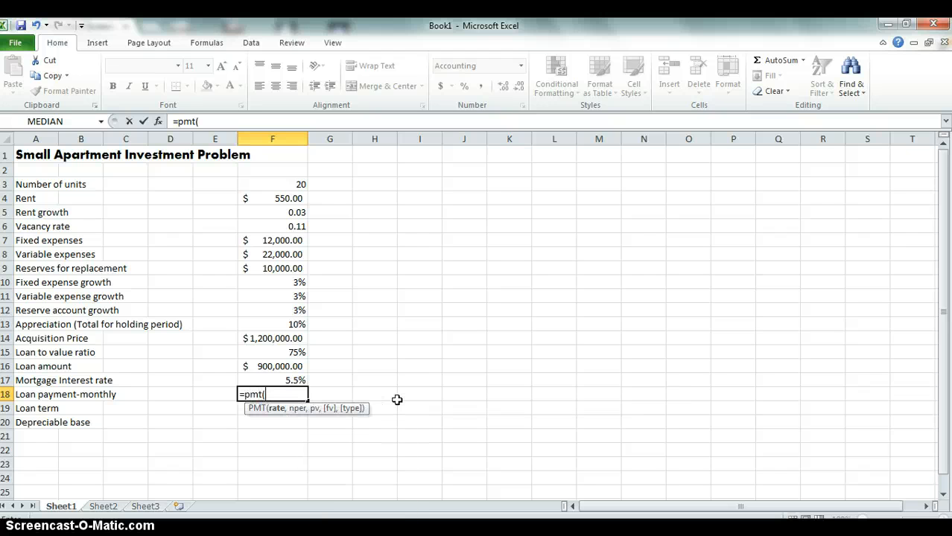
click(263, 380)
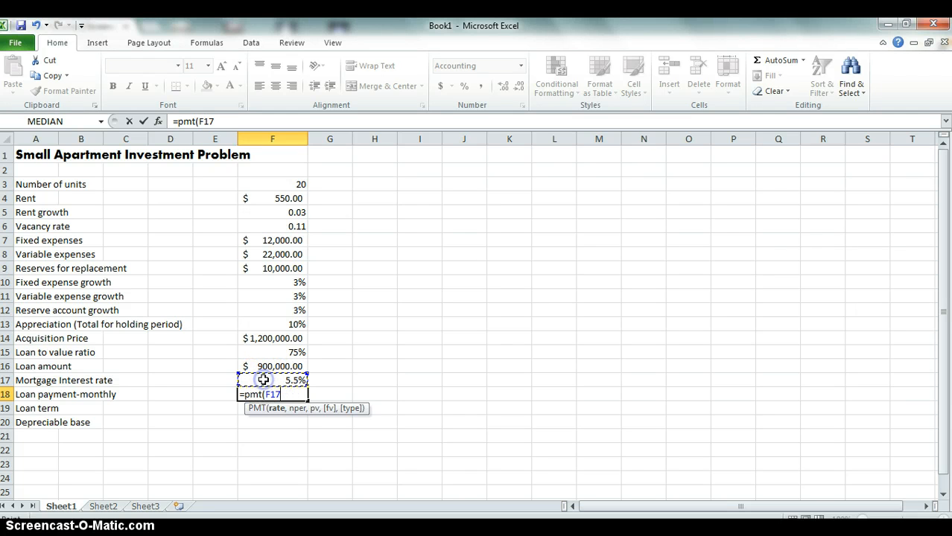
text(/12,)
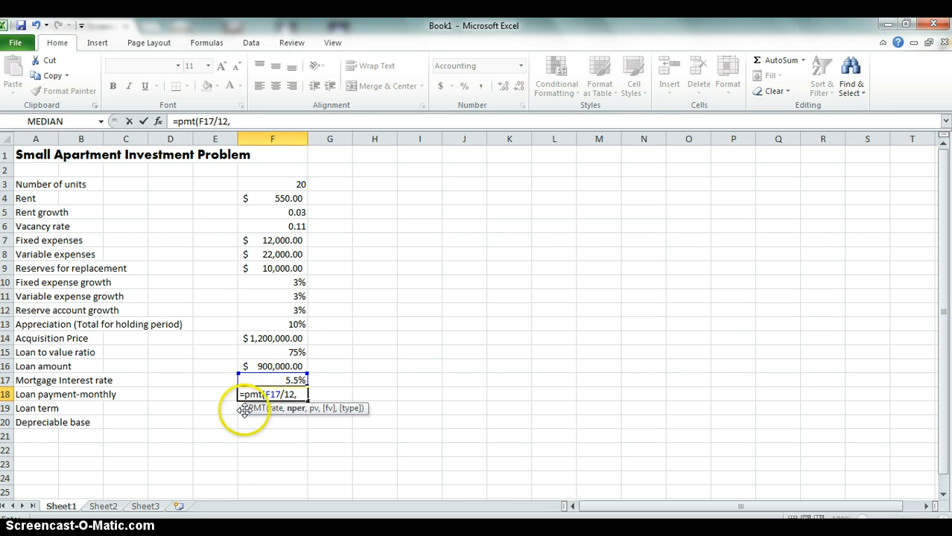
click(240, 409)
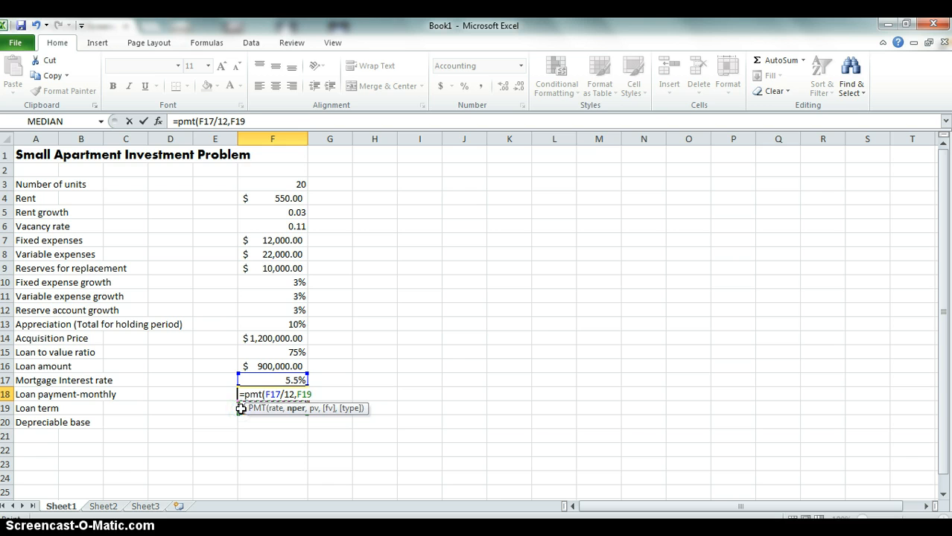
text(*12,)
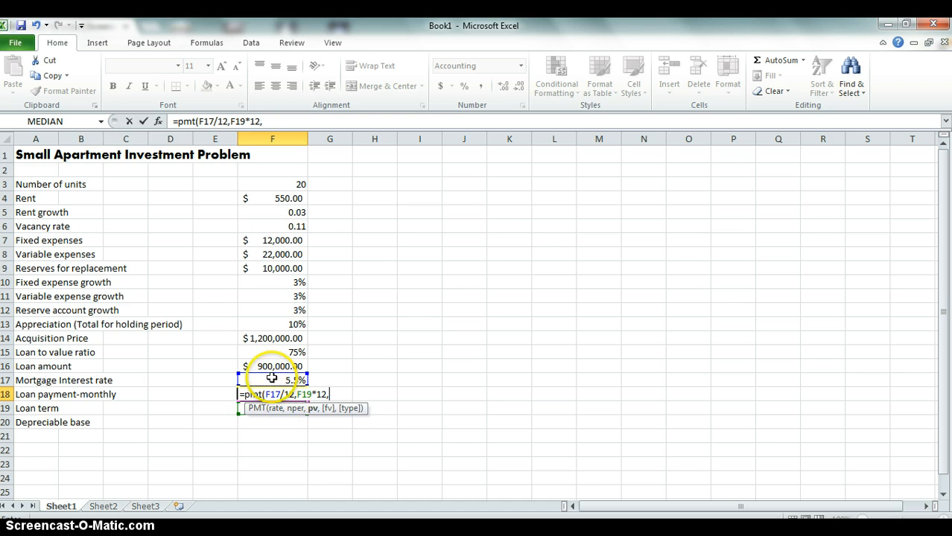
click(270, 367)
text())
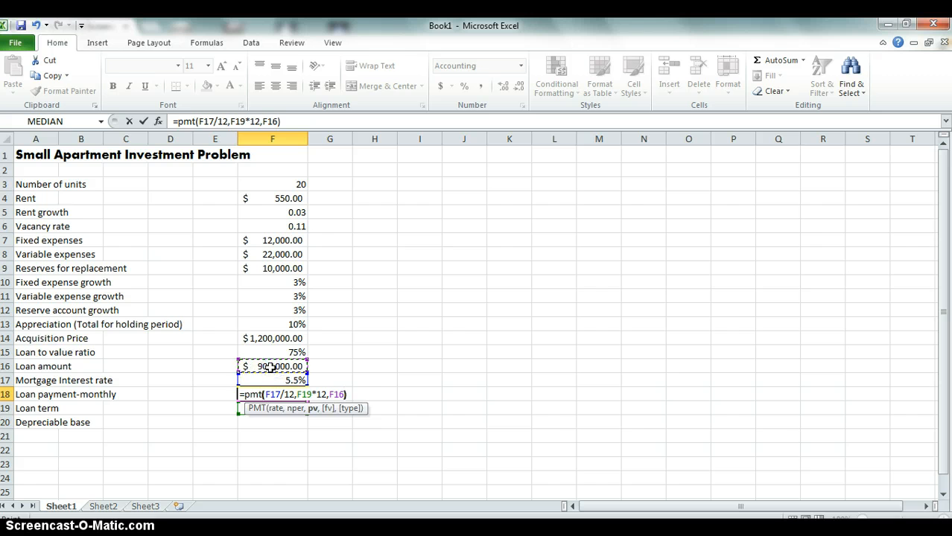
key(Return)
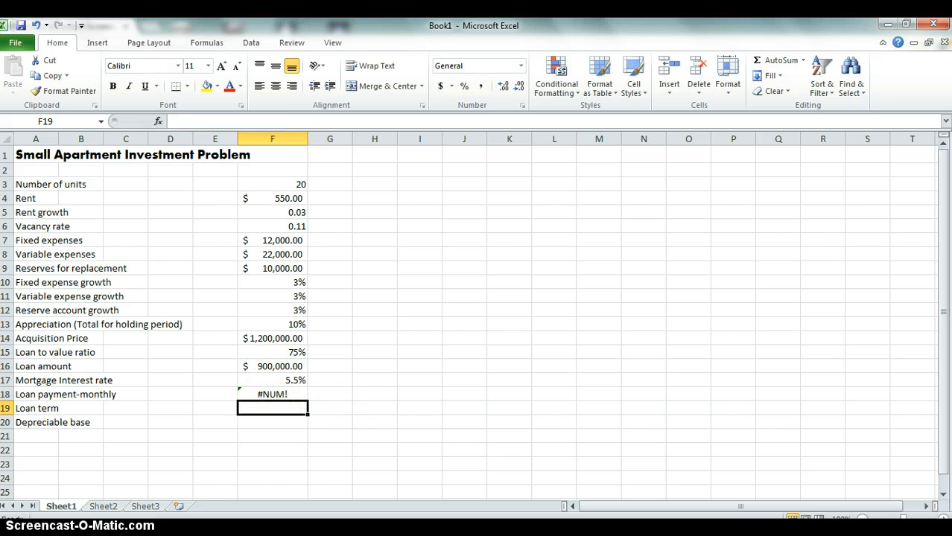
text(30)
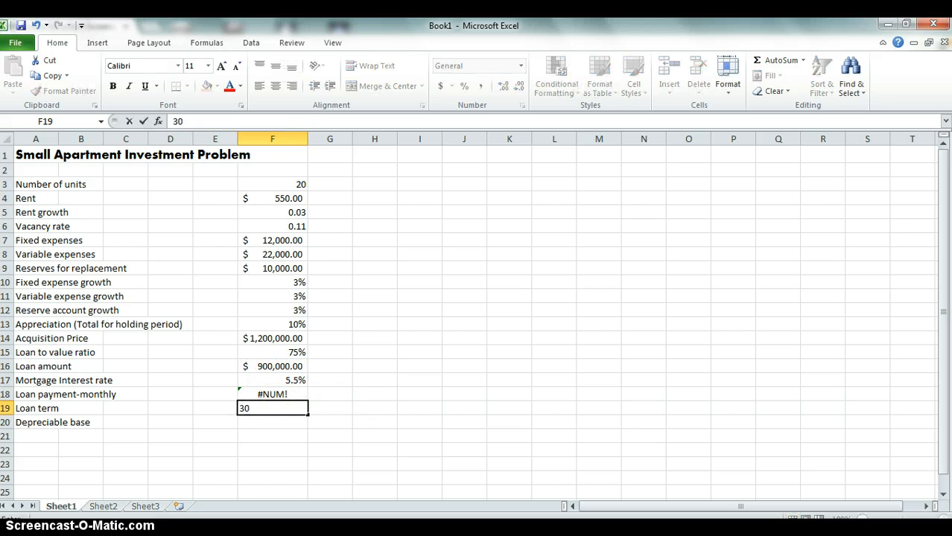
key(Return)
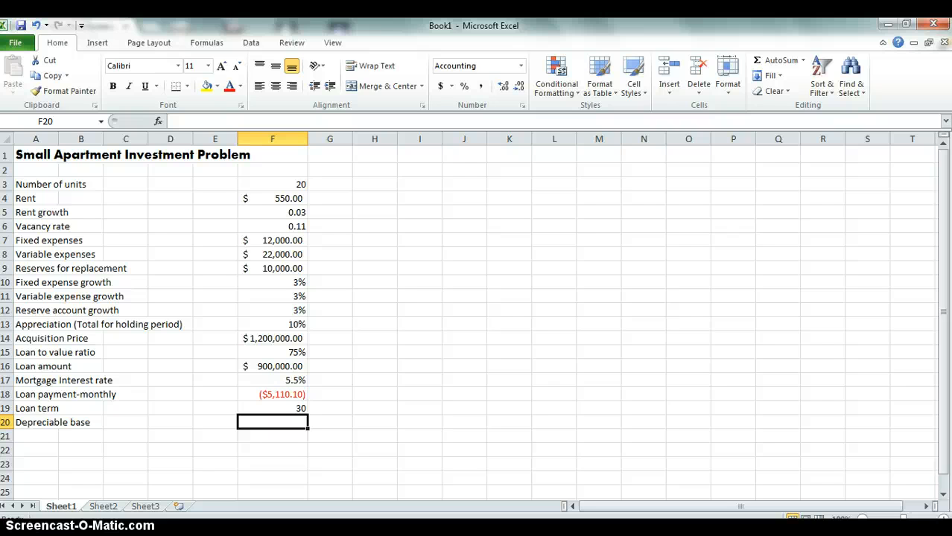
Enter the depreciable share 0.85 in E20, beside the depreciable base value cell
key(Left)
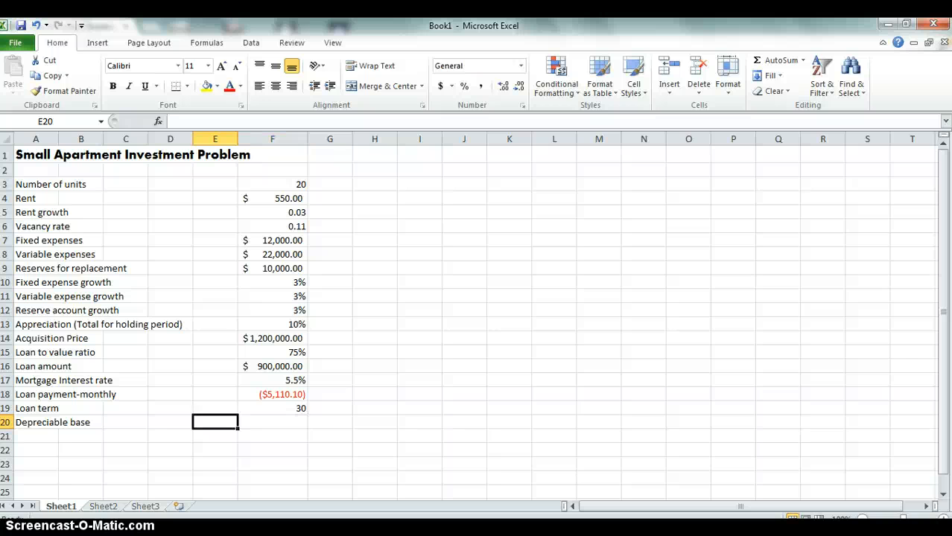
text(8)
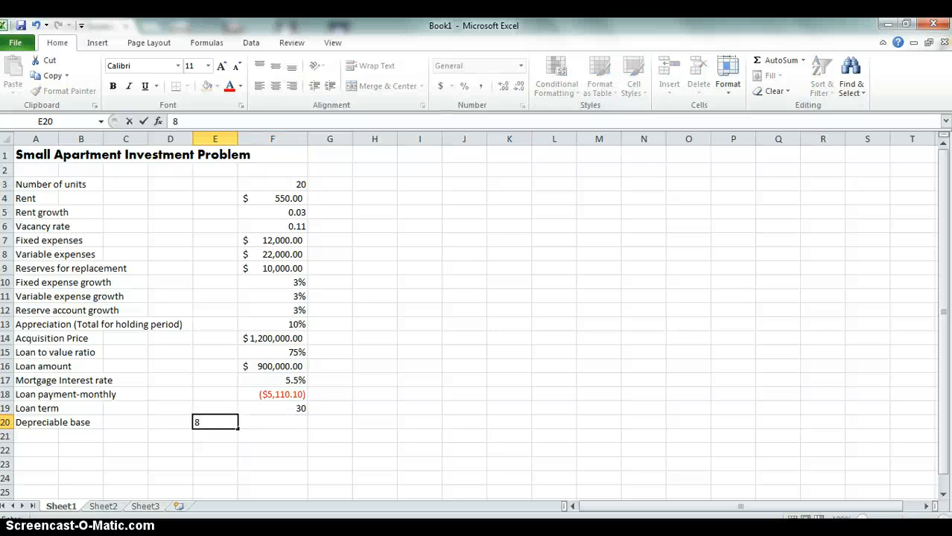
key(BackSpace)
text(0.85)
key(Right)
Calculate the depreciable base in F20 with the formula =F14*E20
text(=)
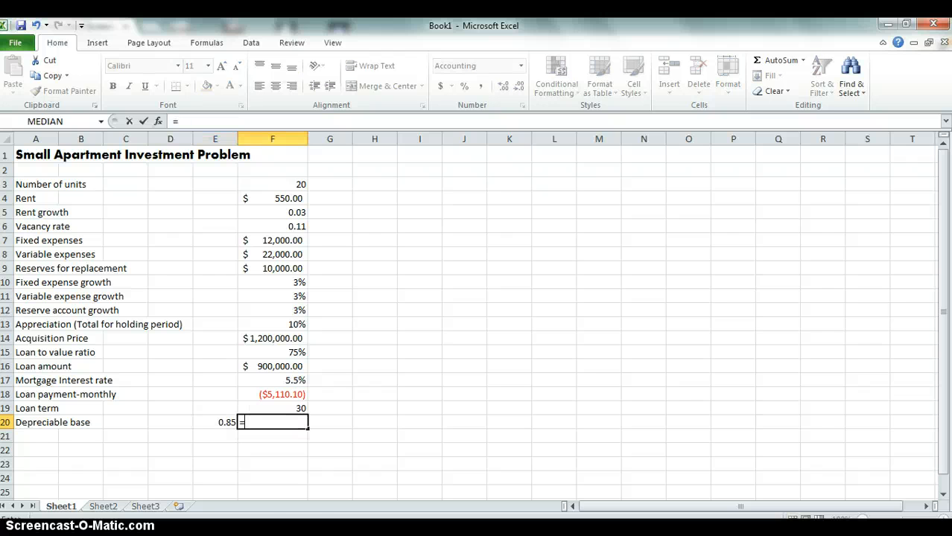
mouse_move(231, 531)
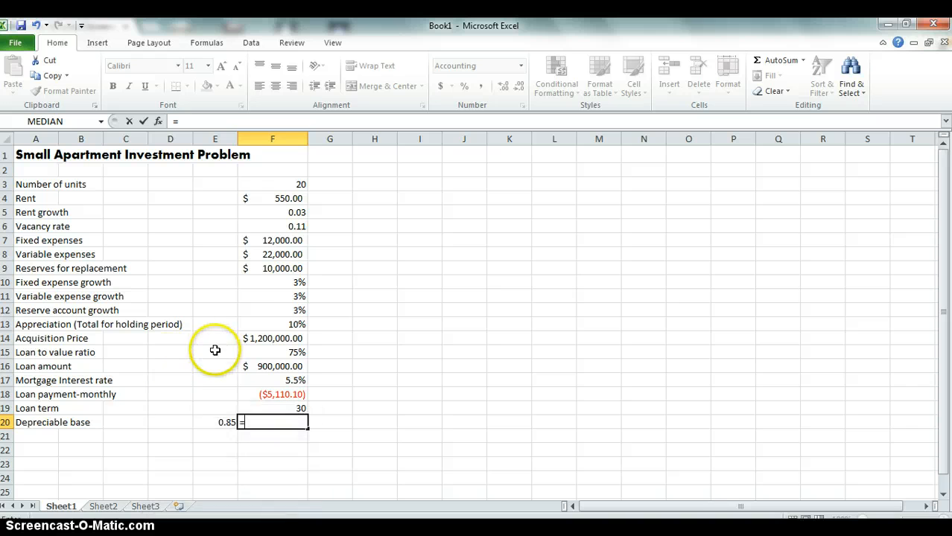
click(275, 339)
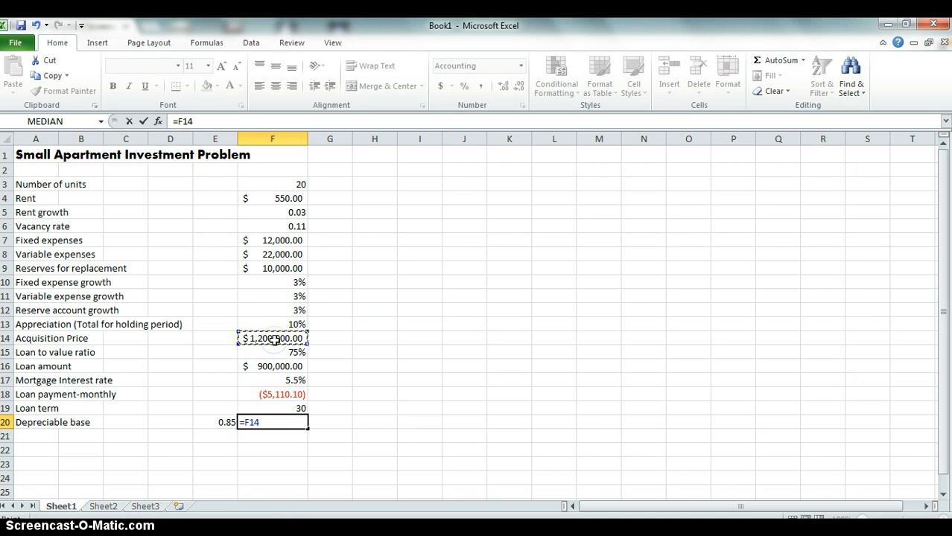
text(*)
click(225, 422)
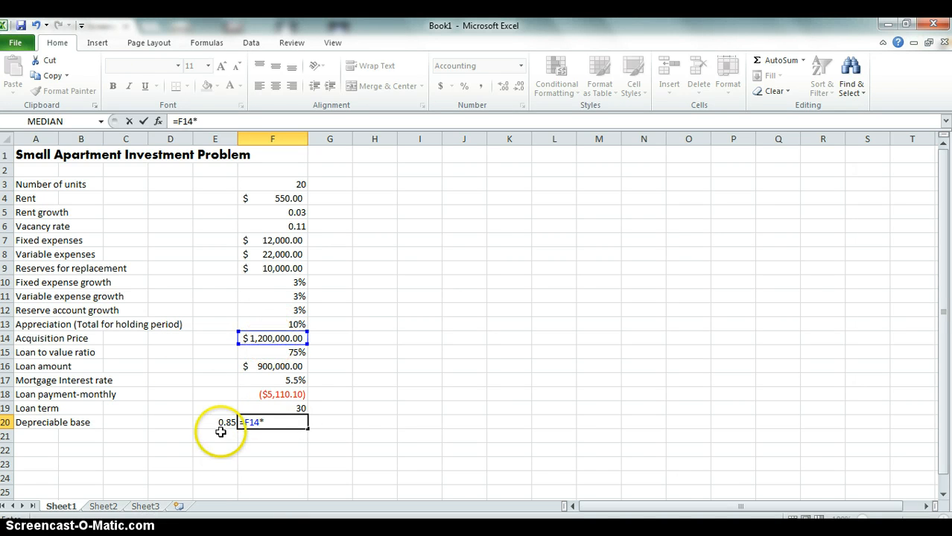
key(Return)
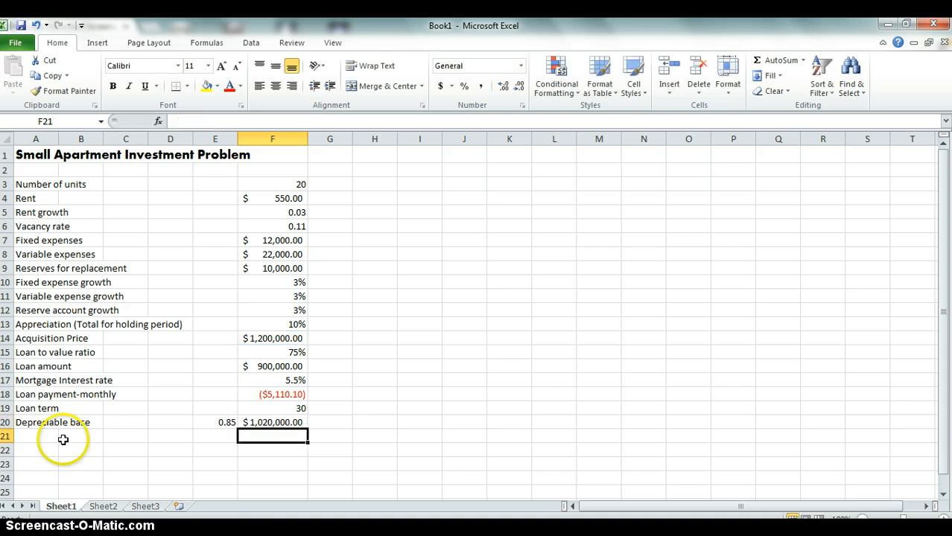
Add the label "Cost of recovery period" in A21
click(41, 437)
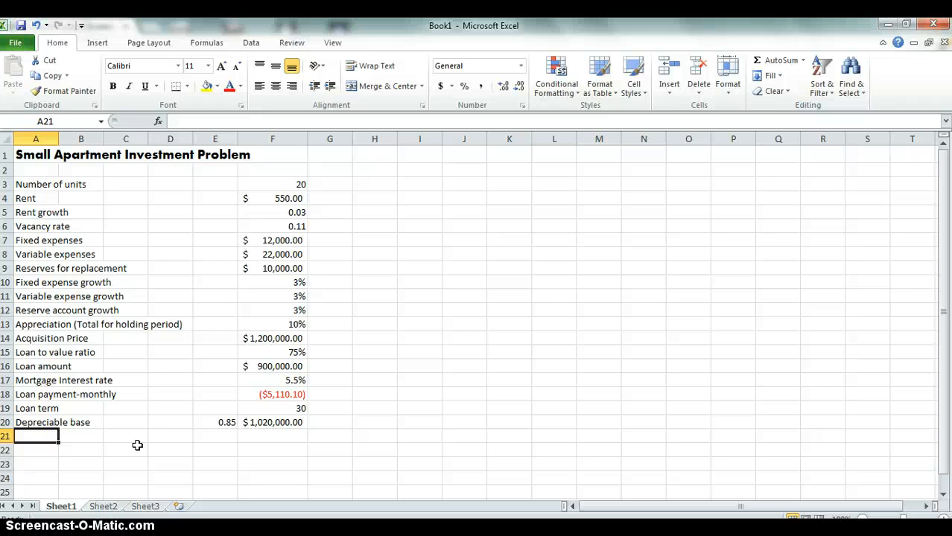
text(Cost ofr)
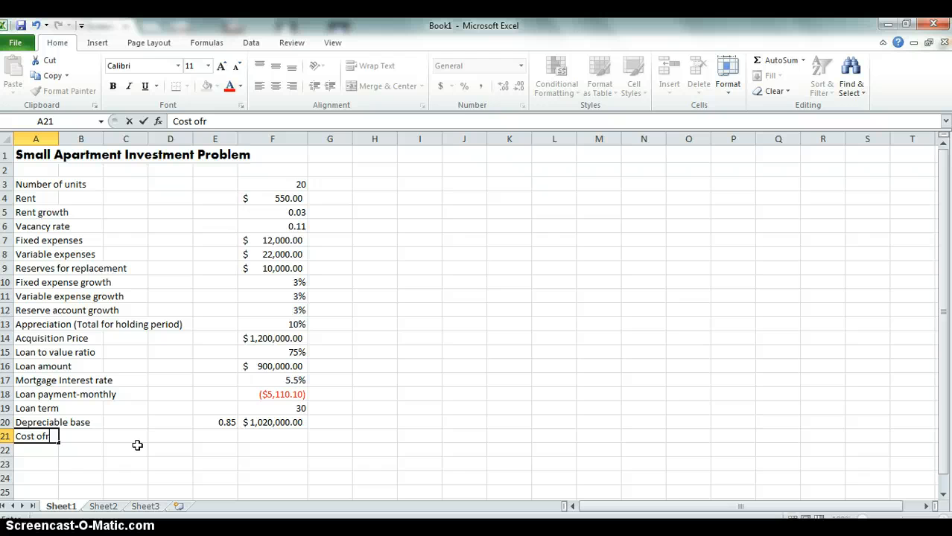
key(BackSpace)
text(recovery perios)
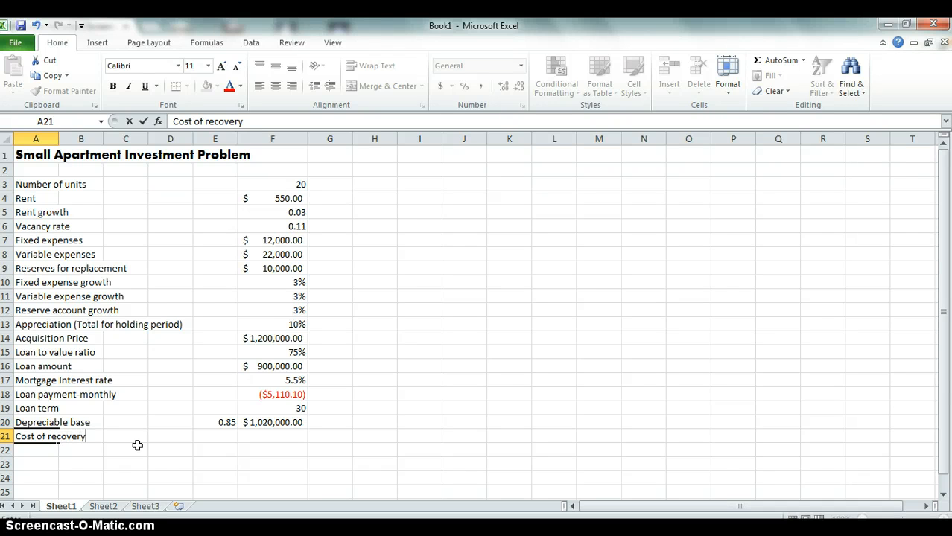
key(BackSpace)
text(d)
Enter the recovery period value 27.5 in F21
key(Right)
key(Right)
key(Right)
key(Right)
key(Right)
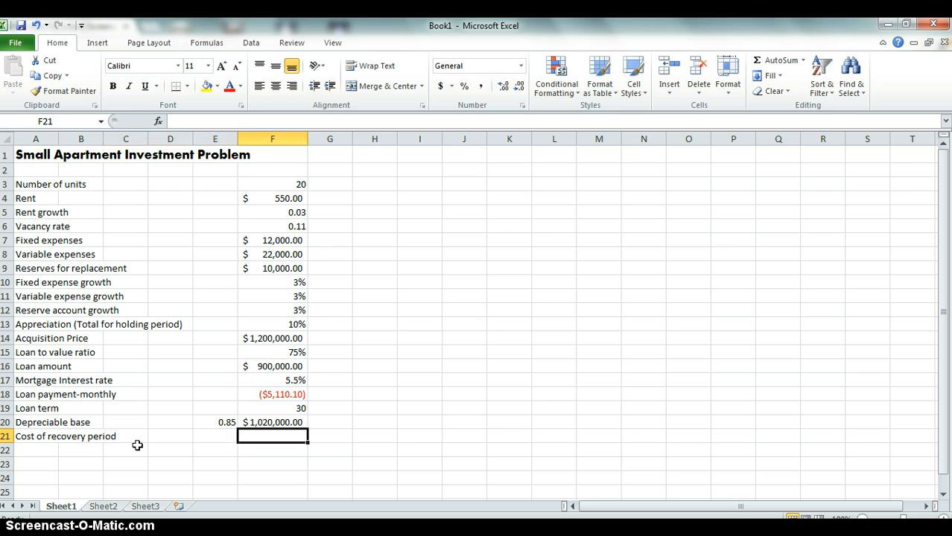
text(27.5)
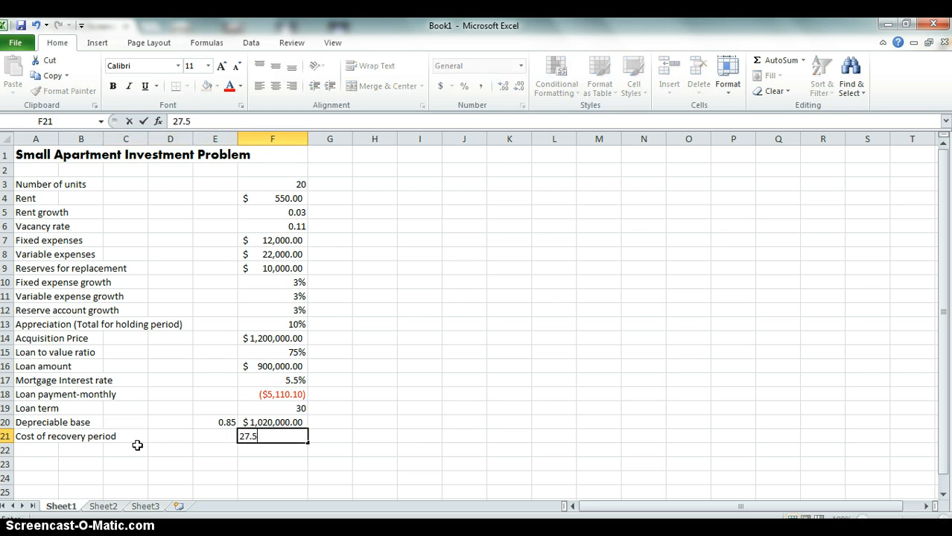
key(Return)
Add the label "Cost of improvements (at time of purchase)" in A22
key(Left)
key(Left)
key(Left)
key(Left)
key(Left)
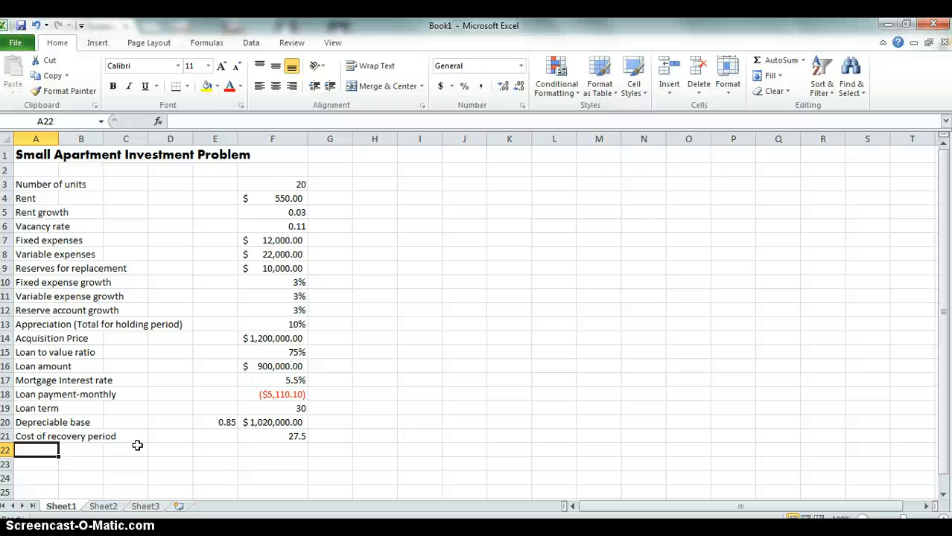
text(Cost of )
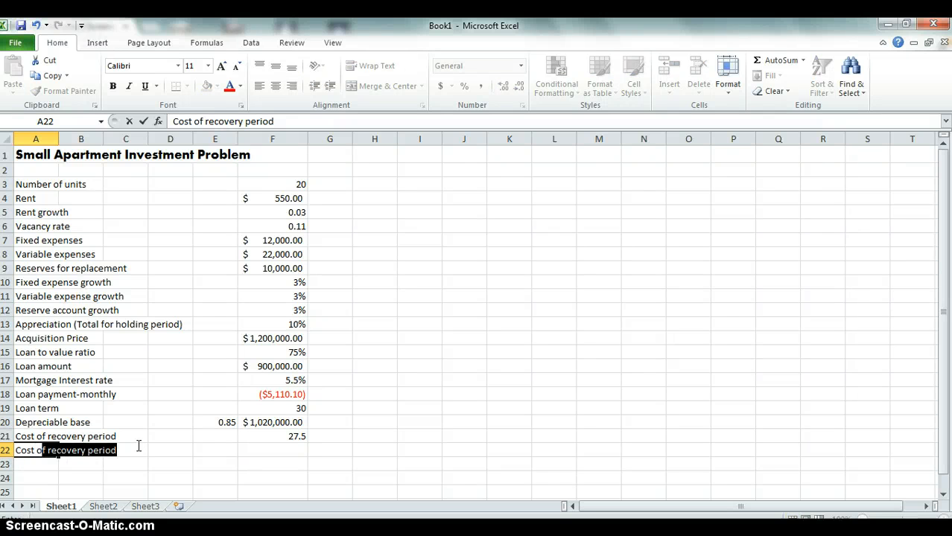
text(impro)
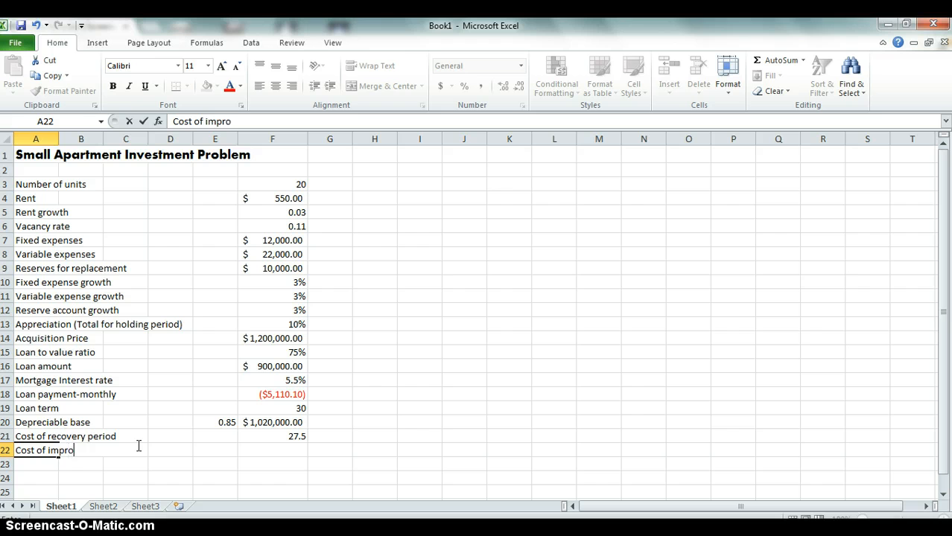
text(vements (att)
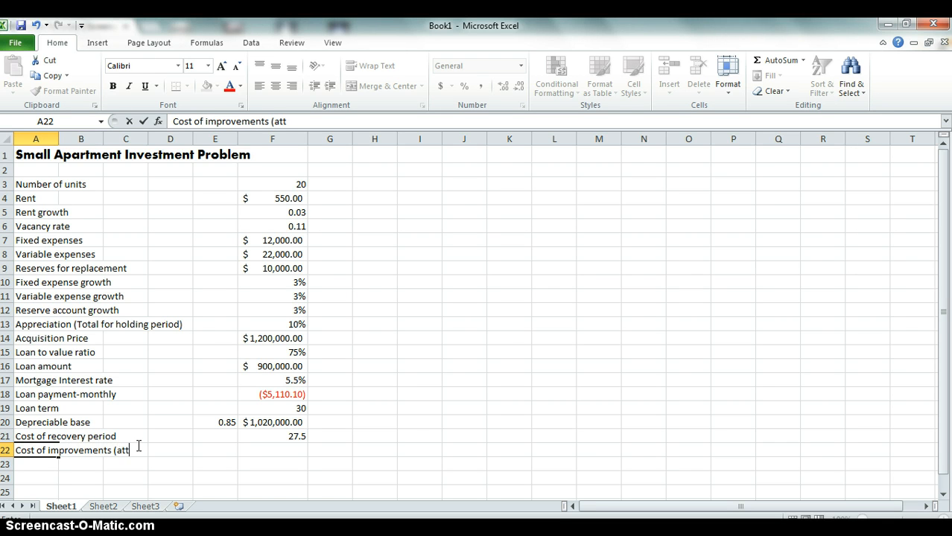
key(BackSpace)
text(time of purc)
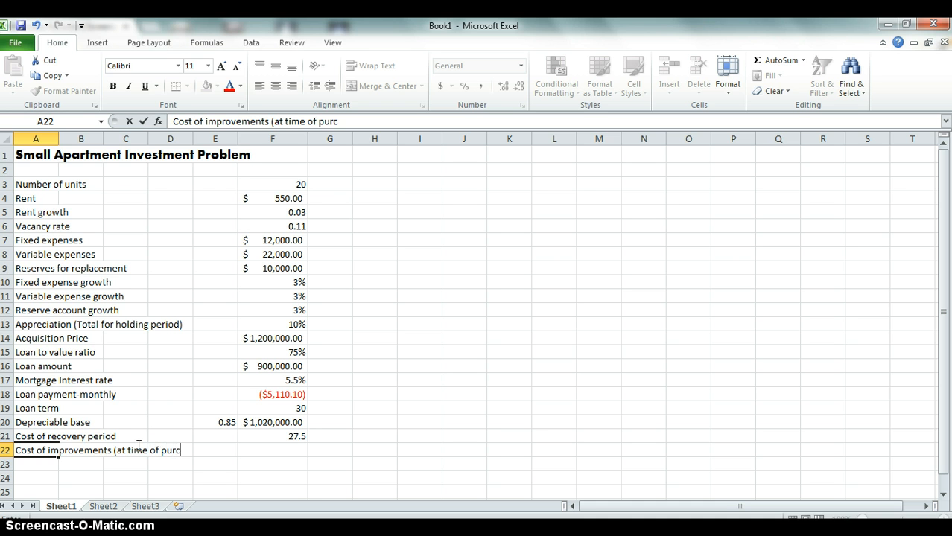
text(hase))
Enter the improvement cost 25000 in F22 and give it the dollar Accounting format
key(Right)
key(Right)
key(Right)
key(Right)
key(Right)
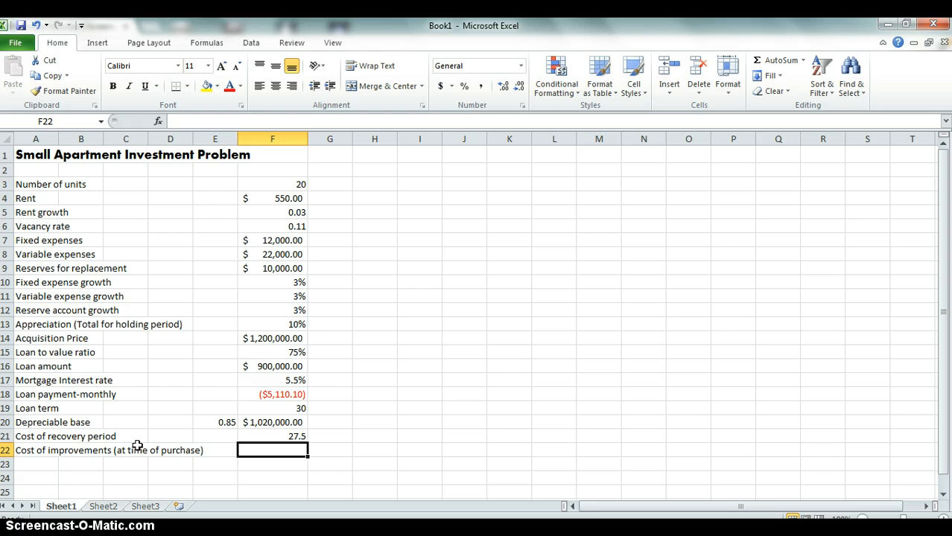
text(25000)
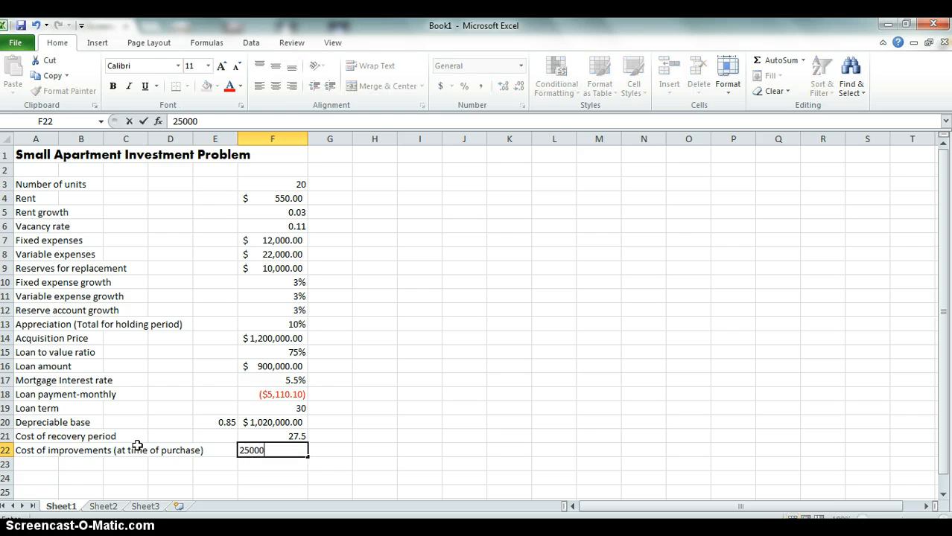
key(Return)
key(Up)
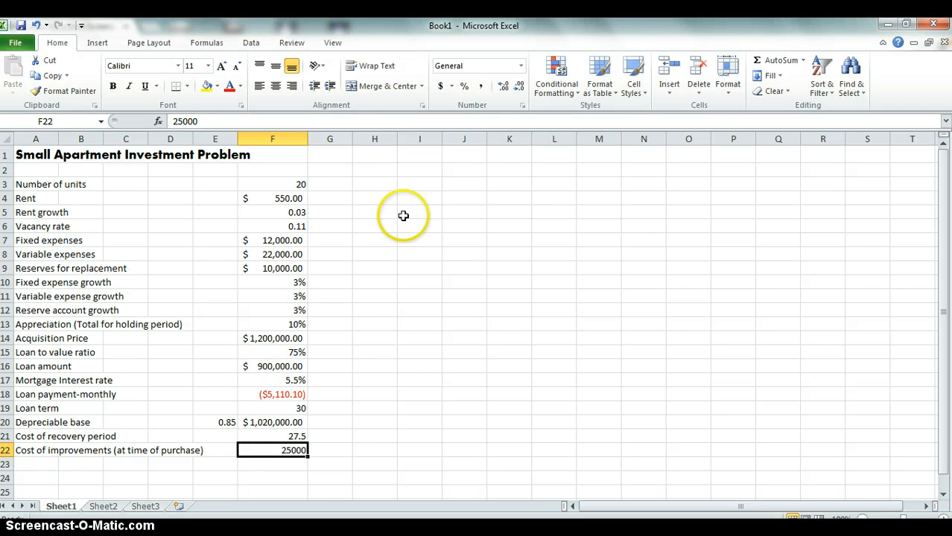
click(440, 85)
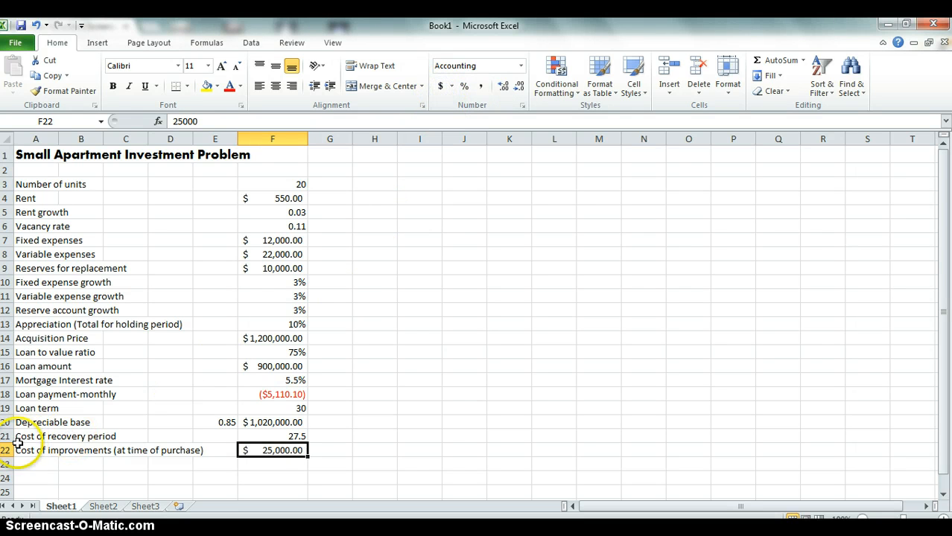
Add the label "Investor's tax rate on income" in A23
click(24, 463)
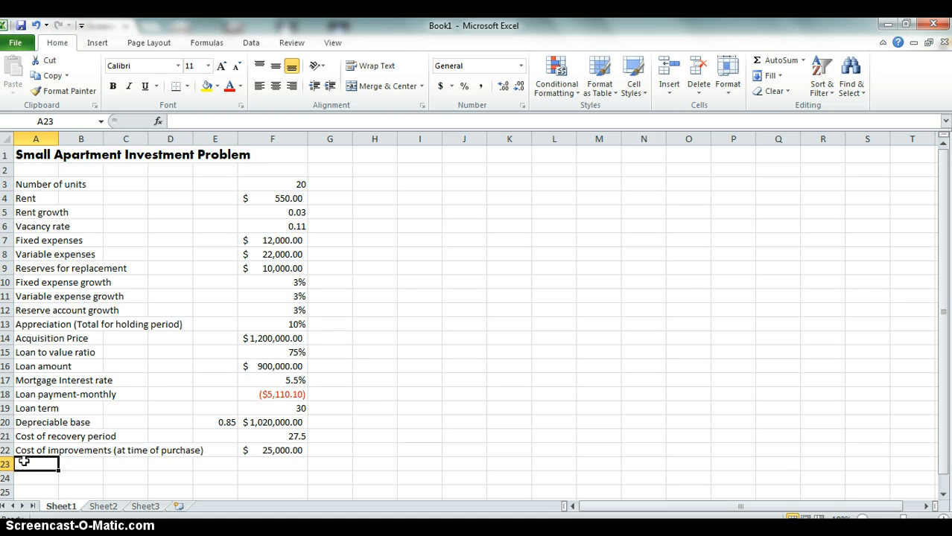
text(Inve)
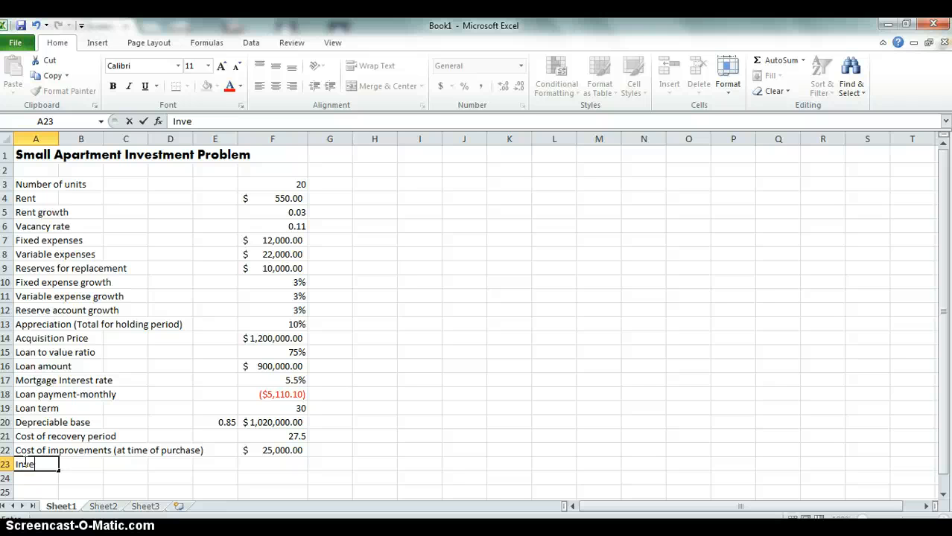
text(stor's tax rta)
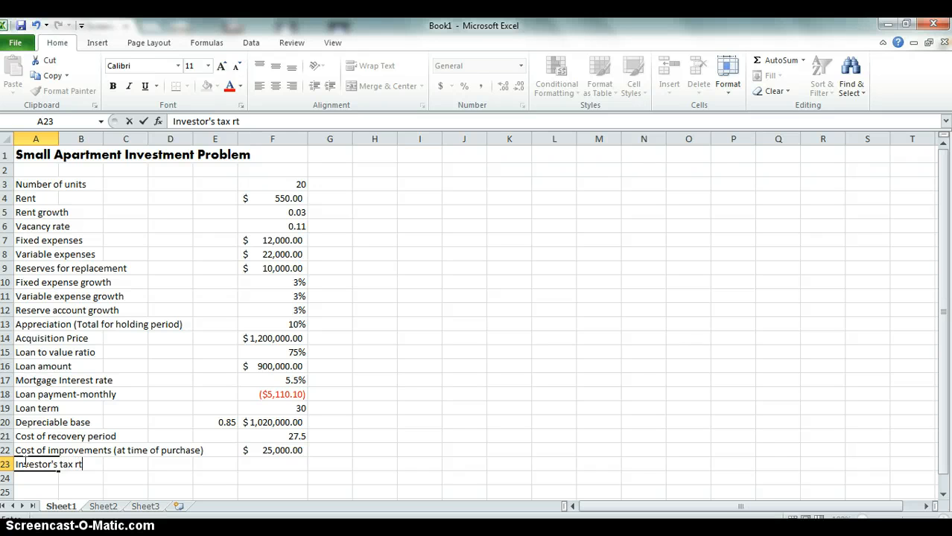
key(BackSpace)
key(BackSpace)
text(ate on income)
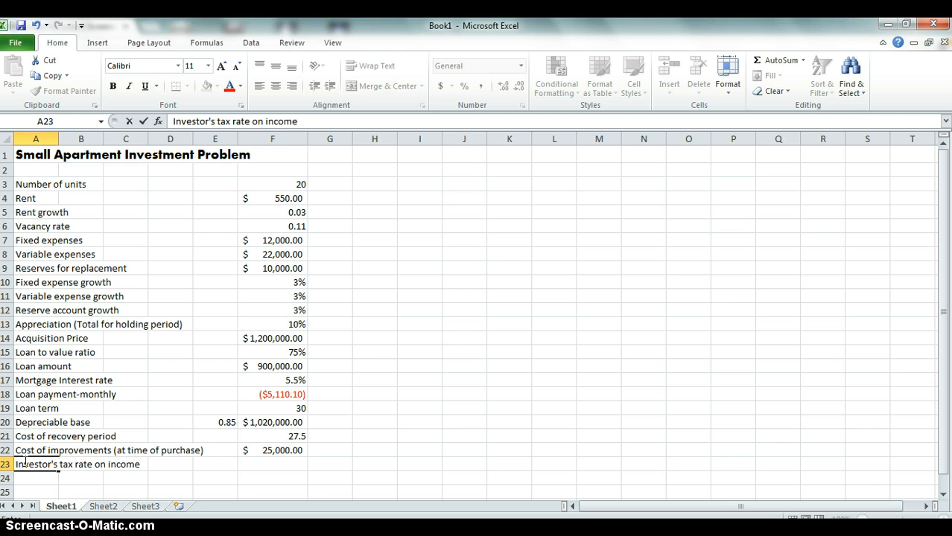
key(Return)
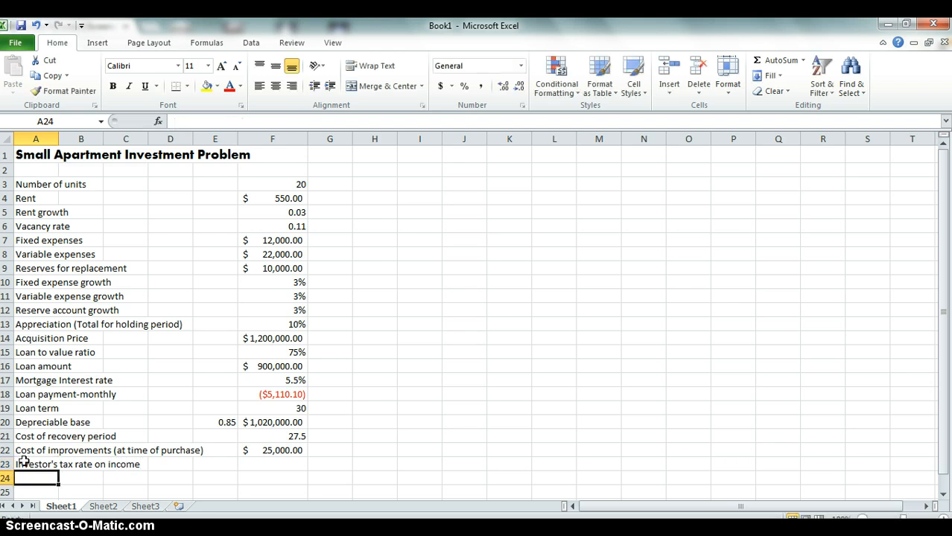
Add the label "Tax rate on capital gain-Appreciation" in A24
text(Ta)
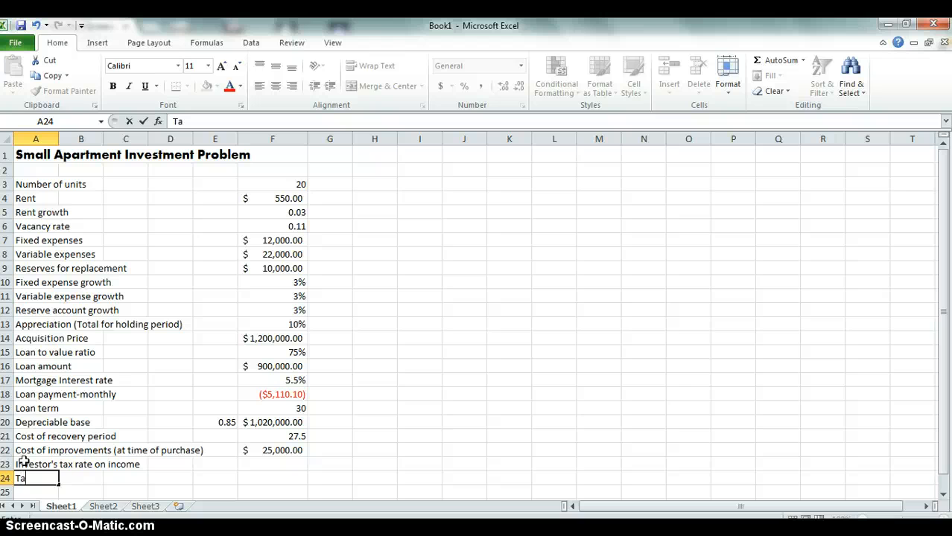
text(x rate on c)
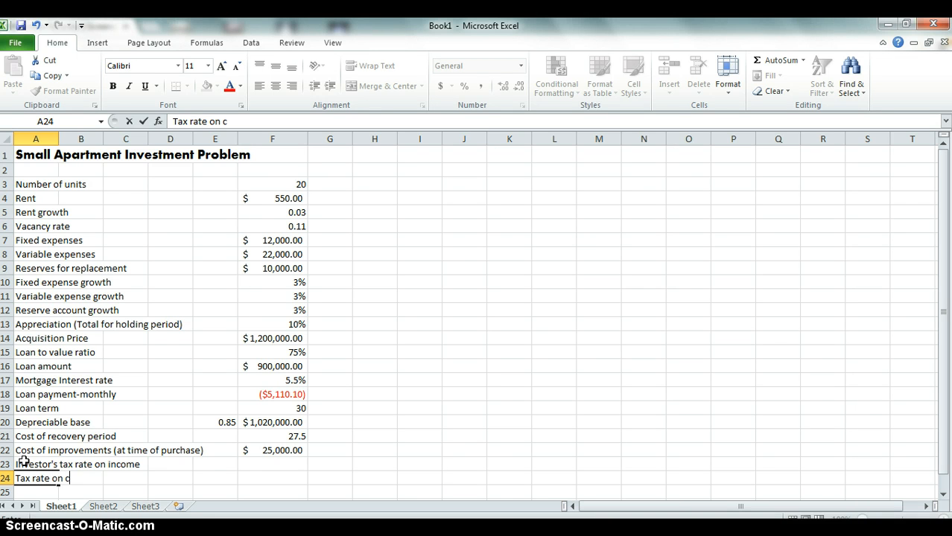
text(apital gan)
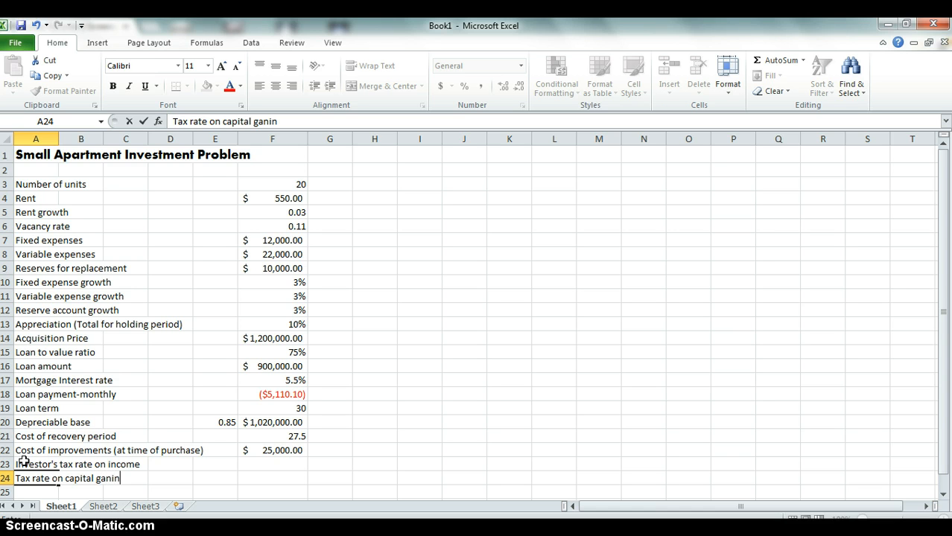
text(in)
key(BackSpace)
key(BackSpace)
key(BackSpace)
text(in-Appreciation)
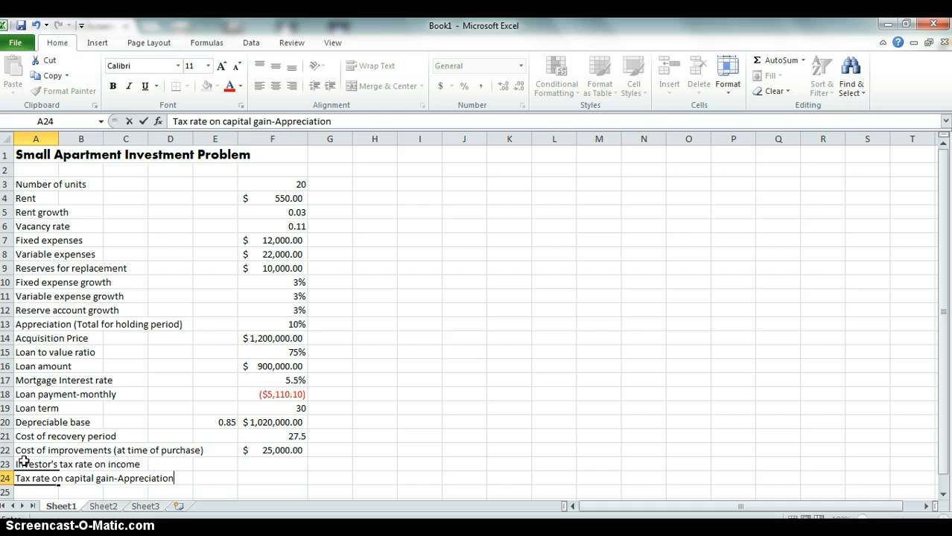
key(Tab)
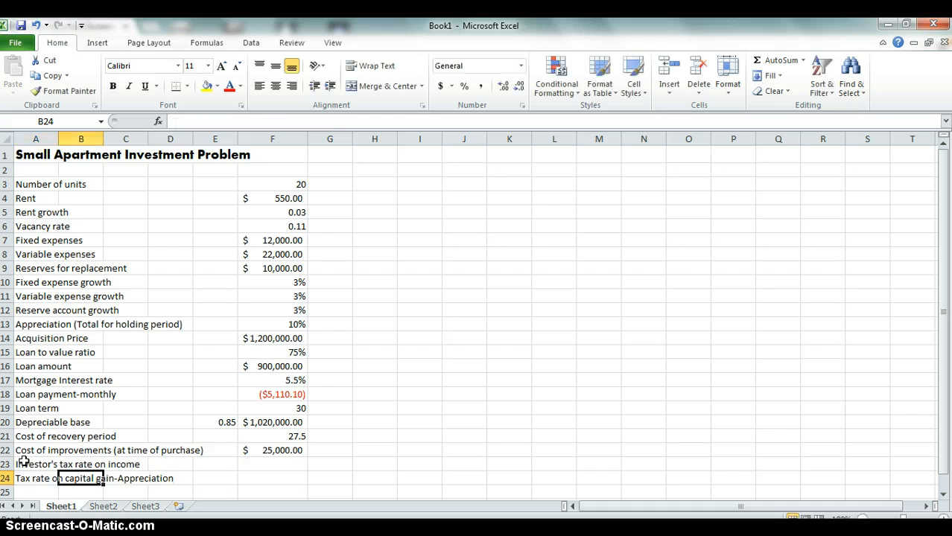
key(Return)
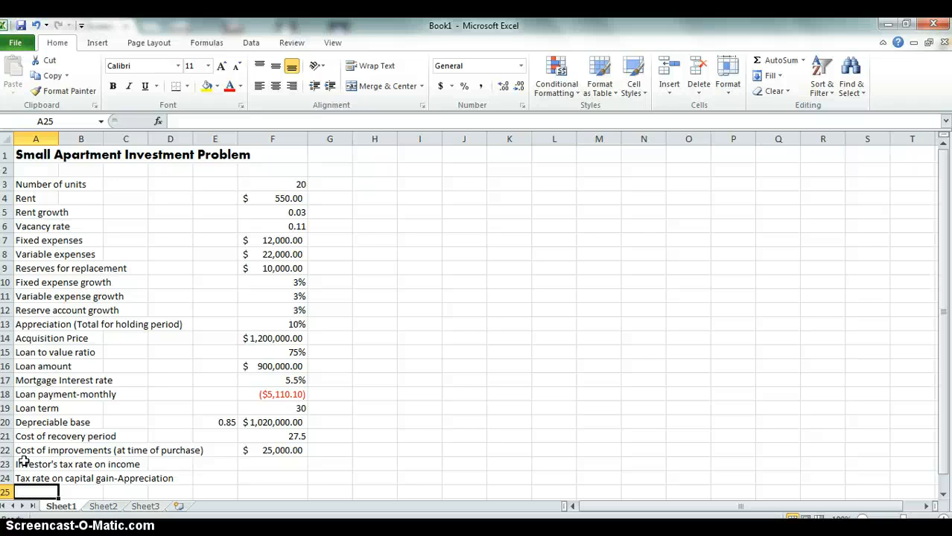
Add the label "Tax rate on capital gain-Depreciation taken" in A25
text(Tax rate)
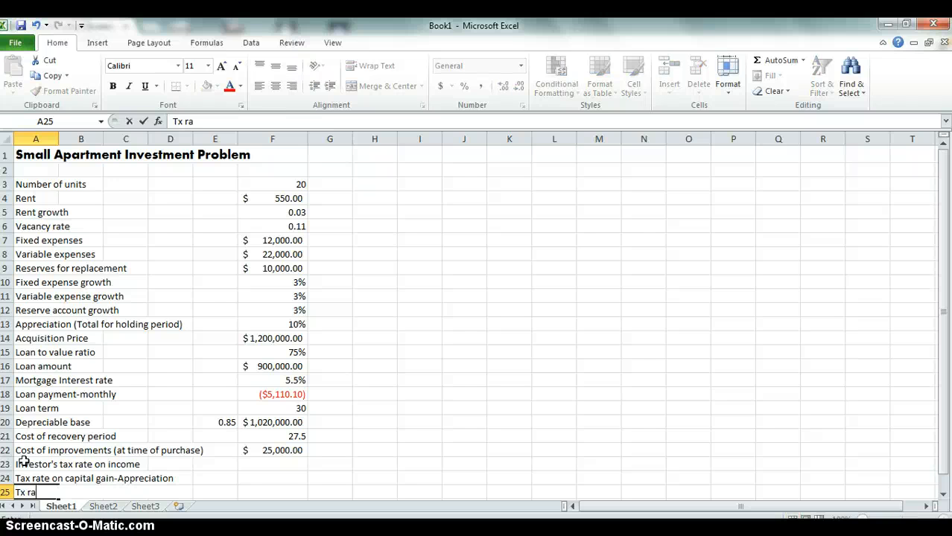
text( on)
key(BackSpace)
key(BackSpace)
key(BackSpace)
key(BackSpace)
key(BackSpace)
key(BackSpace)
key(BackSpace)
key(BackSpace)
key(BackSpace)
text(ax rat)
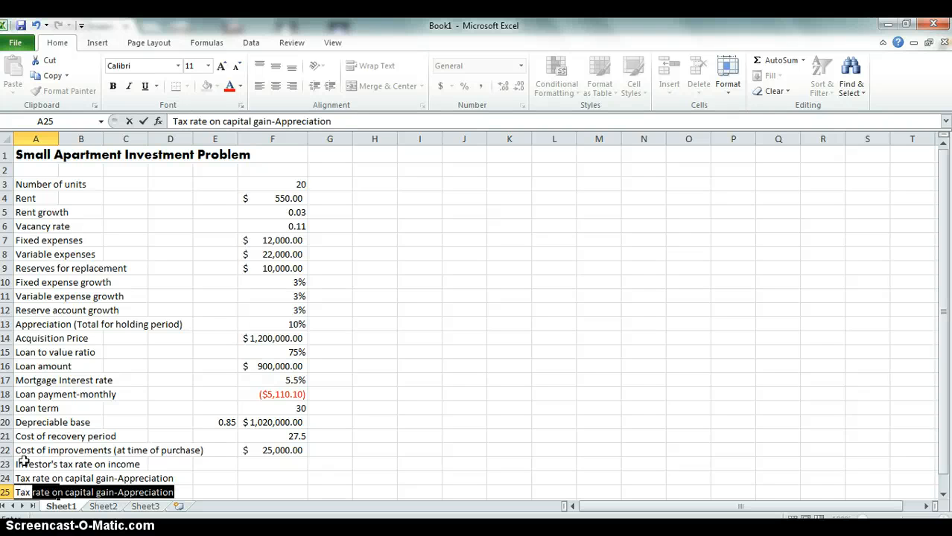
text(e on c)
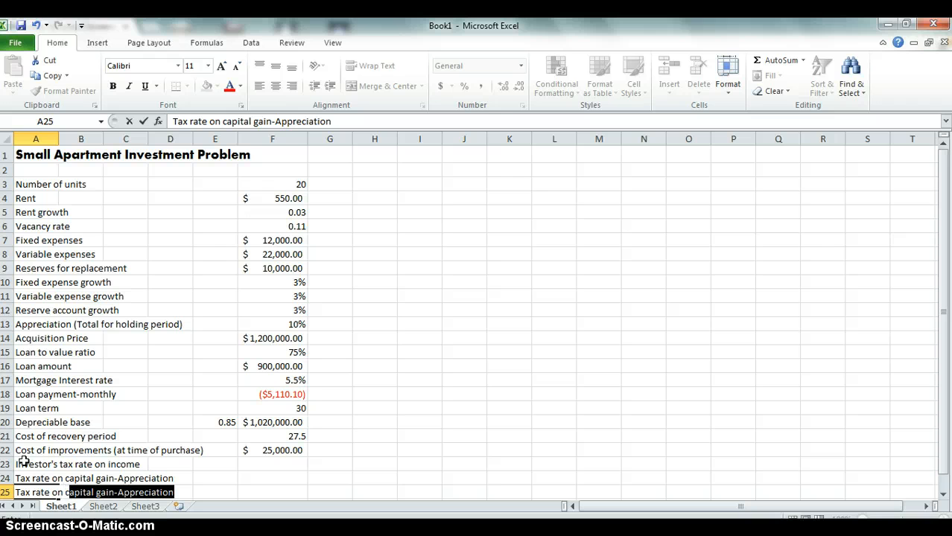
text(apital gain-)
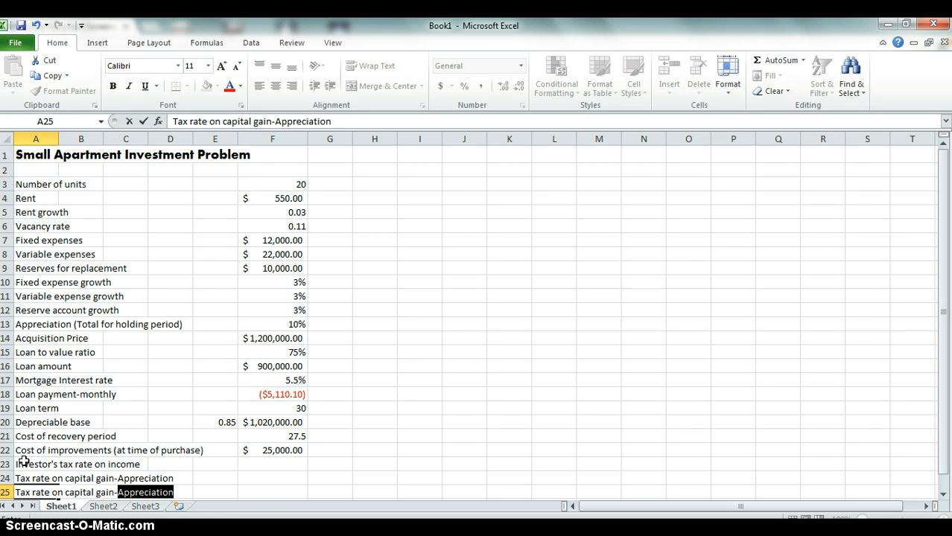
key(BackSpace)
text(De)
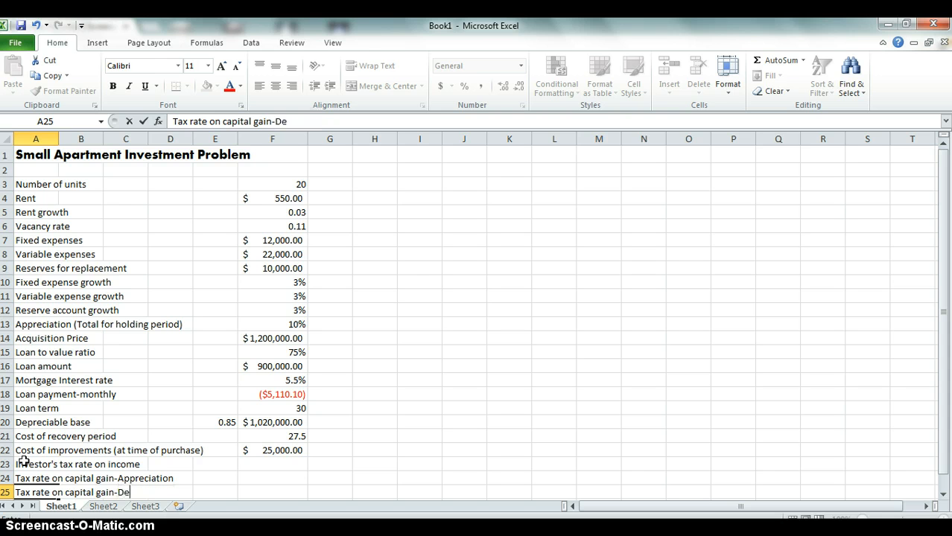
text(preciation take)
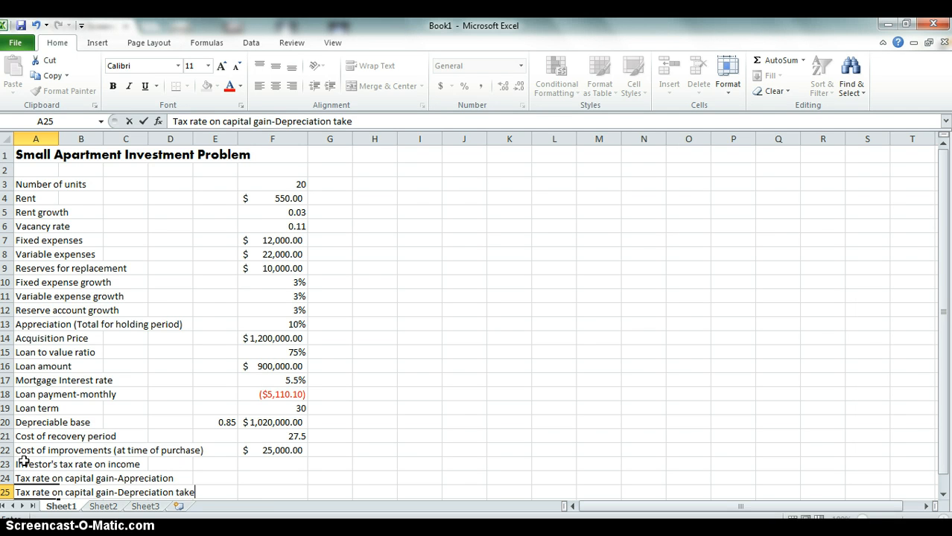
text(n)
key(Return)
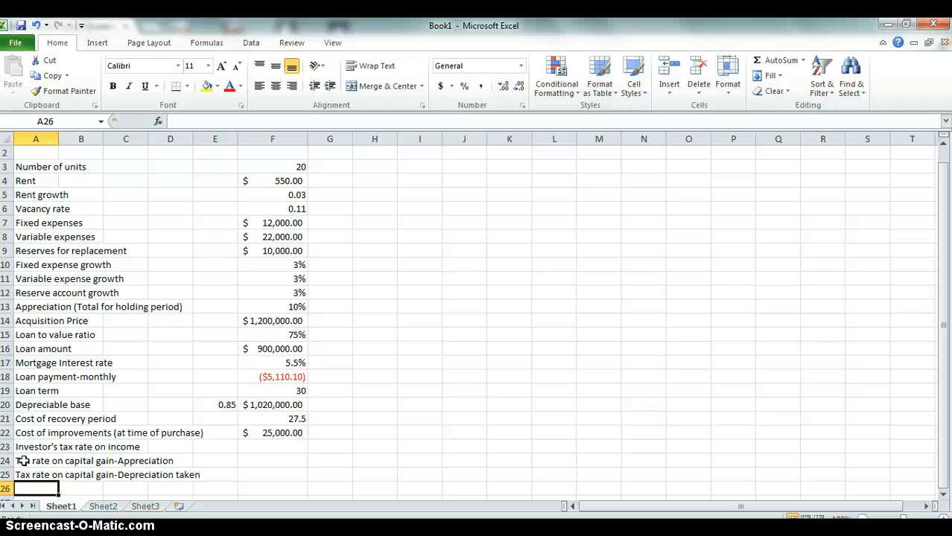
Add the label "Investor's required rate of return" in A26
text(Invest)
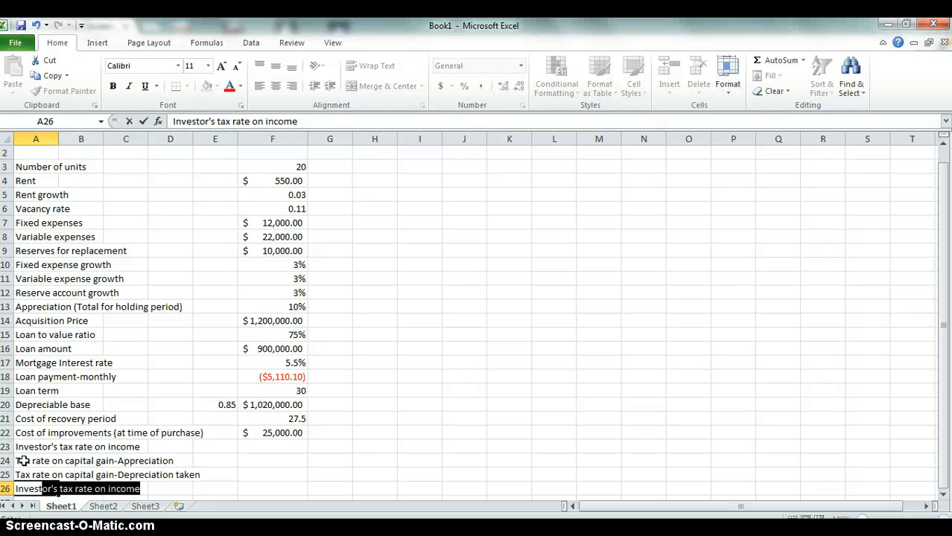
text(or's r)
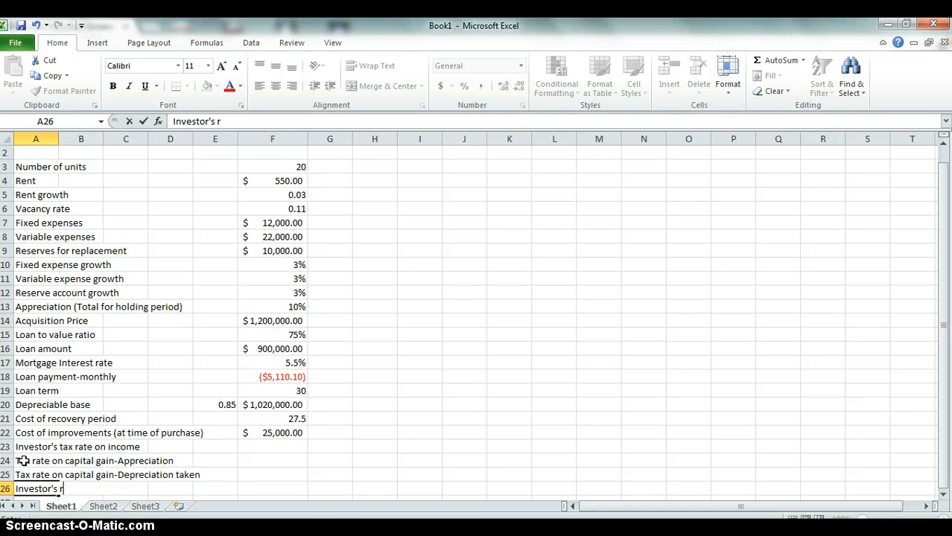
text(equired rate)
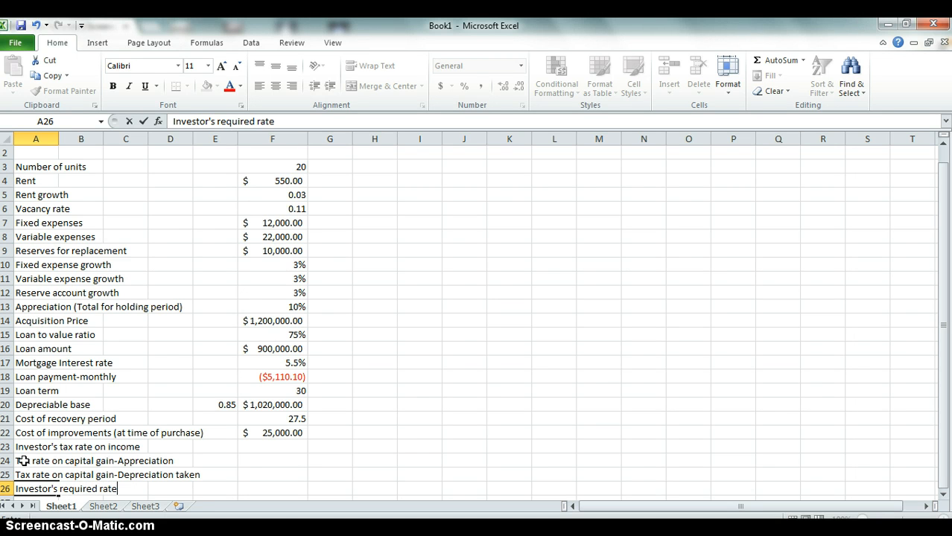
text( of return)
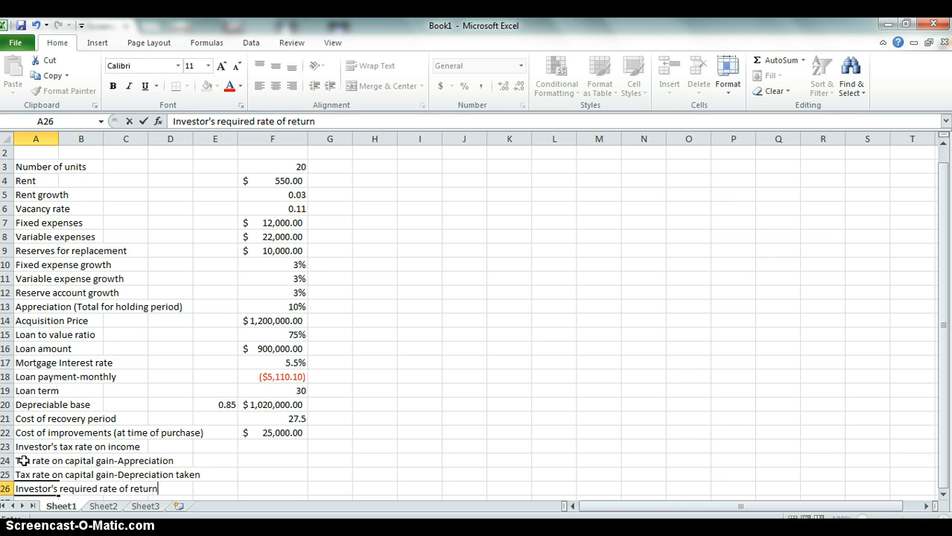
key(Right)
key(Right)
key(Right)
key(Right)
key(Right)
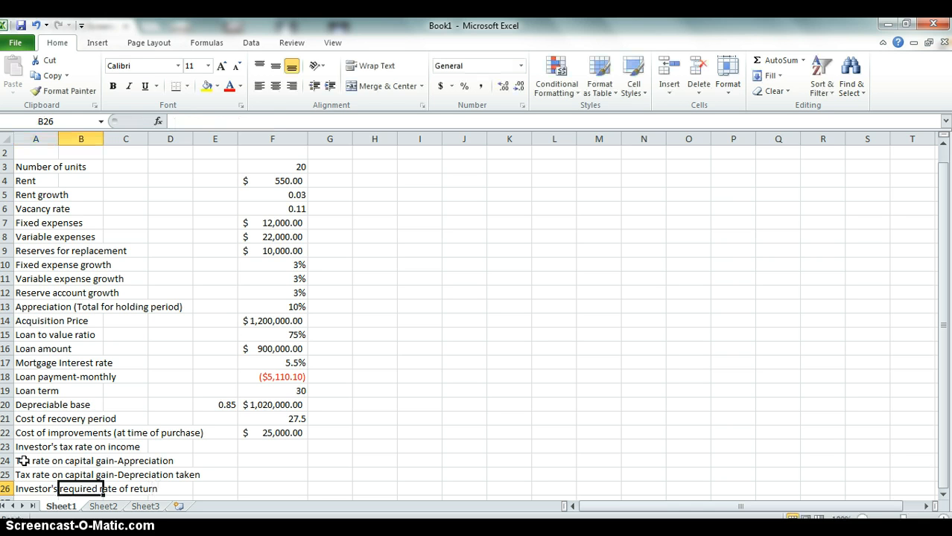
Apply the Percentage format to the empty value cells F23 through F26
click(267, 448)
key(shift+Down)
key(shift+Down)
key(shift+Down)
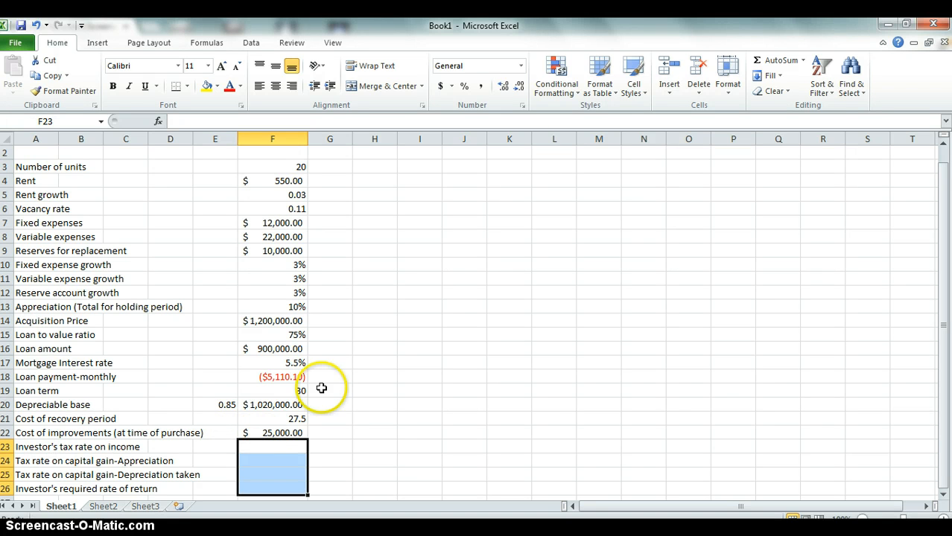
click(465, 88)
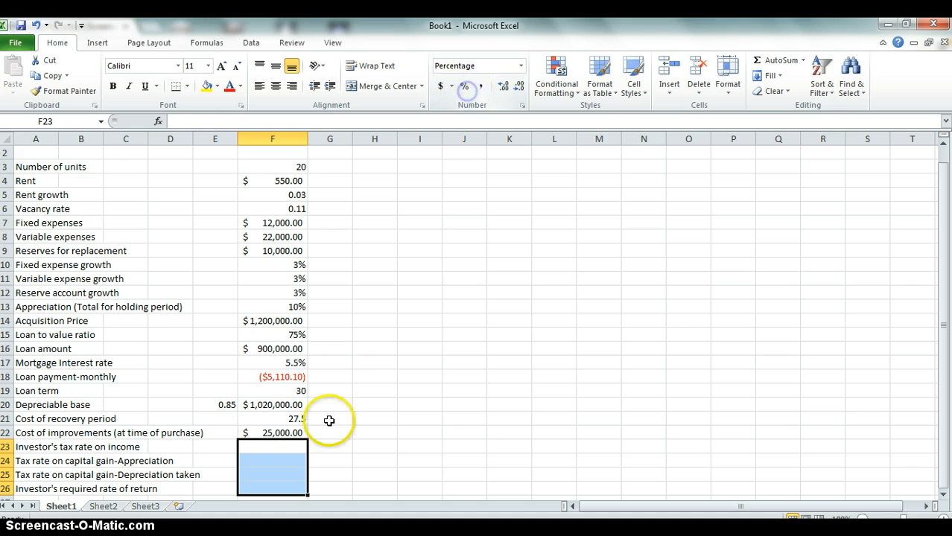
Enter the income tax rate 33% in F23 and the capital gain appreciation tax rate 15% in F24
click(283, 448)
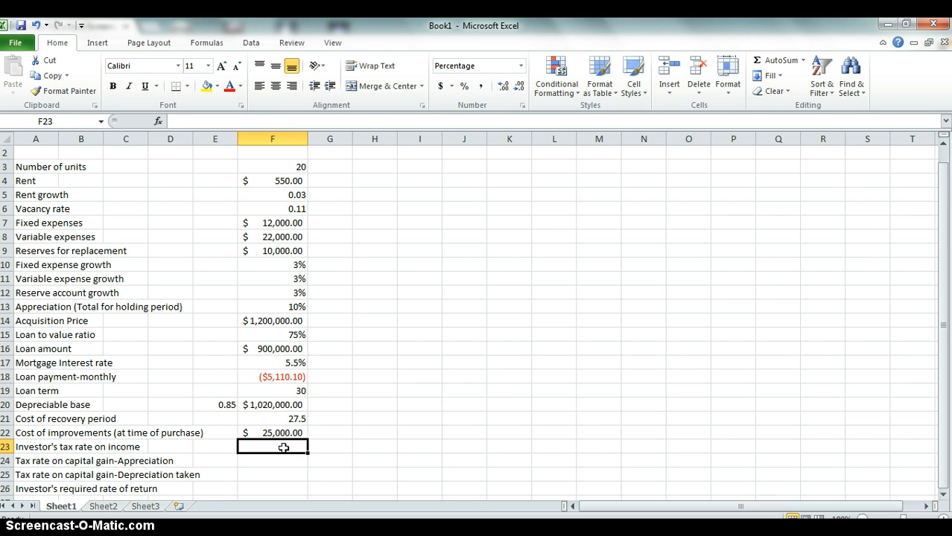
text(33)
key(Return)
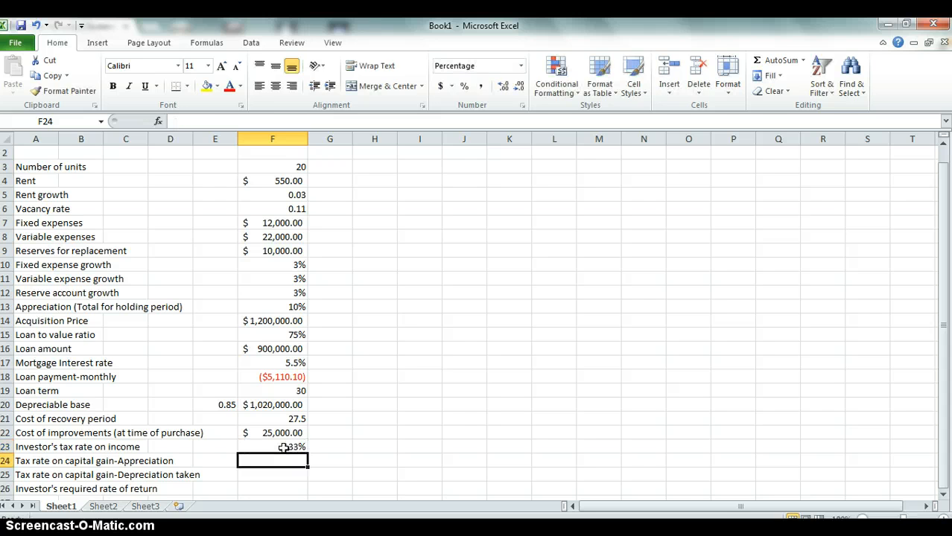
text(15)
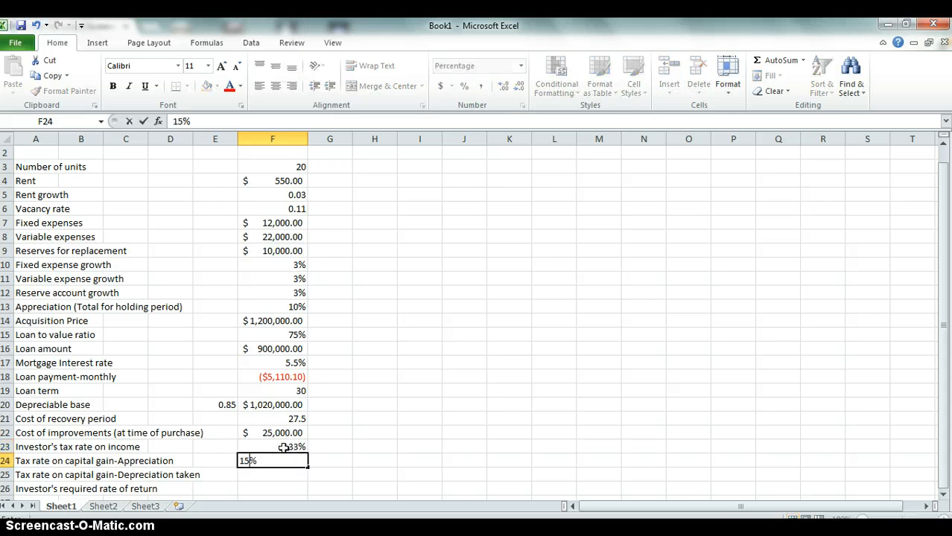
key(Return)
Enter the depreciation-taken tax rate 25% in F25 and the required rate of return 10% in F26
text(25)
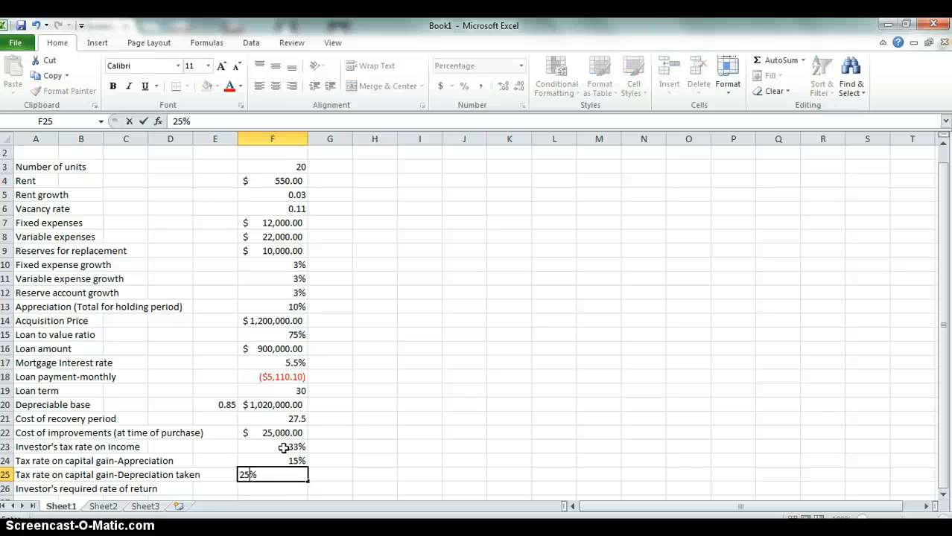
key(Return)
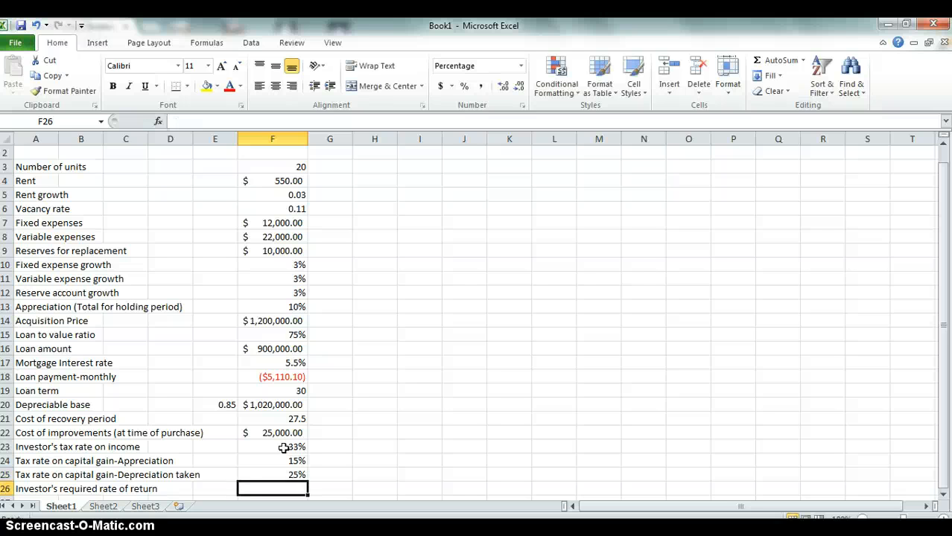
text(10)
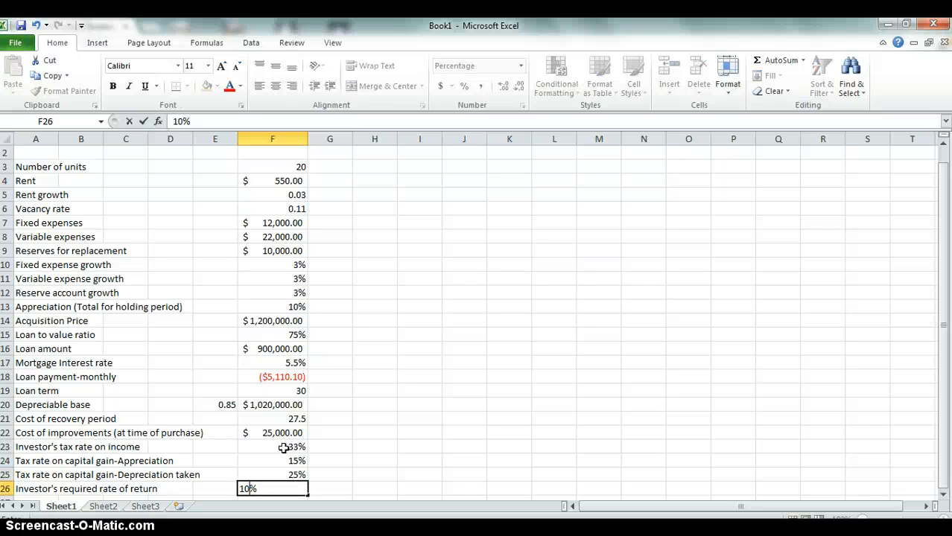
key(Return)
Add the label "Selling cost" in A27
key(Left)
key(Left)
key(Left)
key(Left)
key(Left)
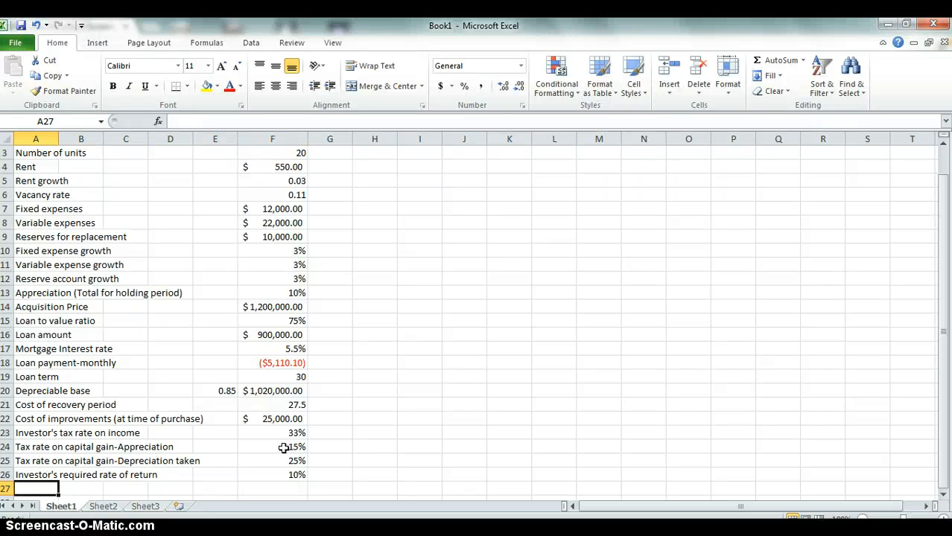
text(Se)
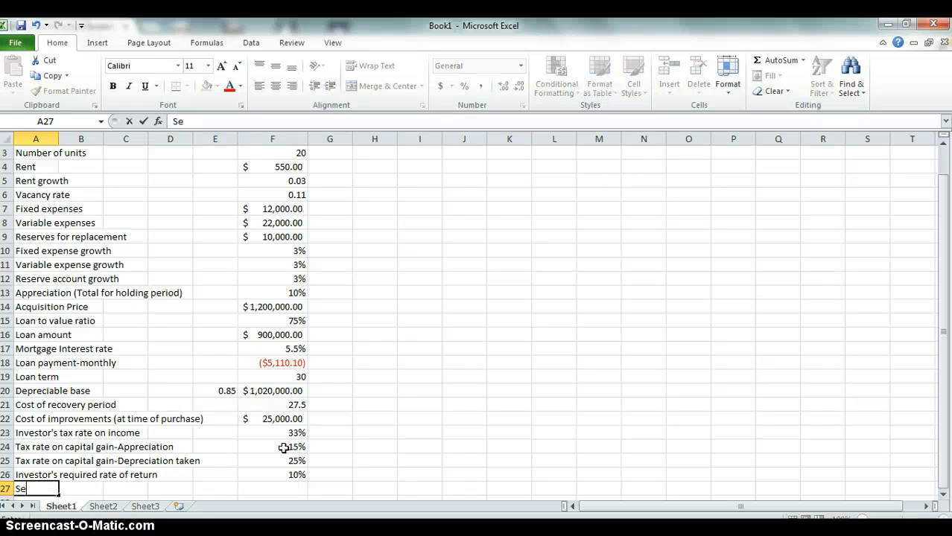
text(lling cost)
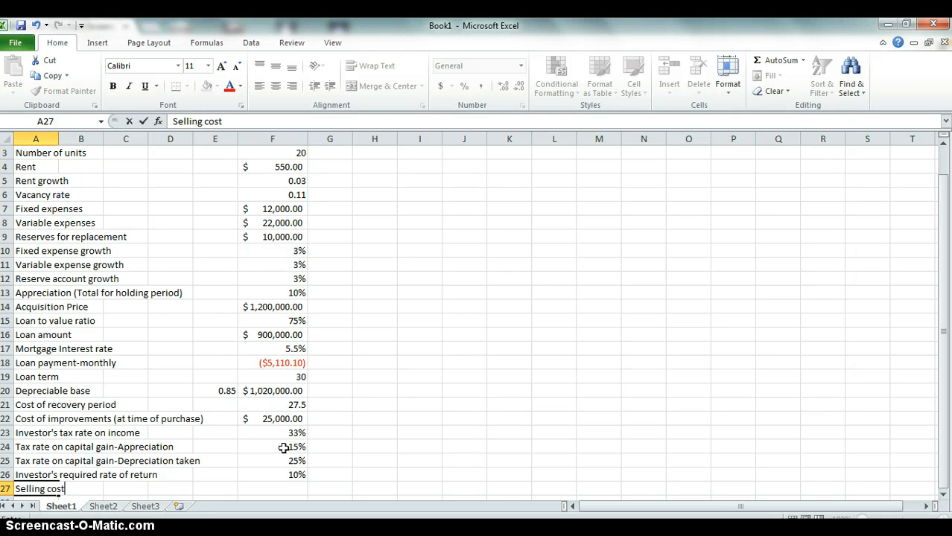
Enter the selling cost of 6% as 0.06 in F27
key(Right)
key(Right)
key(Right)
key(Right)
key(Right)
text(0)
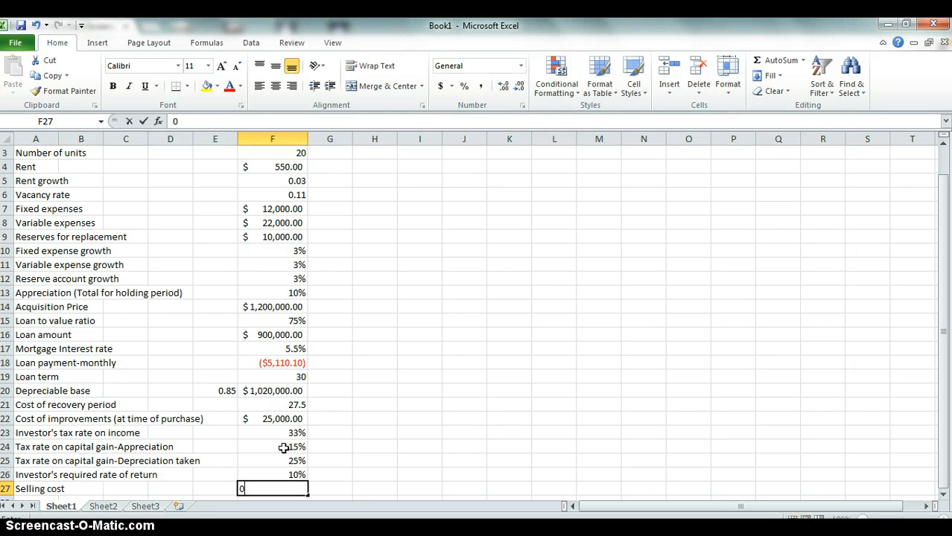
text(.06)
key(Return)
Add the label "Holding period-years" in A28, below the selling cost label
key(Left)
key(Left)
key(Left)
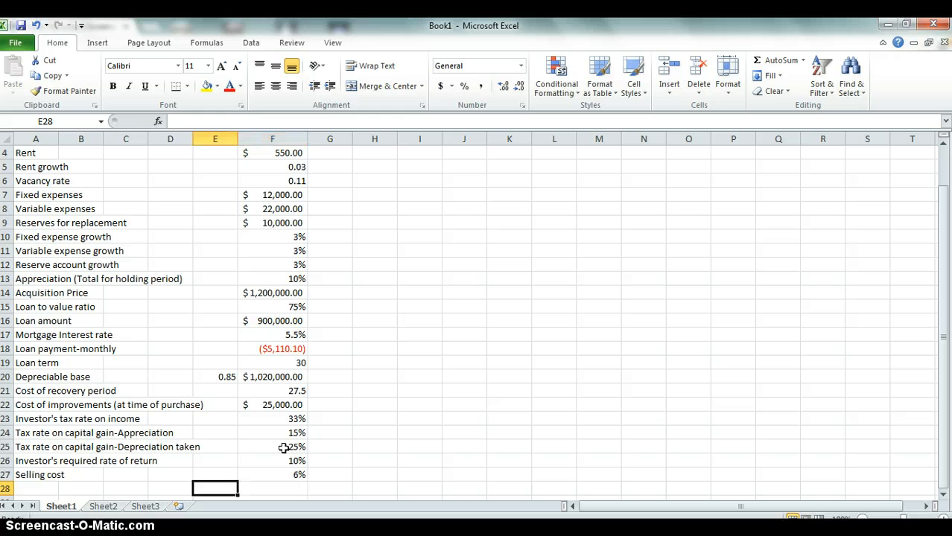
key(Left)
key(Left)
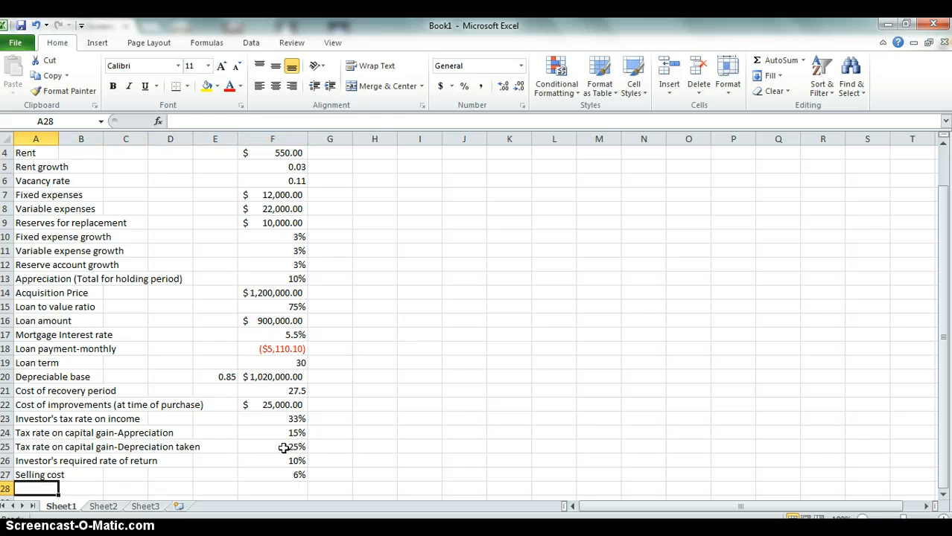
text(Holding )
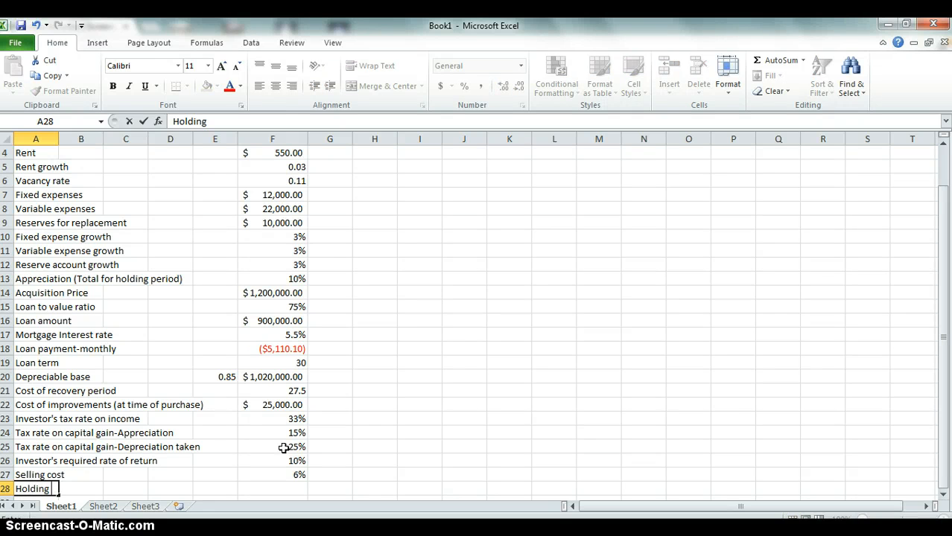
text(period)
key(BackSpace)
text(-years)
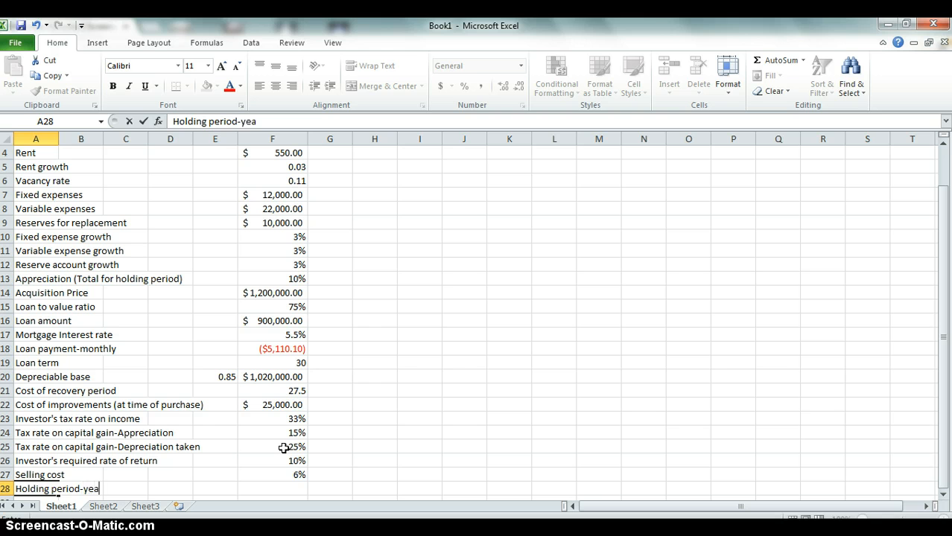
Enter 3 as the holding period value in F28
key(Tab)
key(Tab)
key(Tab)
key(Tab)
key(Tab)
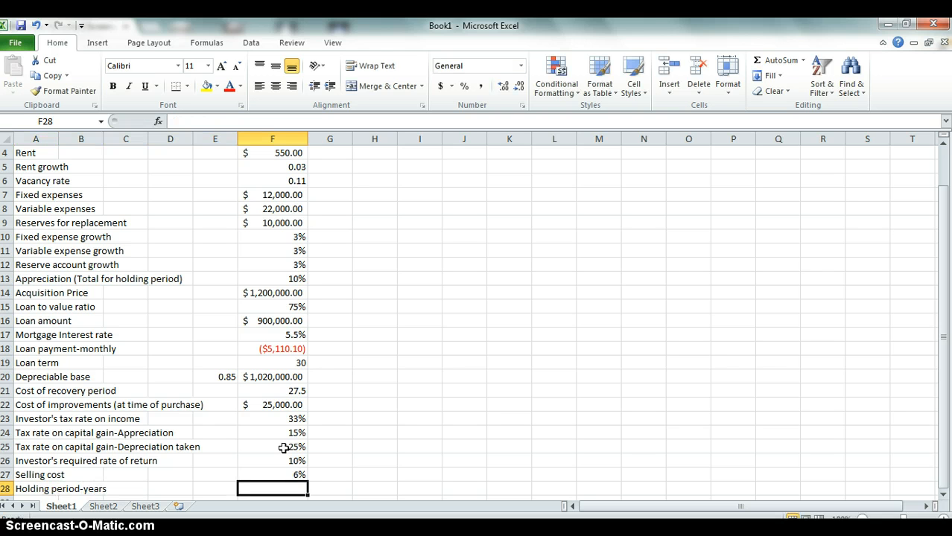
text(3)
key(Up)
key(Up)
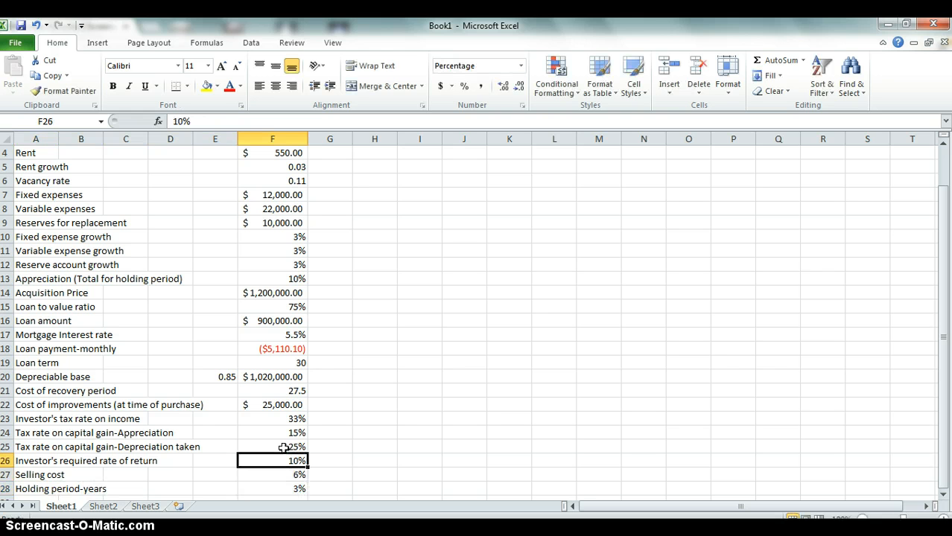
key(Down)
key(Down)
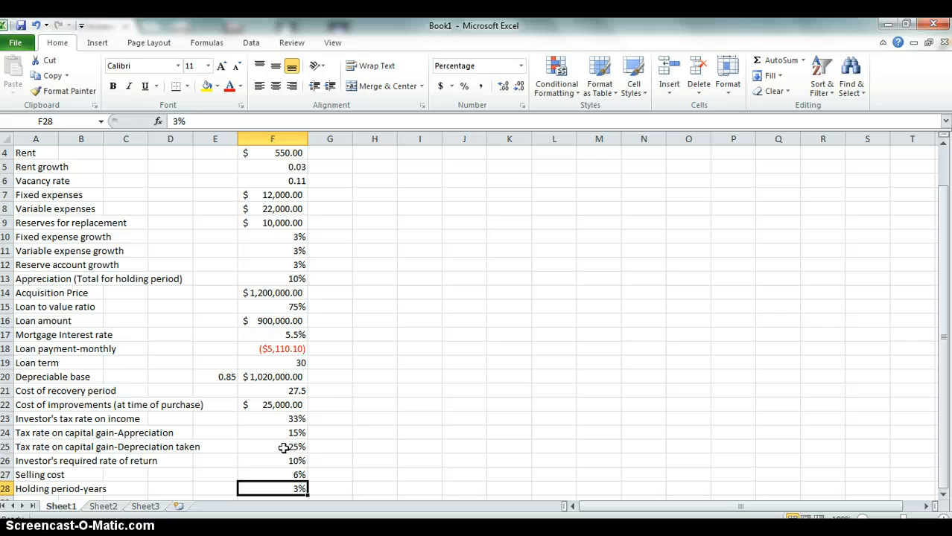
Apply the comma number style to the holding period cell F28 and re-enter its value as 3
click(480, 87)
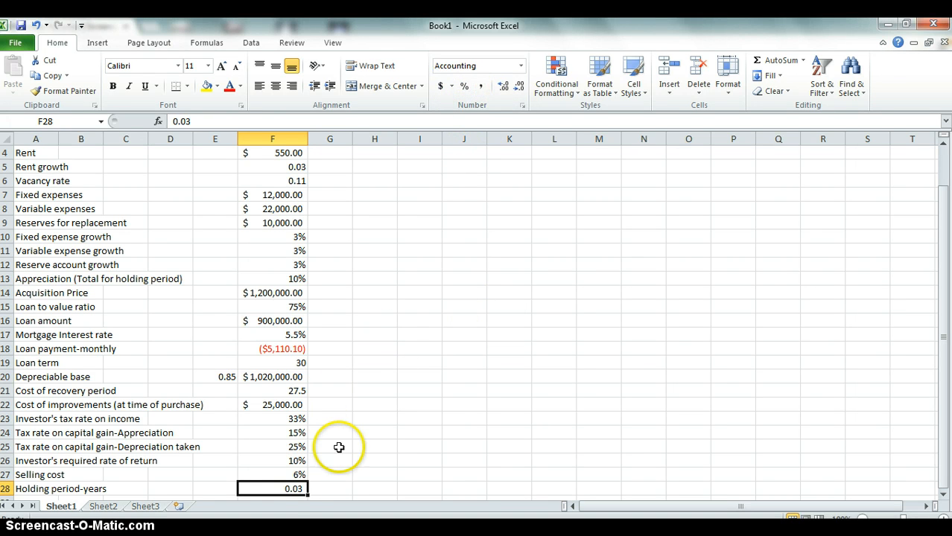
key(BackSpace)
text(3)
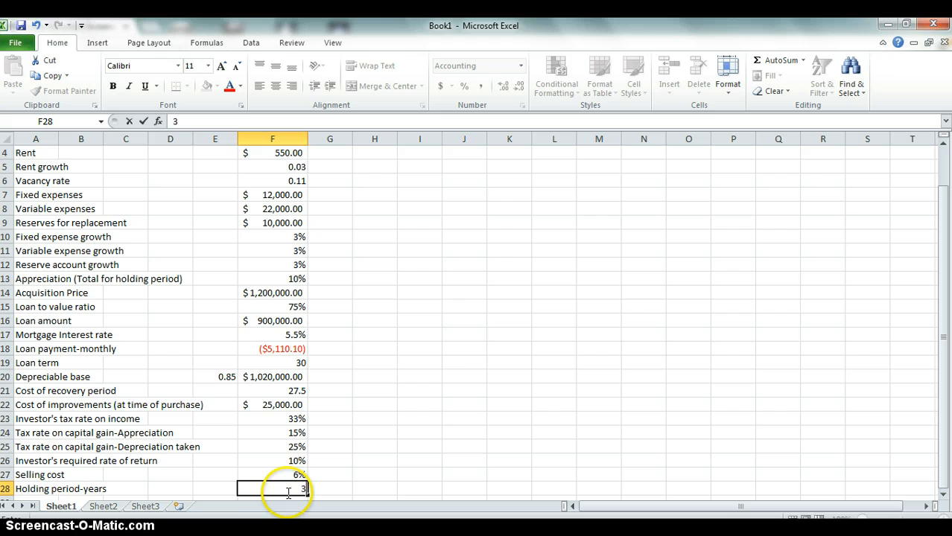
key(Return)
Reduce the holding period value in F28 to zero decimal places
key(Up)
key(Up)
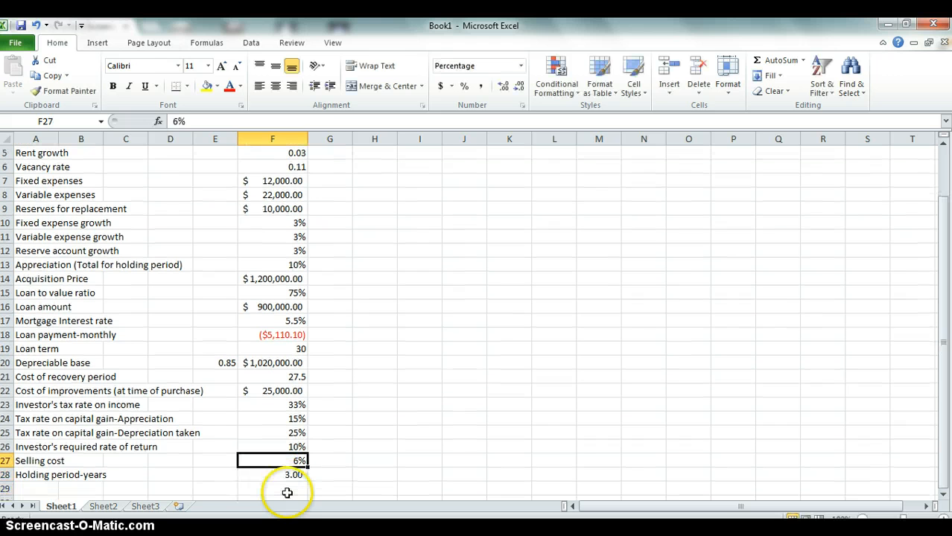
key(Down)
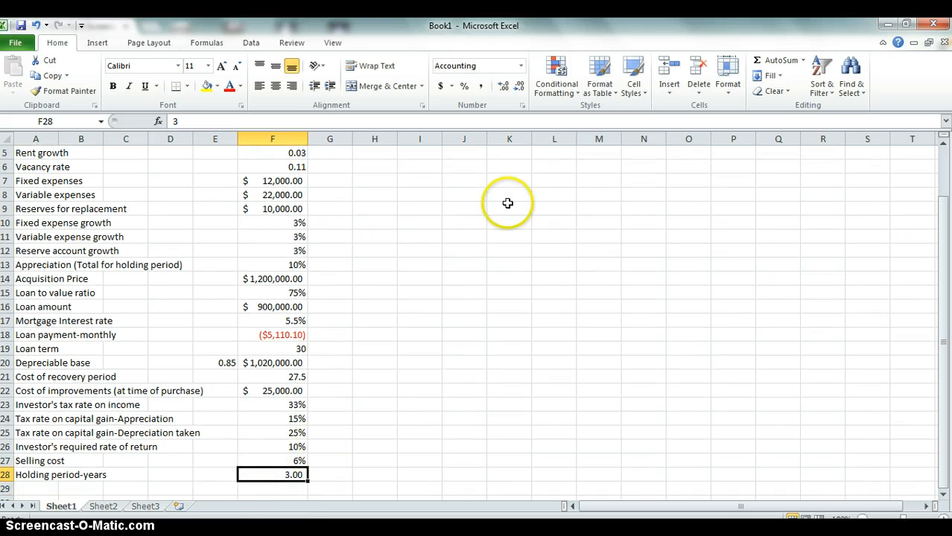
click(519, 88)
click(520, 89)
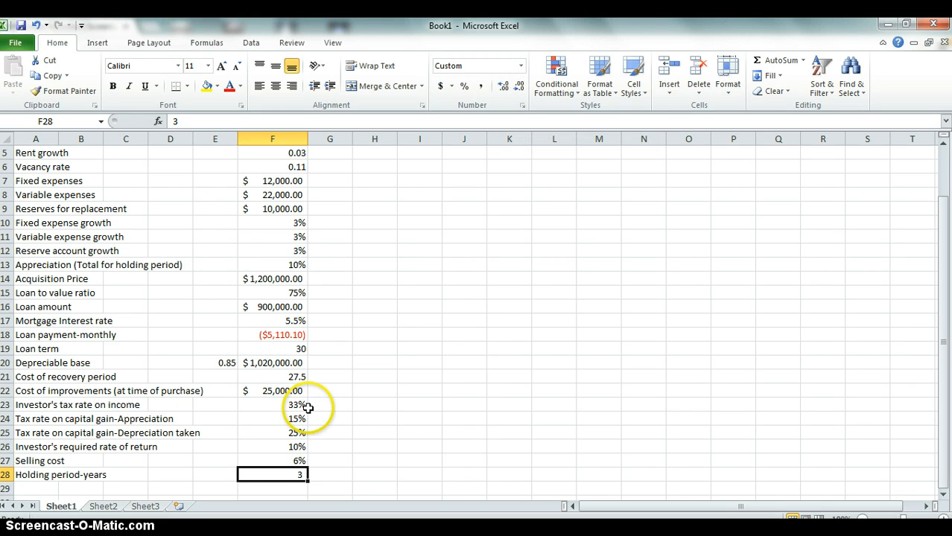
Apply the Percentage format to the rent growth and vacancy rate values in F5 and F6
key(Up)
key(Up)
key(Up)
key(Up)
key(Up)
key(Up)
key(Up)
key(Up)
key(Up)
key(Up)
key(Up)
key(Up)
key(Up)
key(Up)
key(Up)
key(Up)
key(Up)
key(Up)
key(Up)
key(Up)
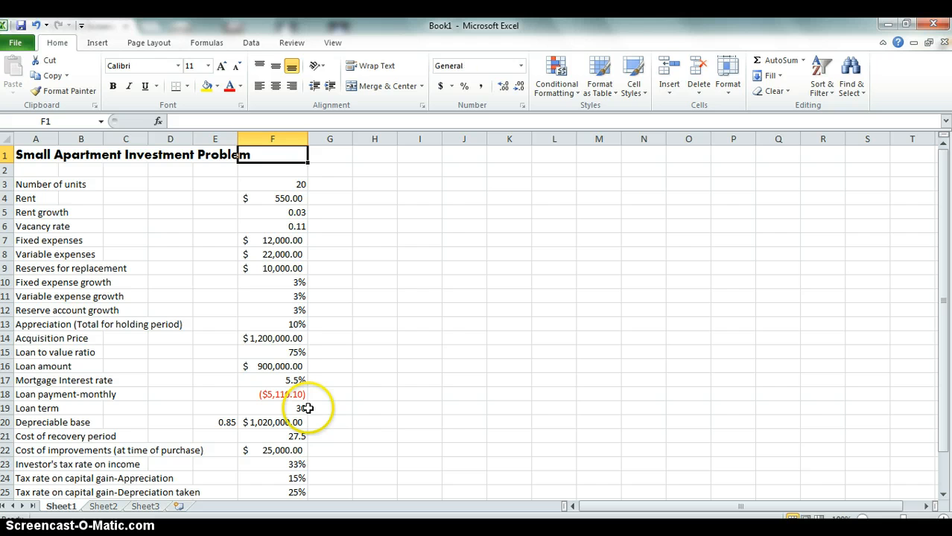
click(270, 215)
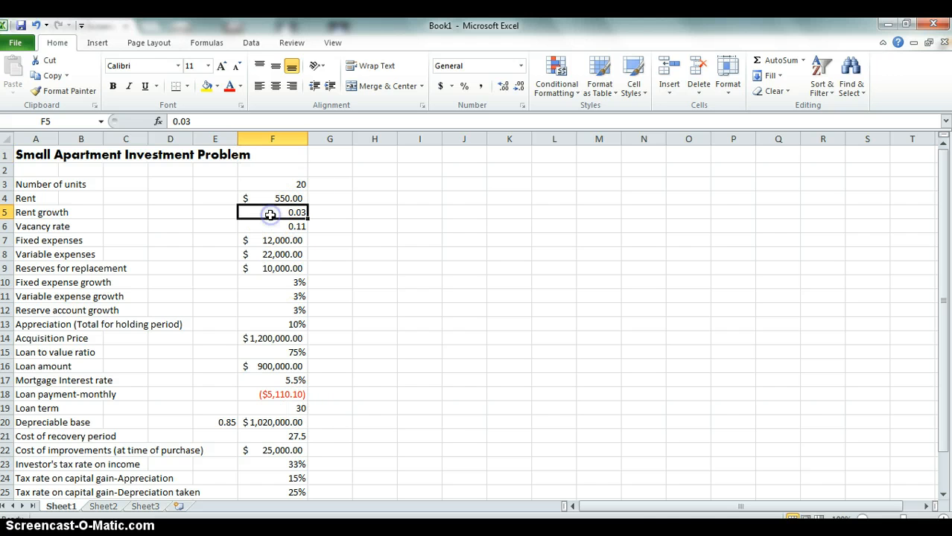
key(shift+Down)
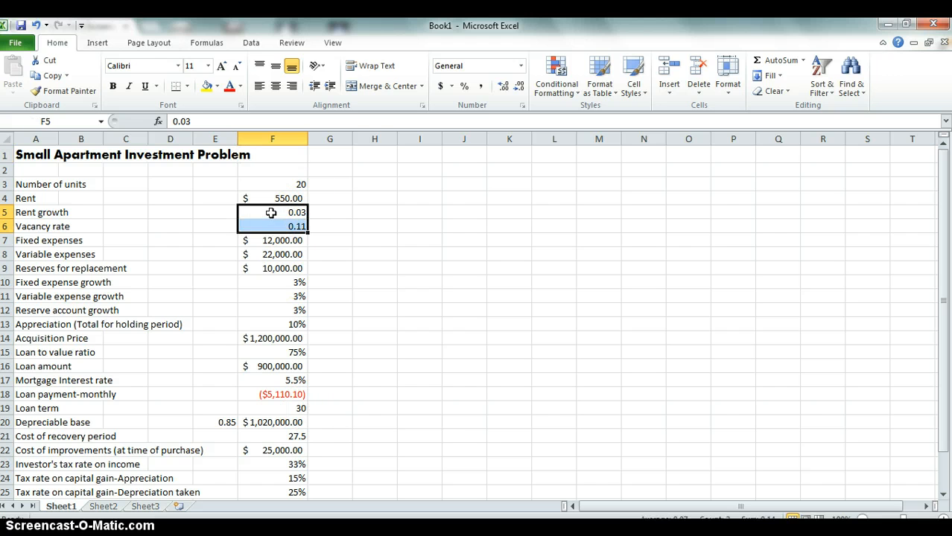
click(464, 86)
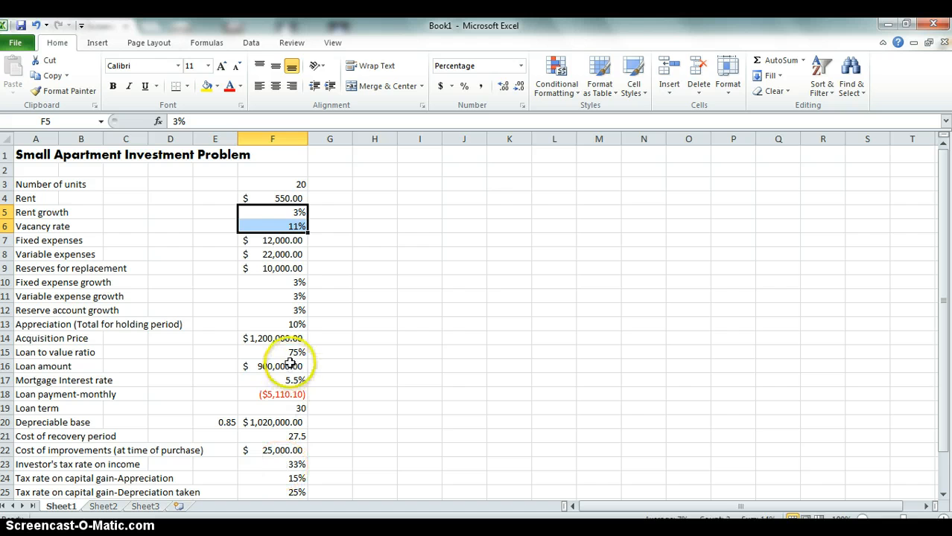
Review the full list of investment assumptions and their values in rows 3 through 28
click(332, 228)
key(Down)
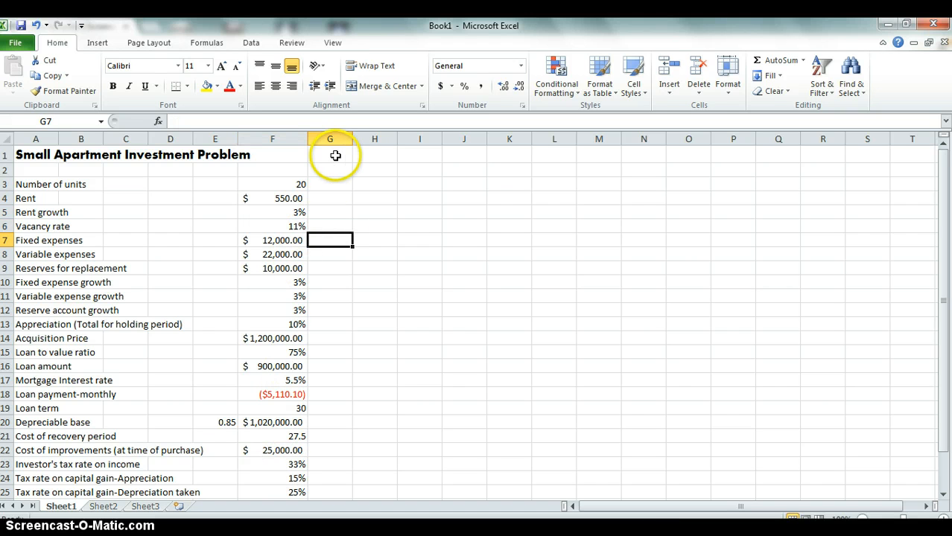
key(Down)
key(Down)
key(Down)
key(Down)
key(Down)
key(Down)
key(Down)
key(Down)
key(Down)
key(Down)
key(Down)
key(Down)
key(Down)
key(Down)
key(Down)
key(Down)
key(Down)
key(Down)
key(Down)
key(Down)
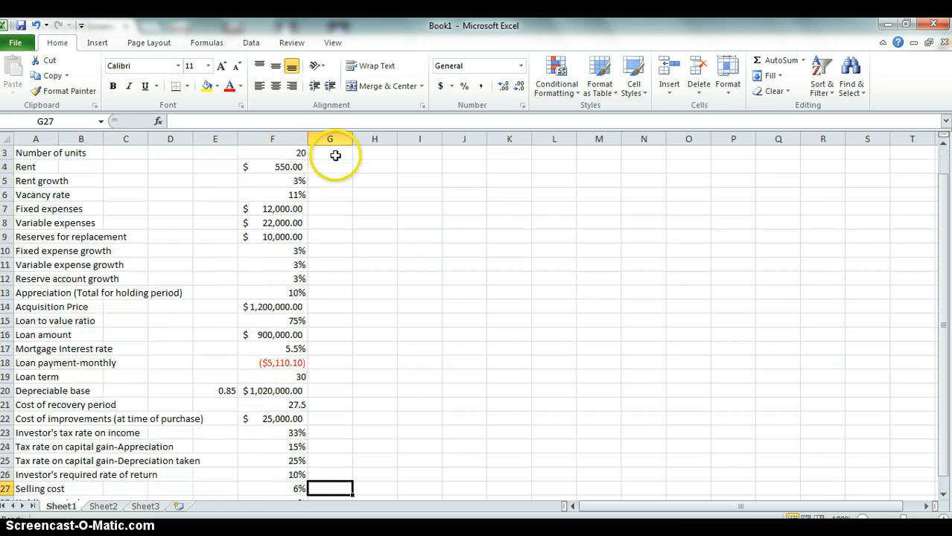
key(Down)
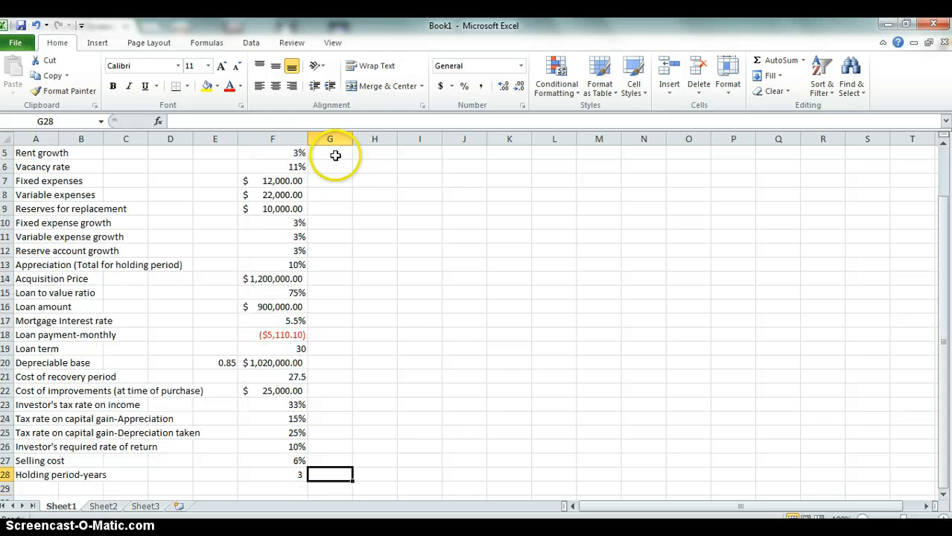
key(Up)
key(Up)
key(Up)
key(Up)
key(Up)
key(Up)
key(Up)
key(Up)
key(Up)
key(Up)
key(Up)
key(Up)
key(Up)
key(Up)
key(Up)
key(Up)
key(Up)
key(Up)
key(Up)
key(Up)
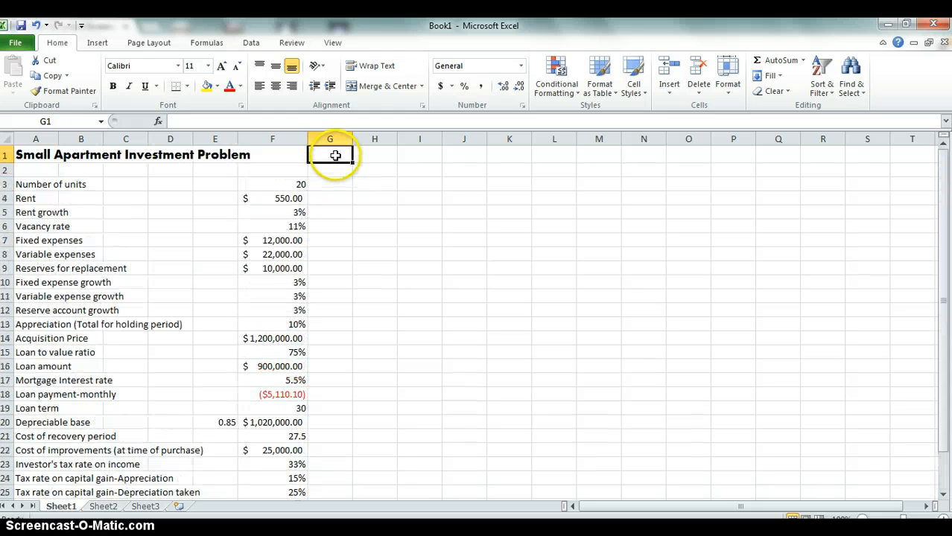
key(Down)
key(Down)
key(Down)
key(Down)
key(Down)
key(Down)
key(Down)
key(Down)
key(Down)
key(Down)
key(Down)
key(Down)
key(Down)
key(Down)
key(Down)
key(Down)
key(Down)
key(Down)
key(Down)
key(Down)
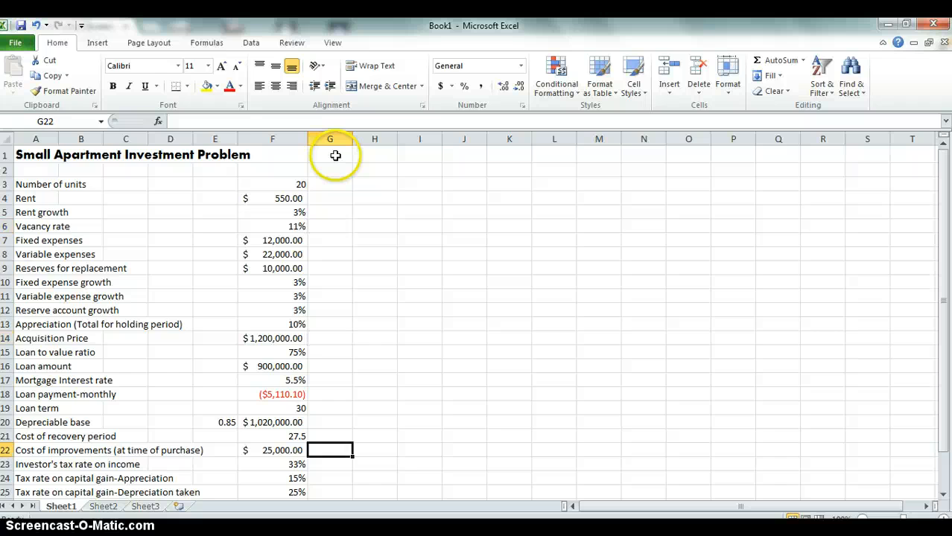
key(Up)
key(Up)
key(Up)
key(Up)
key(Up)
key(Up)
key(Up)
key(Up)
key(Up)
key(Up)
key(Up)
key(Up)
key(Up)
key(Up)
key(Up)
key(Up)
key(Up)
key(Up)
key(Up)
key(Up)
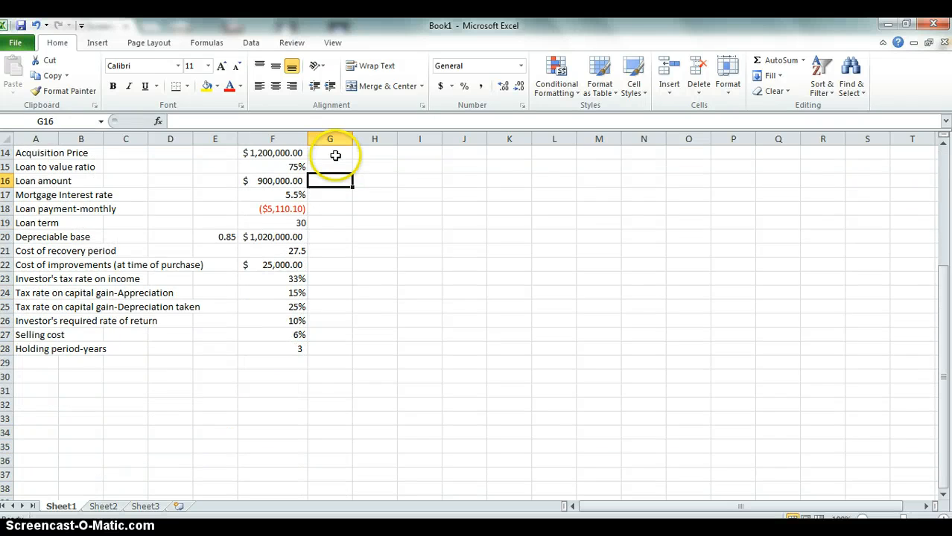